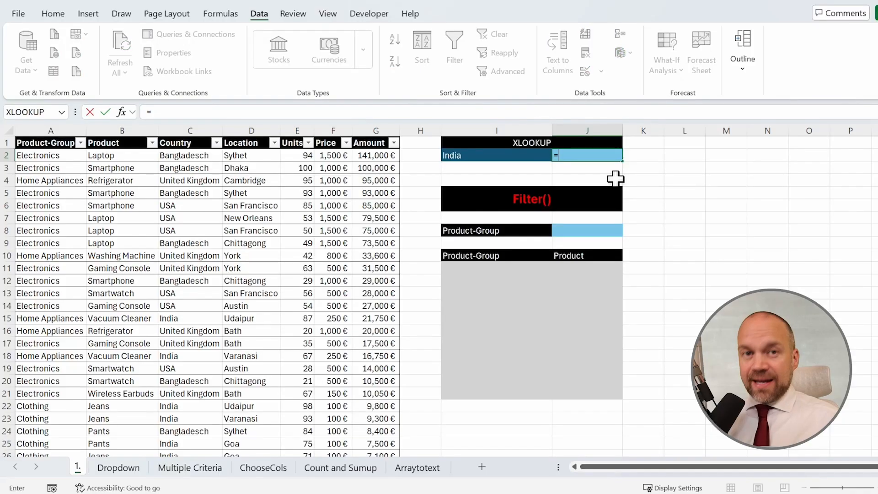
pyautogui.write('=x')
pyautogui.press('Tab')
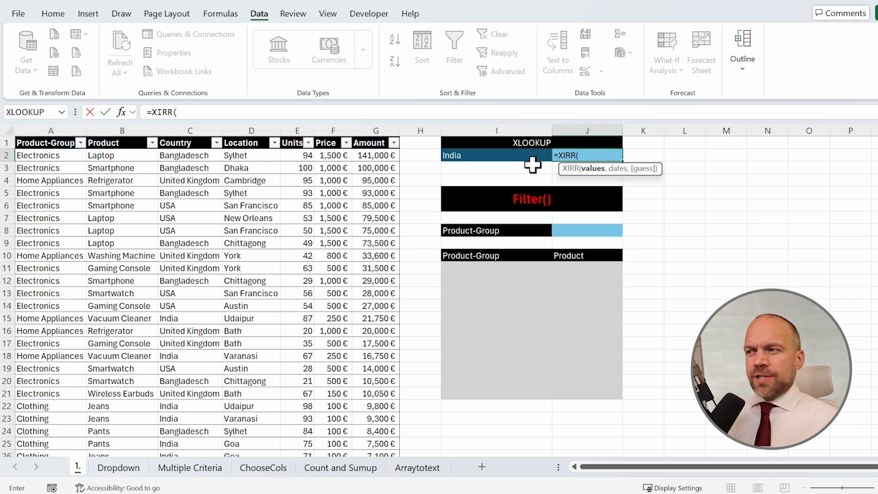
pyautogui.moveTo(600, 153); pyautogui.dragTo(543, 157)
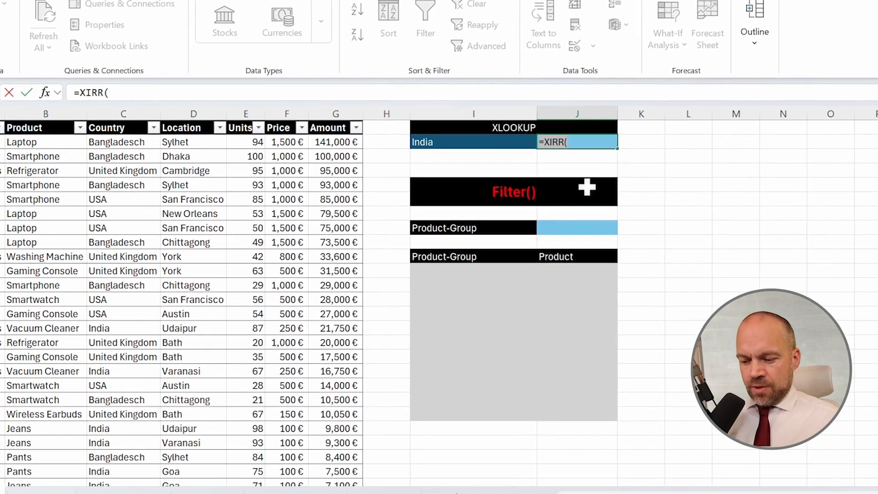
# Start an XLOOKUP formula in J2 with the country in I2 as the lookup value
pyautogui.write('=v')
pyautogui.press('BackSpace')
pyautogui.write('x')
pyautogui.press('Down')
pyautogui.press('Tab')
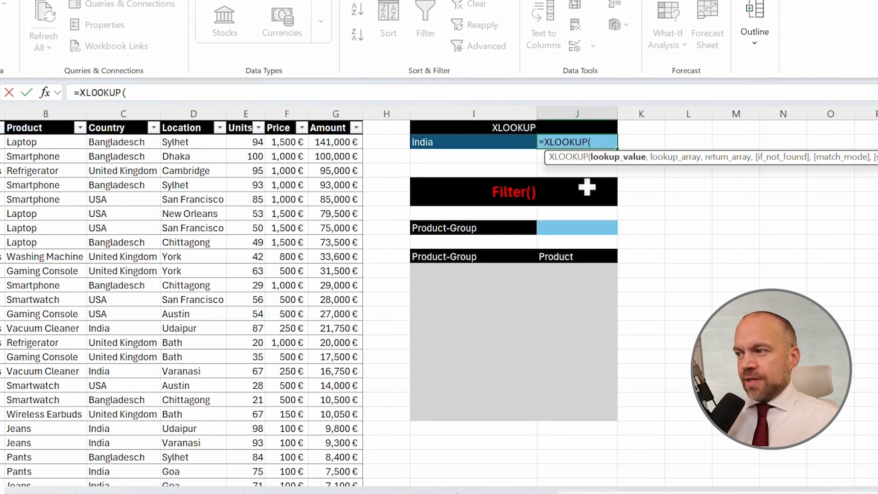
pyautogui.click(466, 142)
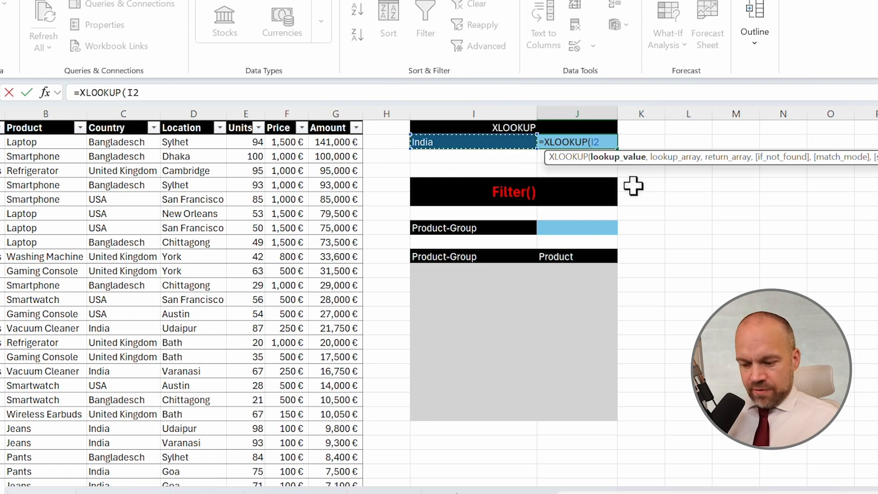
pyautogui.write(',')
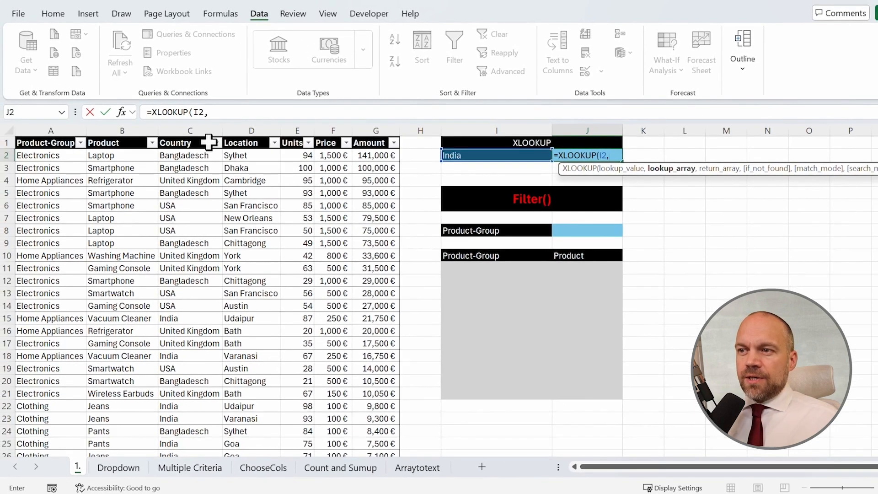
# Complete the XLOOKUP in J2 with Table1[Country] as the lookup array and Table1[Product] as the return array
pyautogui.click(170, 151)
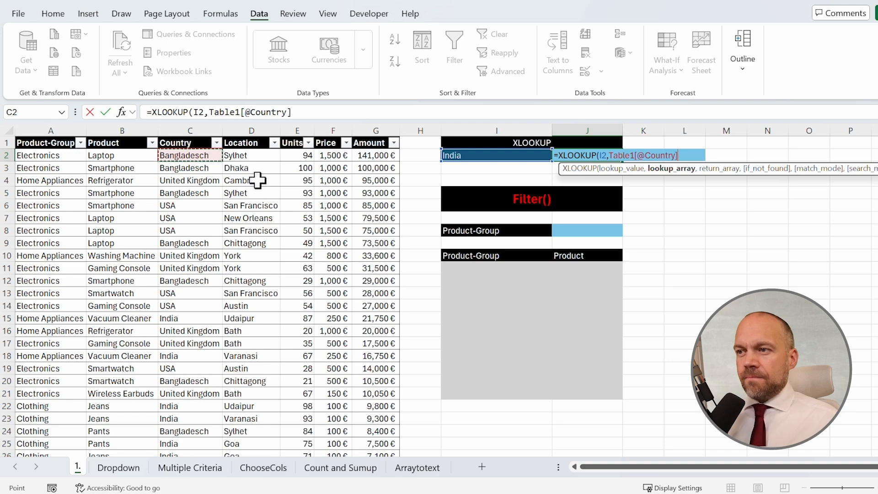
pyautogui.hotkey('ctrl', 'shift', 'Down')
pyautogui.scroll(5, 257, 178)
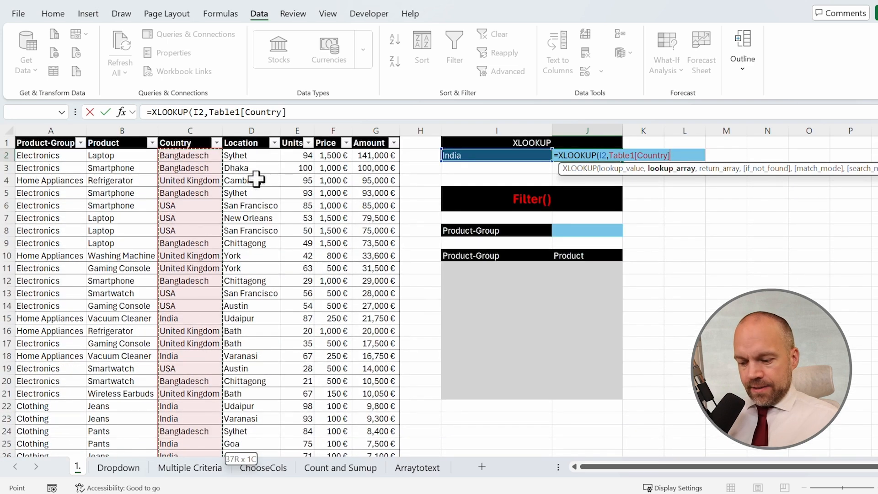
pyautogui.write(',')
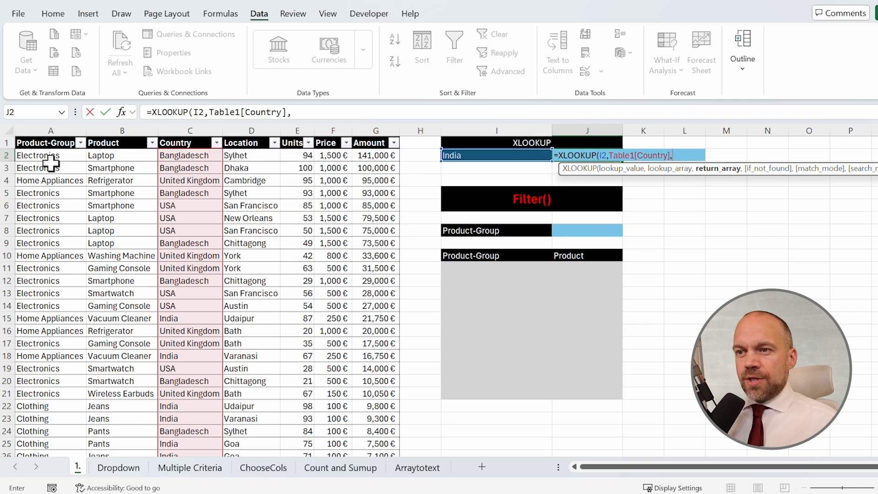
pyautogui.click(100, 157)
pyautogui.scroll(-4, 342, 270)
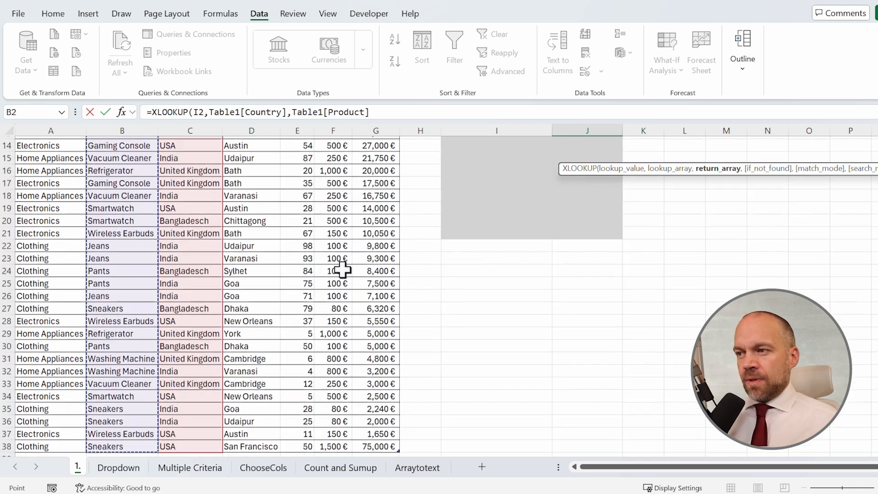
pyautogui.press('Return')
pyautogui.click(591, 155)
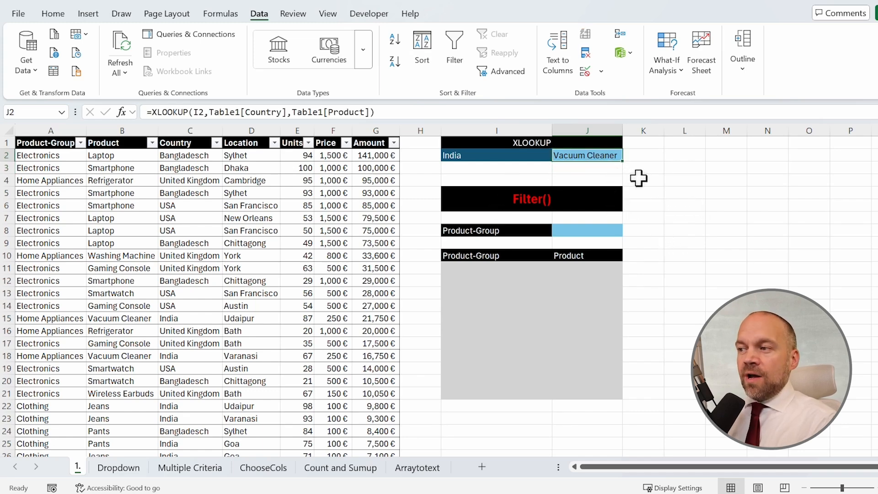
pyautogui.moveTo(535, 147); pyautogui.dragTo(573, 150)
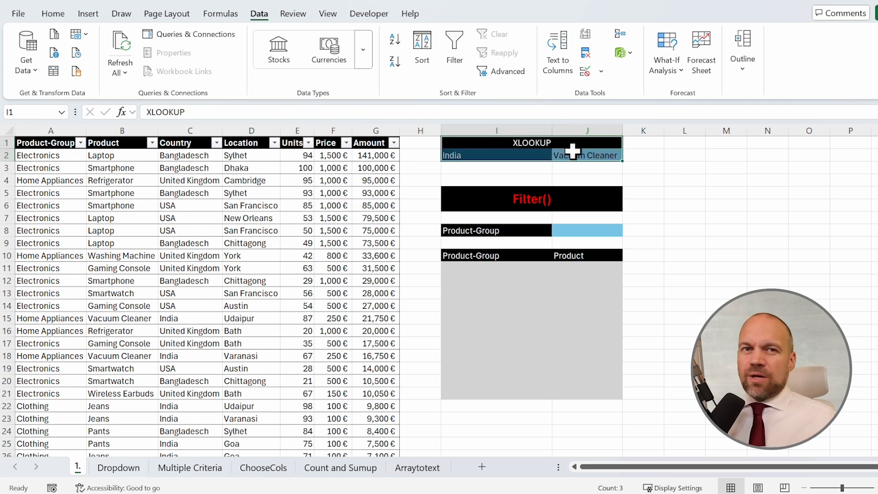
# Filter the table's Country column to show only India
pyautogui.click(139, 193)
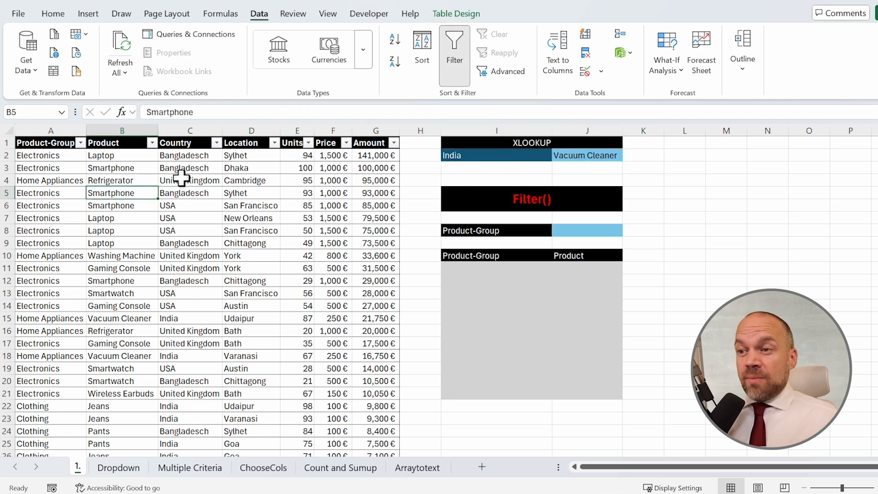
pyautogui.click(216, 142)
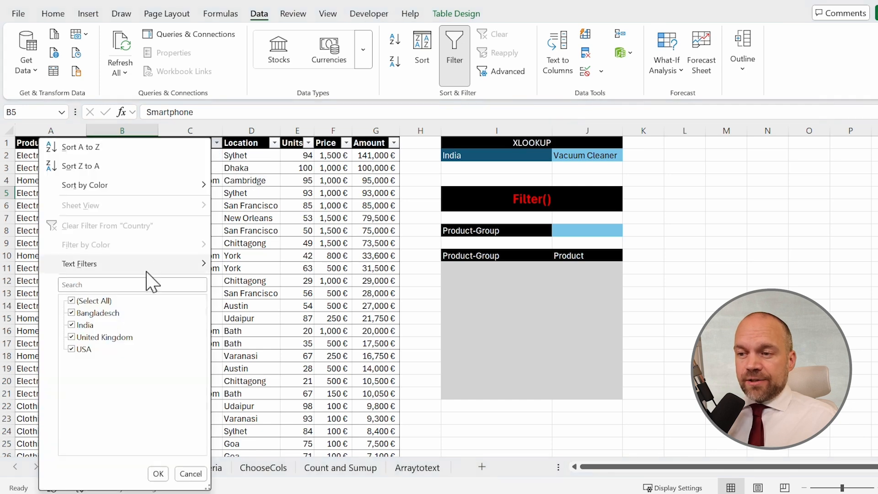
pyautogui.click(97, 302)
pyautogui.click(85, 325)
pyautogui.click(158, 473)
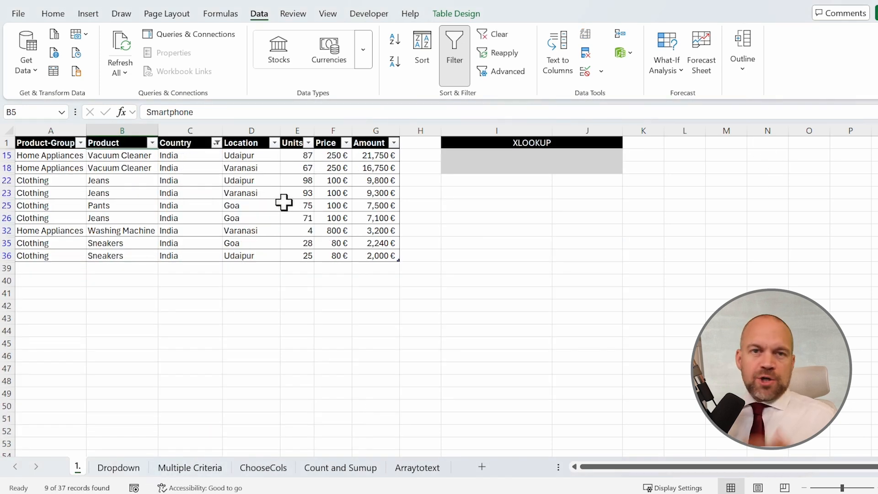
# Show all countries in the table again by reselecting every value in the Country filter
pyautogui.click(217, 145)
pyautogui.click(97, 301)
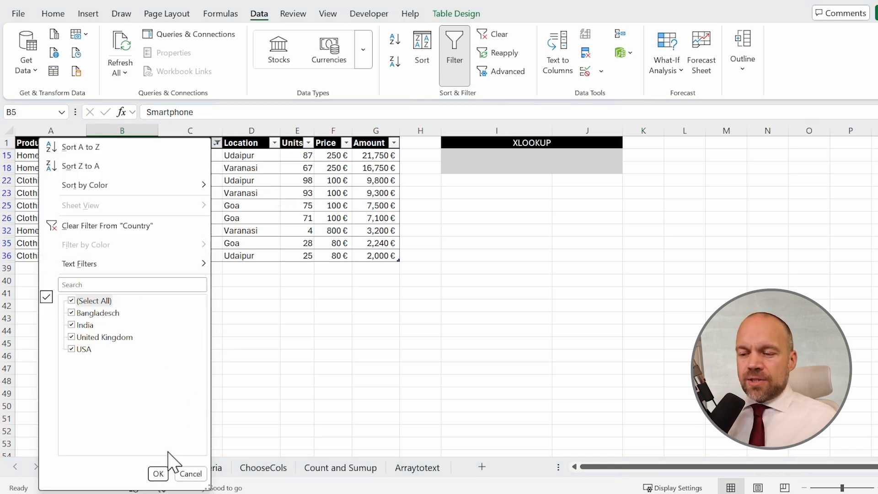
pyautogui.click(158, 473)
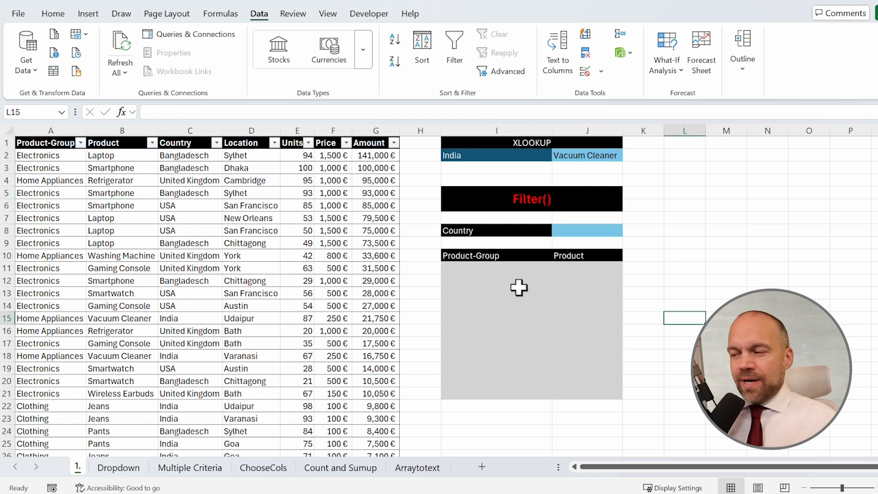
# Start a FILTER formula in I11 with Table1[[Product-Group]:[Product]] as the array
pyautogui.click(501, 274)
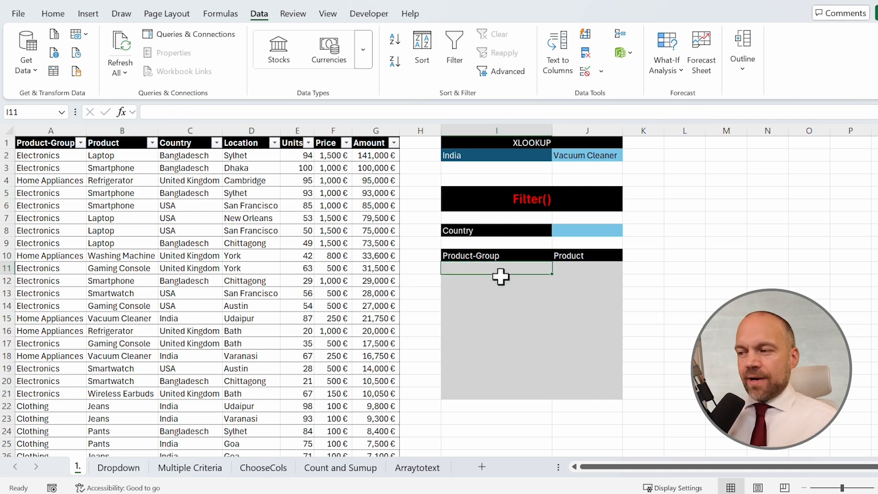
pyautogui.write('=fi')
pyautogui.press('Tab')
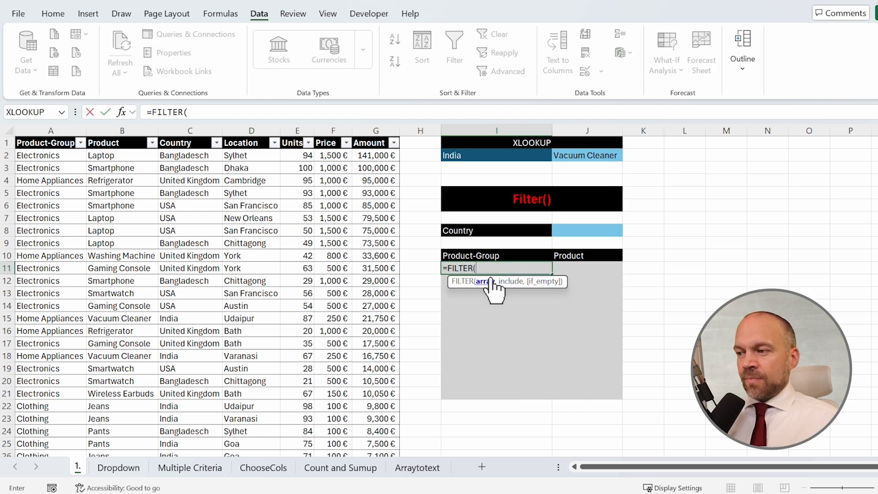
pyautogui.moveTo(55, 158); pyautogui.dragTo(111, 377)
pyautogui.hotkey('ctrl', 'shift', 'Down')
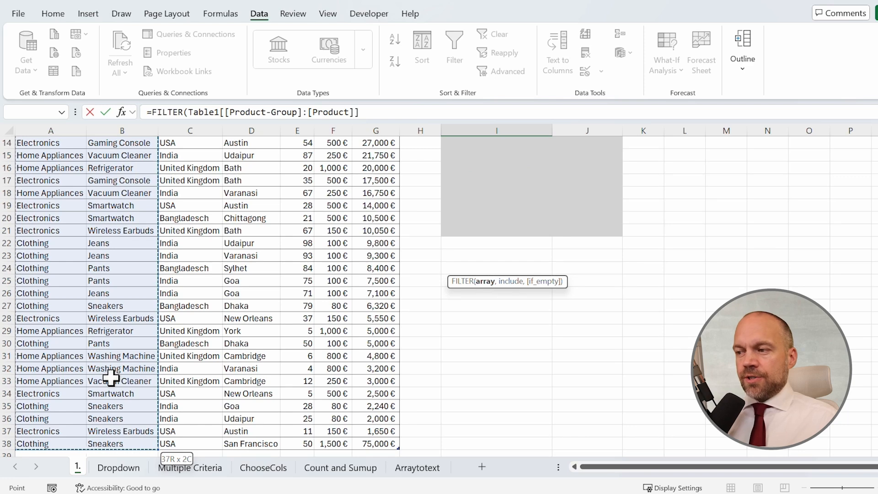
pyautogui.write(',')
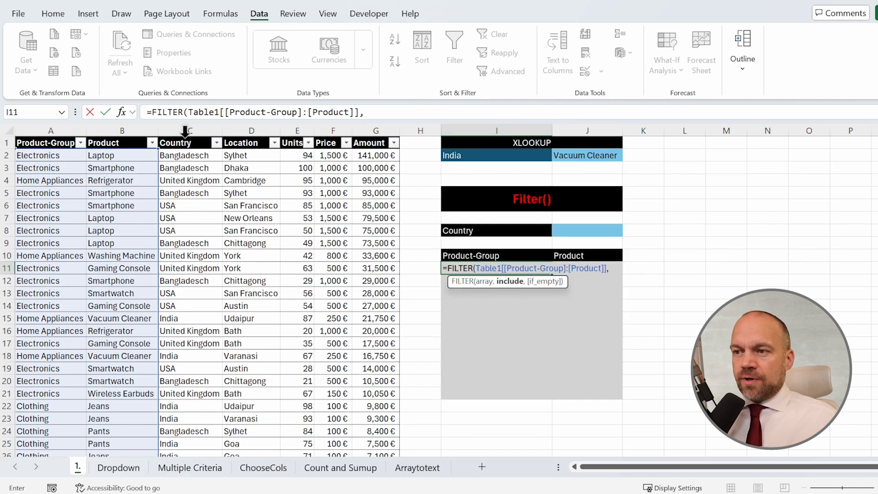
# Complete the FILTER formula in I11 with the condition Table1[Country]=J8
pyautogui.click(185, 132)
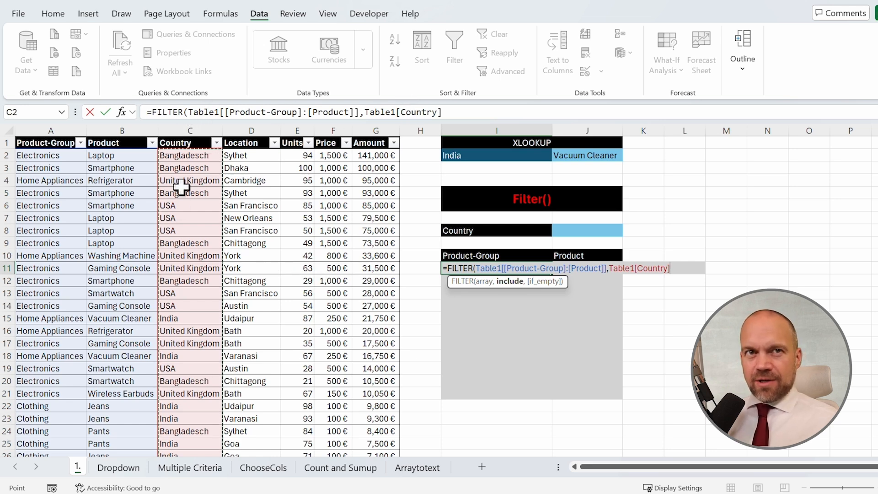
pyautogui.scroll(-15, 288, 261)
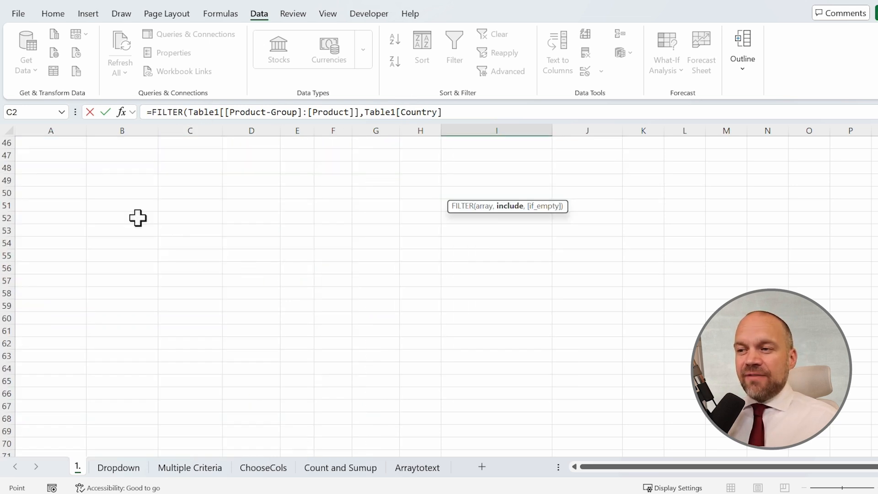
pyautogui.scroll(4, 137, 218)
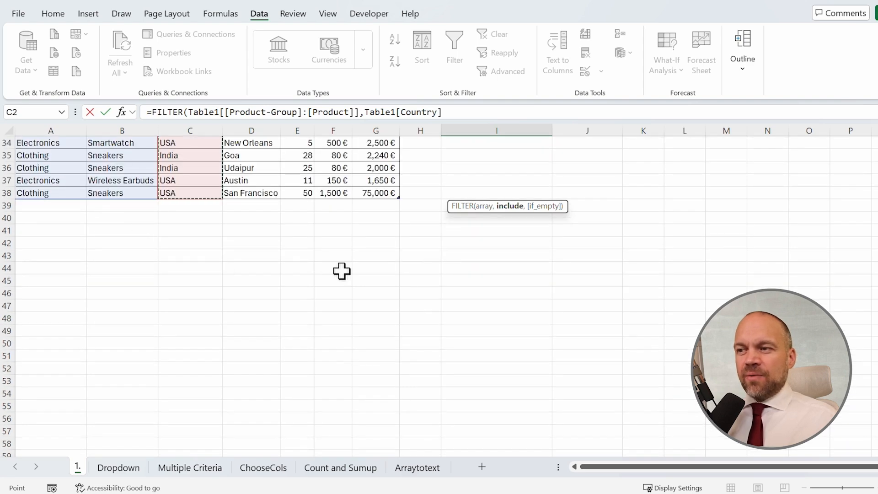
pyautogui.scroll(11, 352, 284)
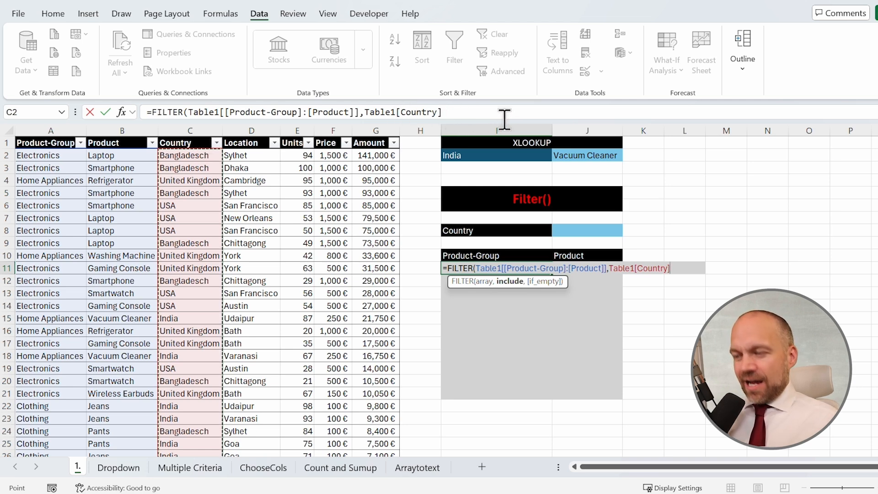
pyautogui.write('=')
pyautogui.click(577, 230)
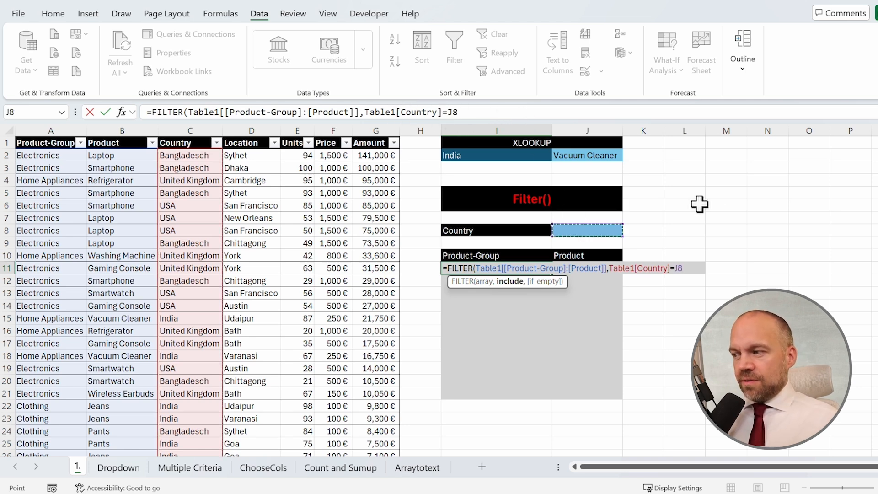
pyautogui.press('Return')
pyautogui.press('Up')
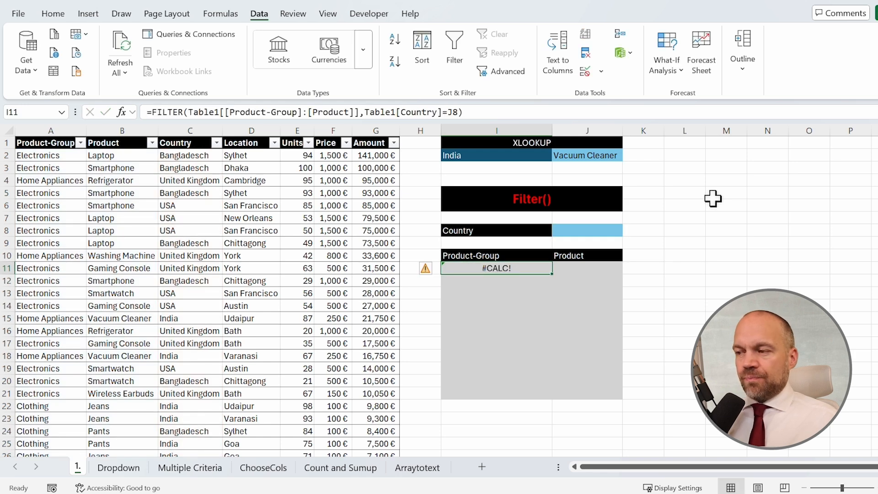
# Remove the existing dropdown from the Country cell J8, enter USA as the criterion and review both filtered columns
pyautogui.click(598, 230)
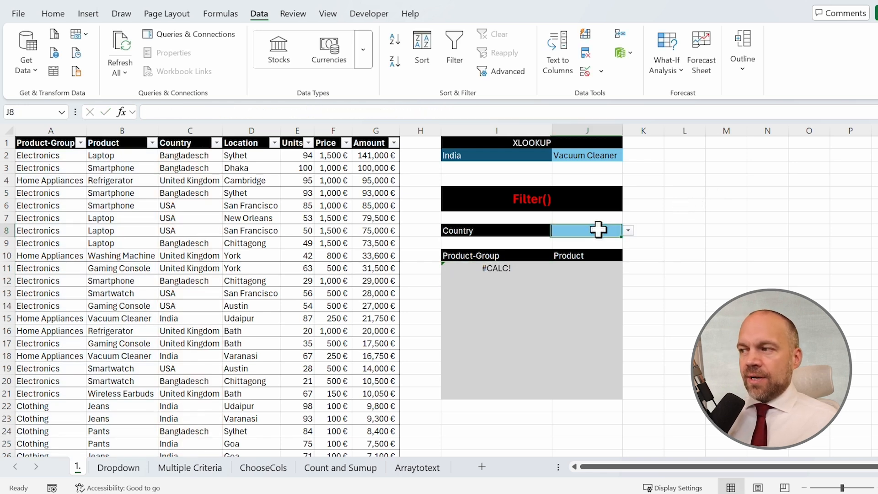
pyautogui.click(602, 72)
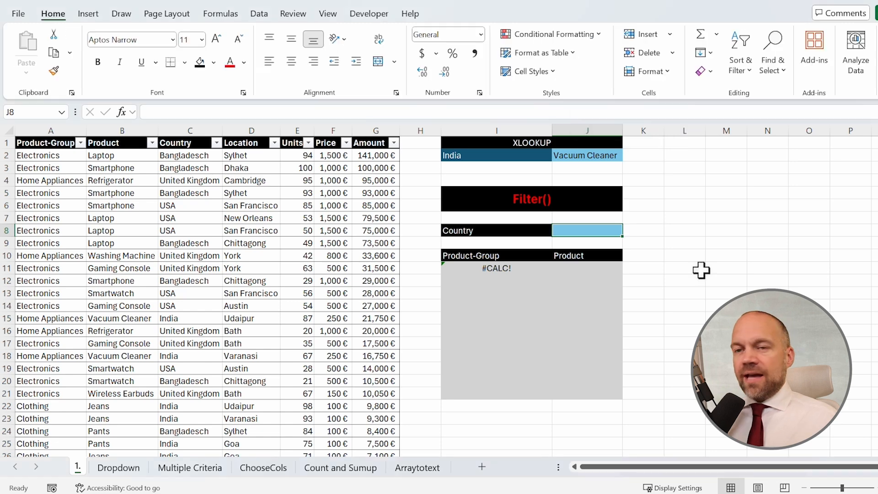
pyautogui.write('USA')
pyautogui.press('Return')
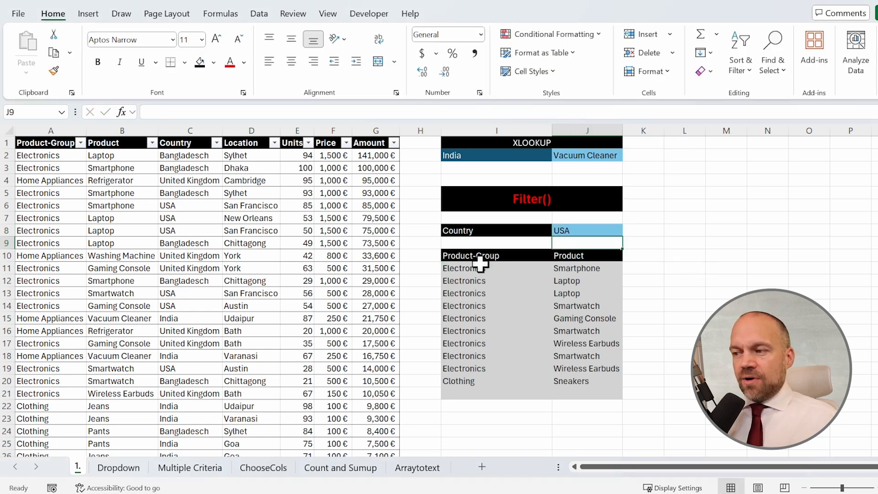
pyautogui.moveTo(478, 268); pyautogui.dragTo(484, 381)
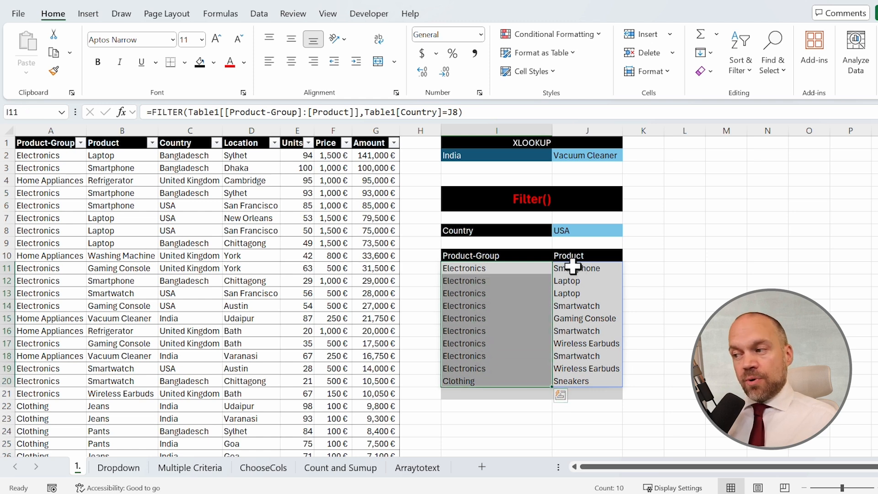
pyautogui.moveTo(577, 271); pyautogui.dragTo(582, 373)
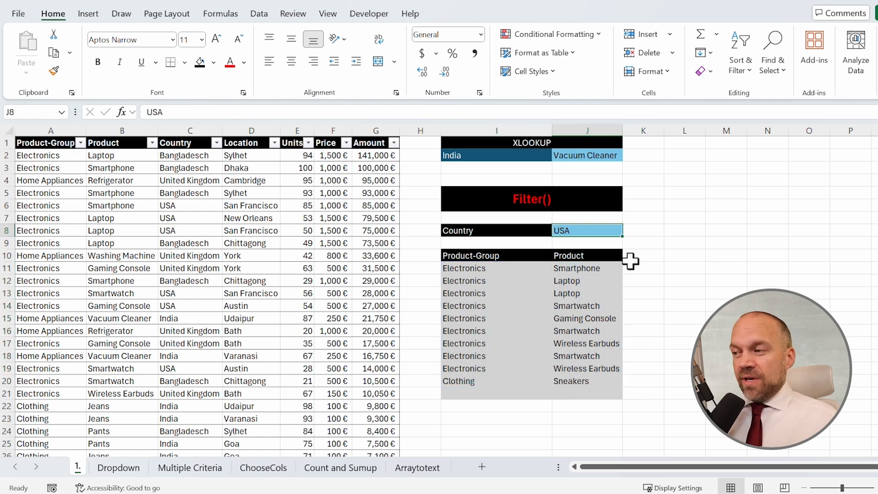
# Change the country criterion in J8 to the incomplete spelling US
pyautogui.doubleClick(584, 231)
pyautogui.press('Return')
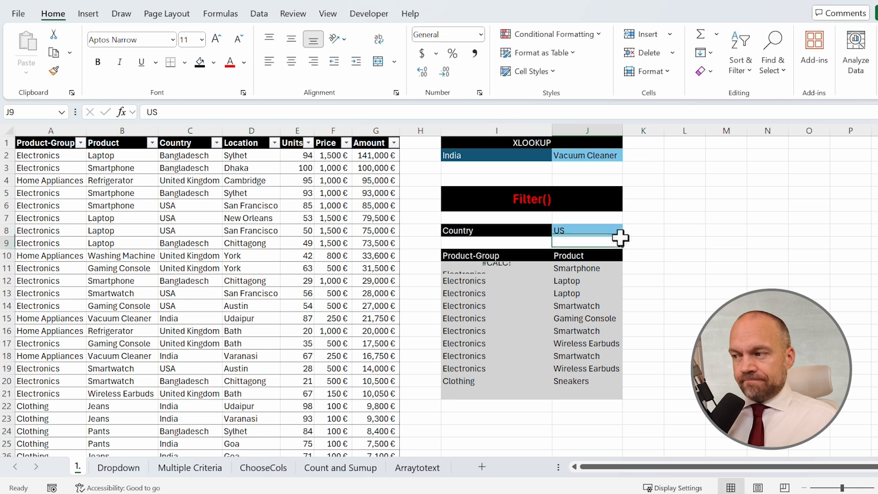
pyautogui.press('Up')
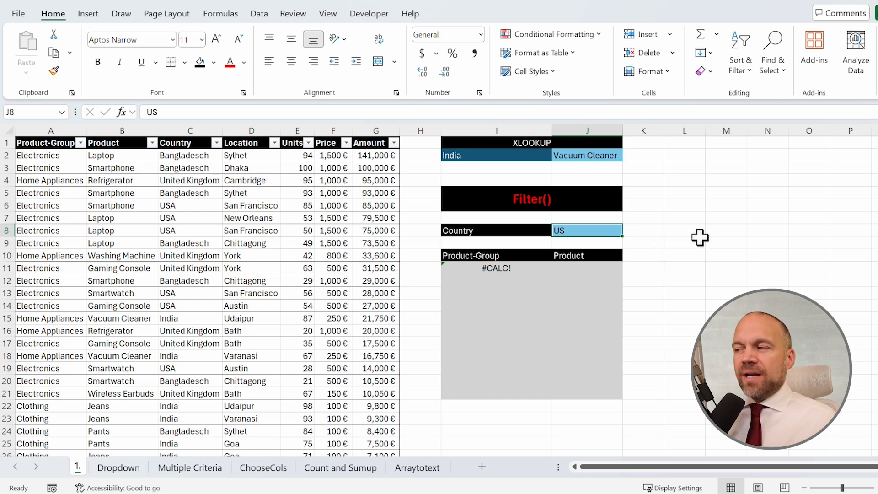
# Add a list data validation to the country cell J8 with the Country column range =$C$2:$C$38 as source
pyautogui.click(259, 14)
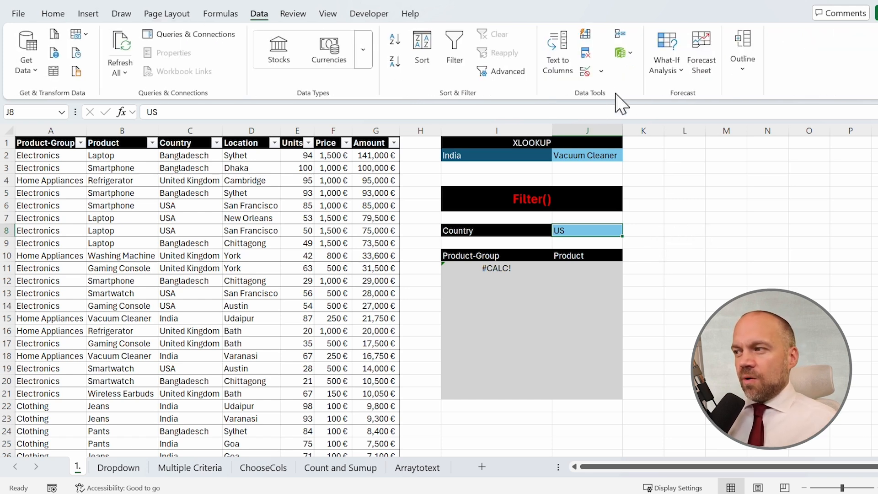
pyautogui.click(601, 71)
pyautogui.click(618, 92)
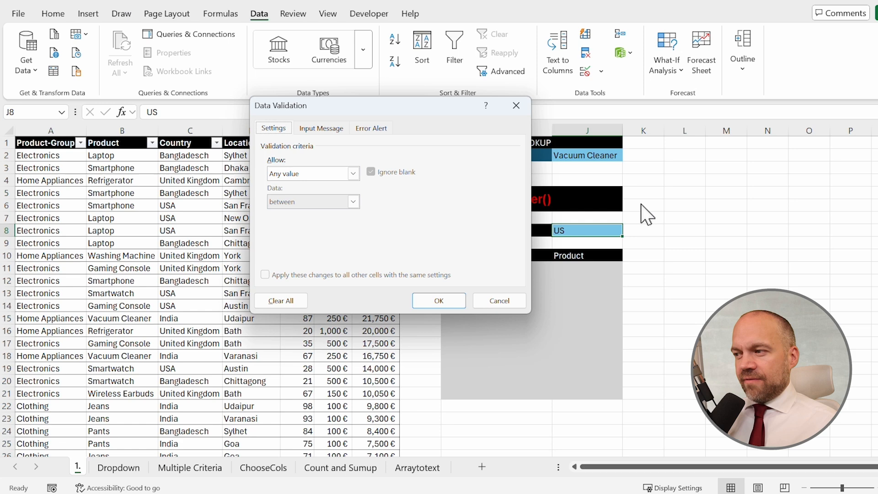
pyautogui.click(353, 173)
pyautogui.click(294, 216)
pyautogui.click(445, 227)
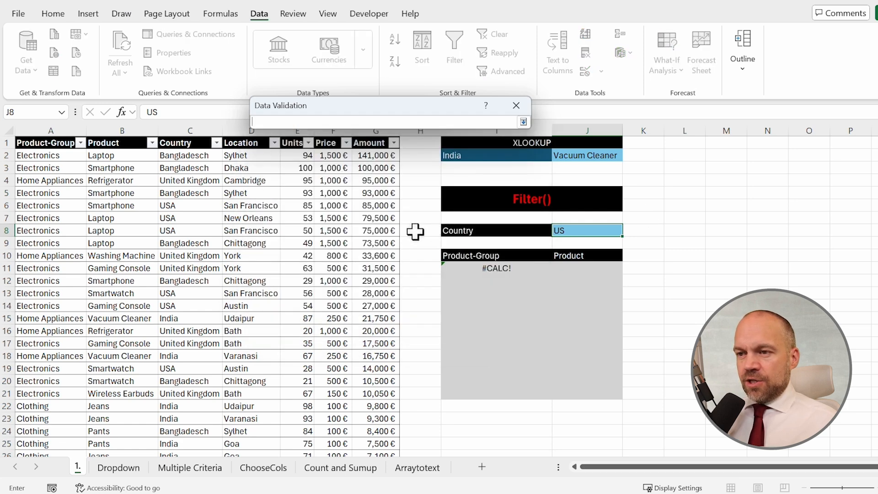
pyautogui.click(182, 141)
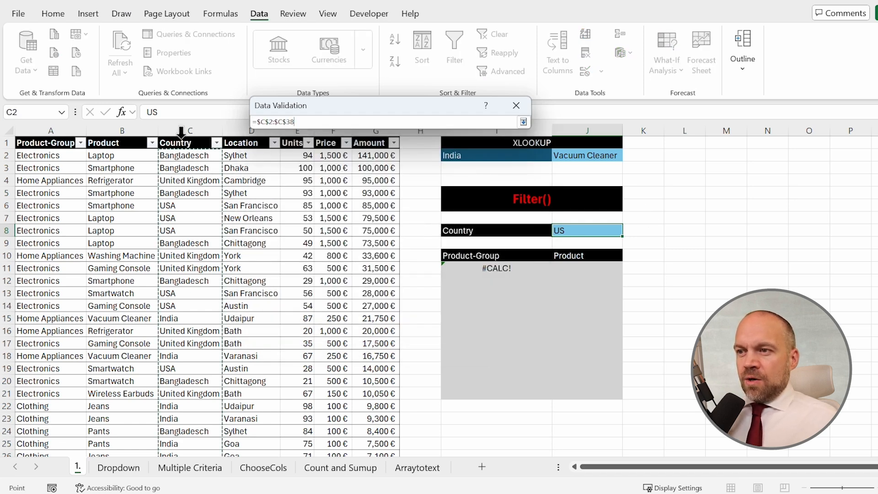
pyautogui.click(523, 122)
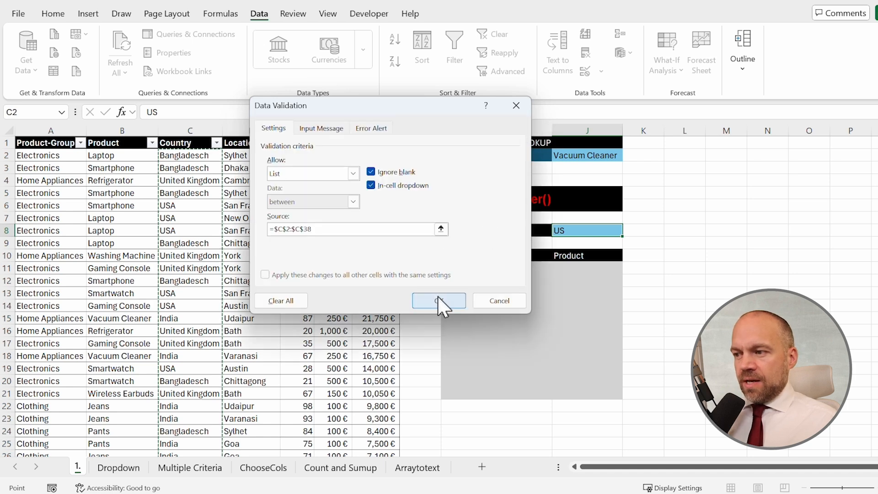
pyautogui.click(438, 300)
# Test the country dropdown in J8 by choosing USA and finally India
pyautogui.click(629, 231)
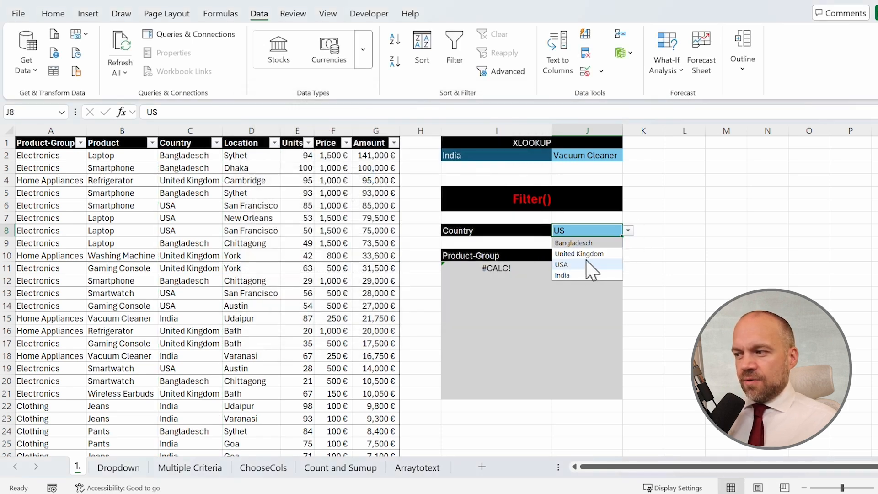
pyautogui.click(563, 265)
pyautogui.click(630, 230)
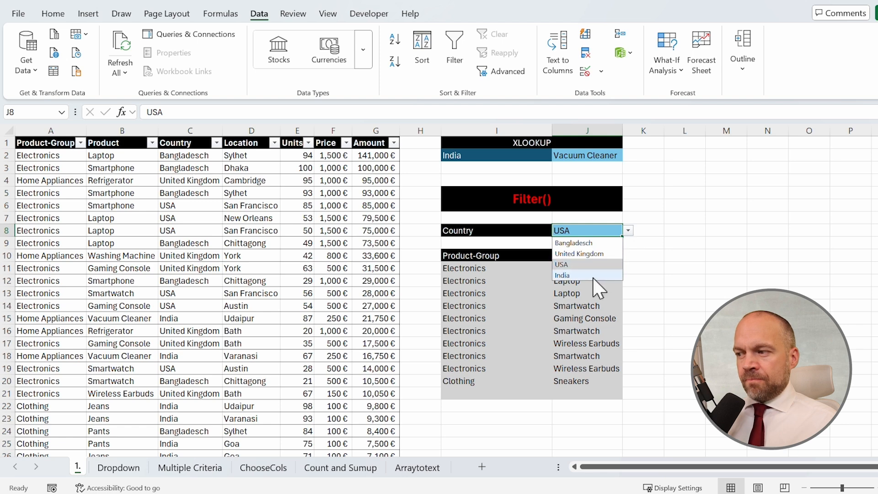
pyautogui.click(567, 274)
pyautogui.click(231, 270)
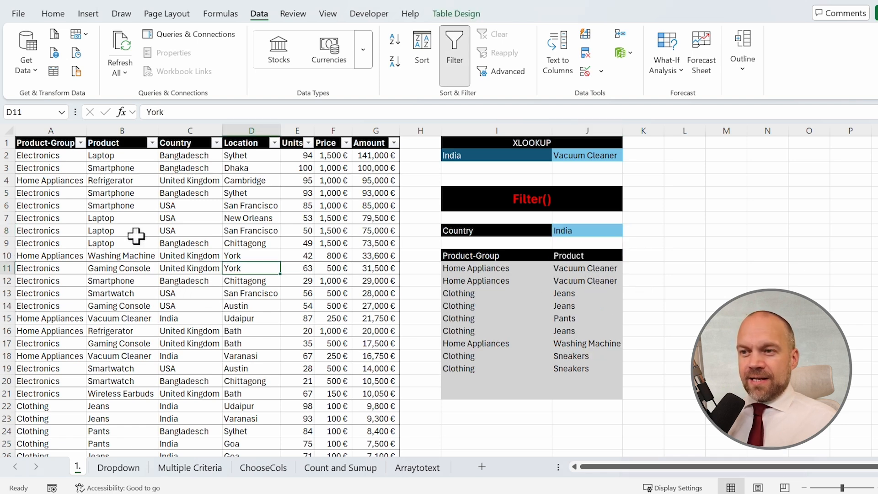
# Copy the Refrigerator record in row 4 and paste it directly below the table in row 39
pyautogui.click(28, 181)
pyautogui.moveTo(28, 181); pyautogui.dragTo(375, 182)
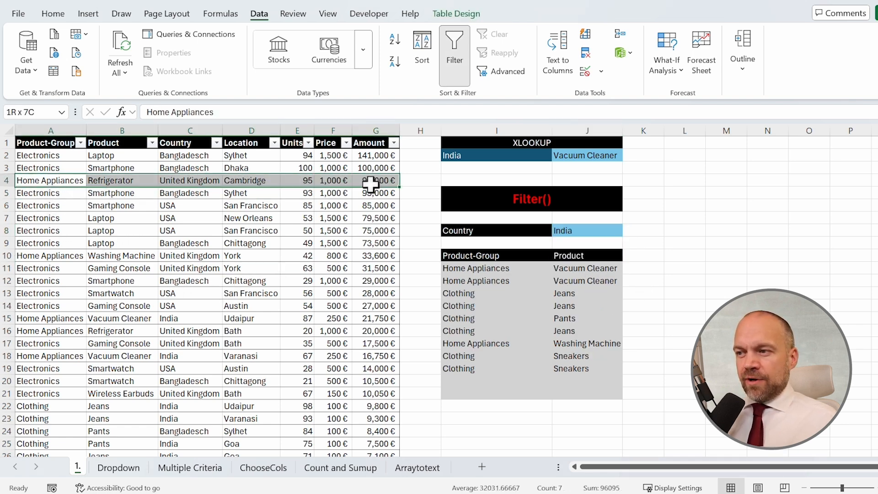
pyautogui.hotkey('ctrl', 'c')
pyautogui.scroll(-20, 173, 272)
pyautogui.scroll(20, 160, 273)
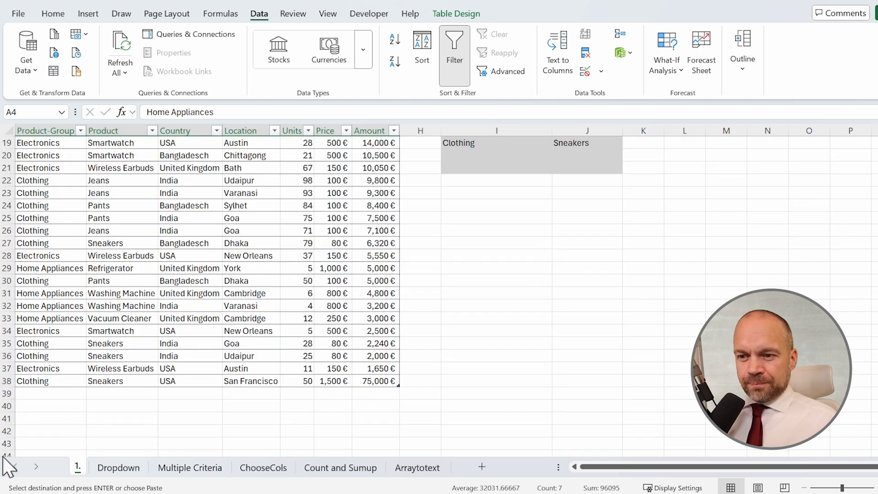
pyautogui.click(40, 397)
pyautogui.hotkey('ctrl', 'v')
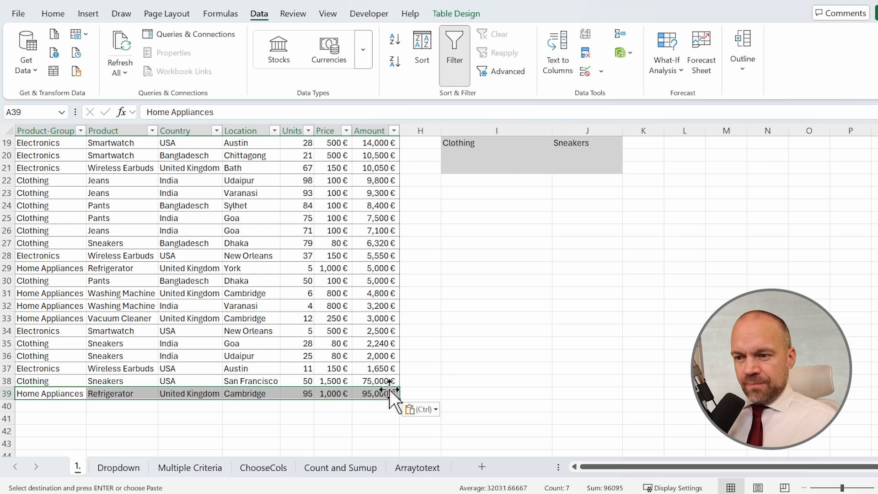
# Change the product group of the new record in A39 to Clothing
pyautogui.click(69, 393)
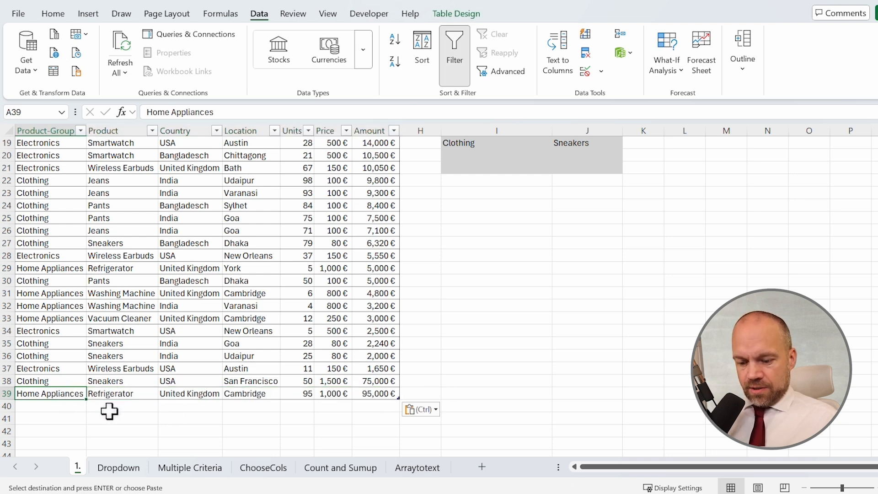
pyautogui.write('C')
pyautogui.press('Return')
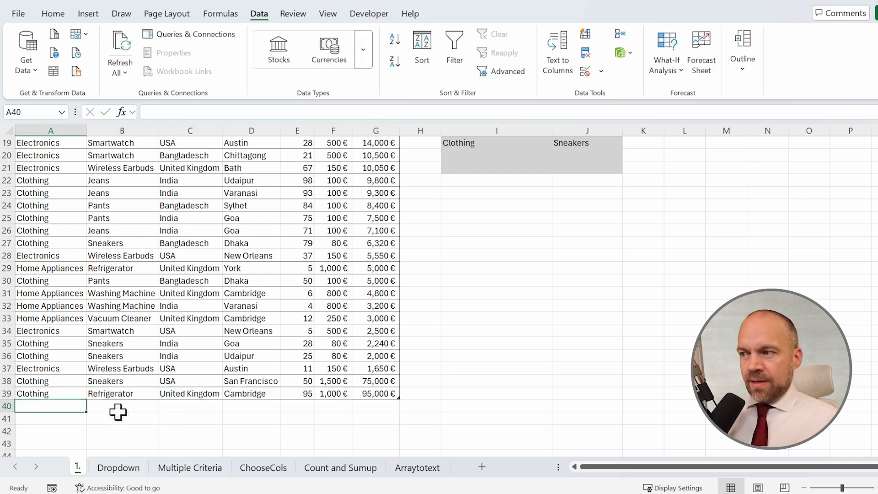
# Set the country criterion in J8 to United Kingdom and check the filtered list for the new Clothing record
pyautogui.scroll(6, 449, 288)
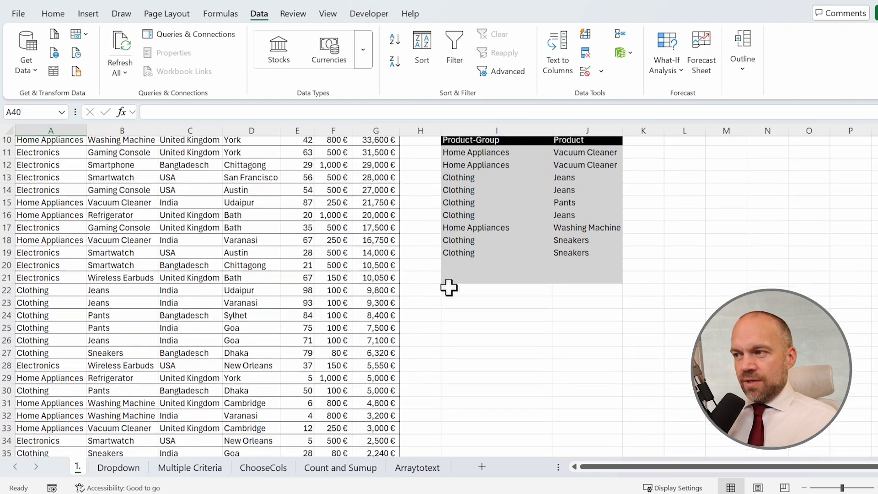
pyautogui.scroll(-20, 336, 306)
pyautogui.scroll(20, 328, 297)
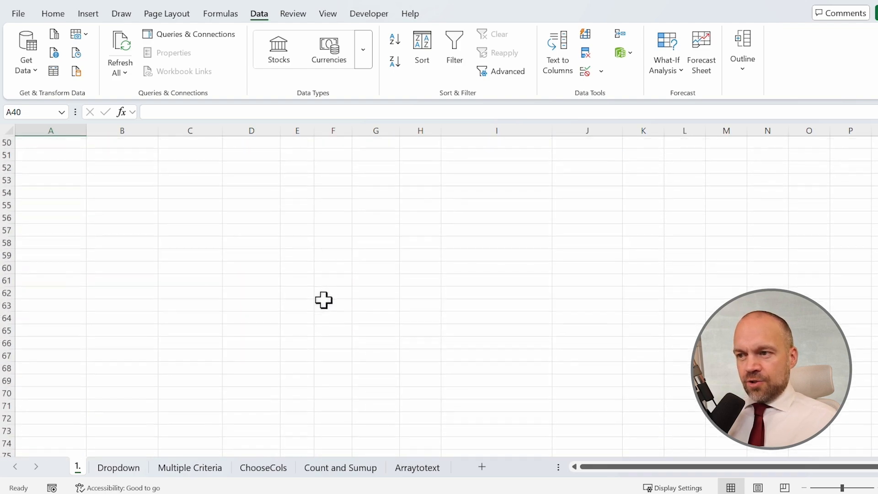
pyautogui.scroll(-5, 324, 299)
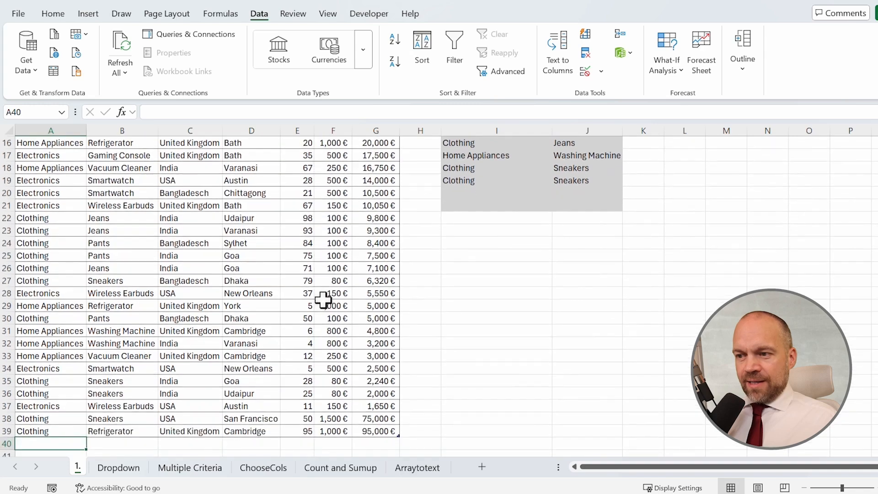
pyautogui.scroll(5, 353, 380)
pyautogui.click(584, 230)
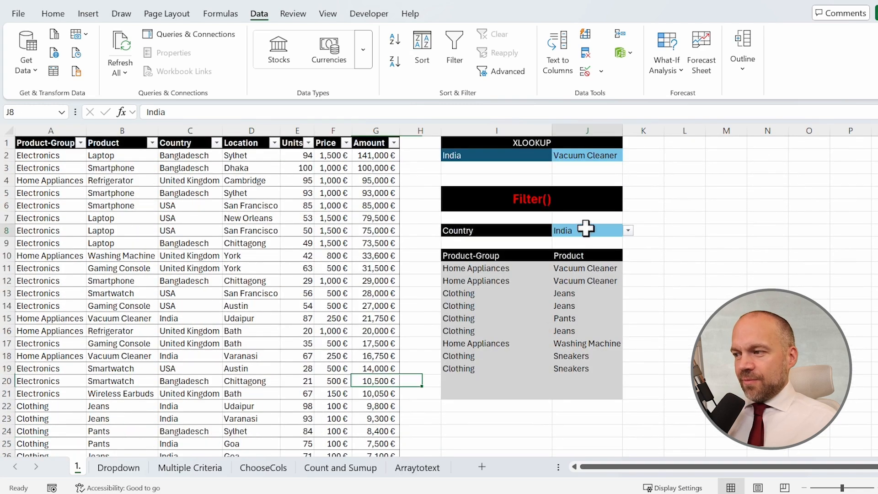
pyautogui.write('u')
pyautogui.press('Return')
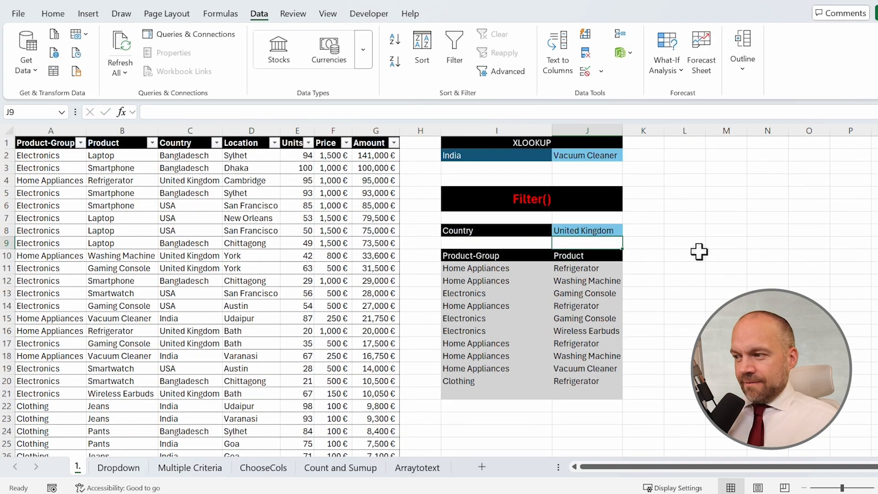
pyautogui.moveTo(471, 381); pyautogui.dragTo(571, 379)
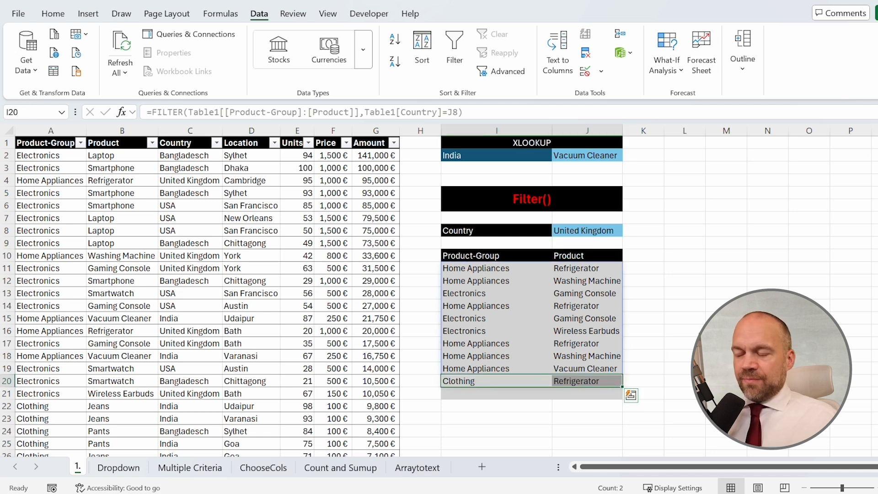
pyautogui.click(683, 369)
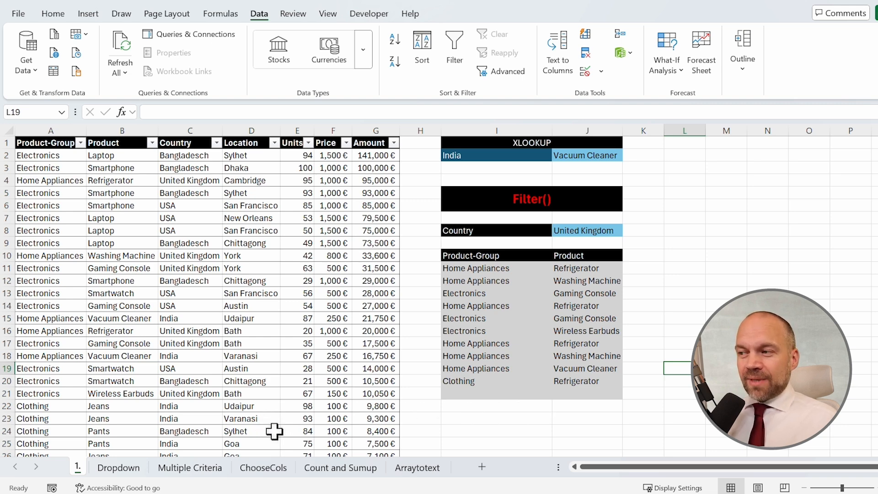
# Open the Multiple Criteria sheet and inspect the dropdowns of the Country cell K4 and the Product-Group cell K5
pyautogui.click(175, 468)
pyautogui.click(547, 329)
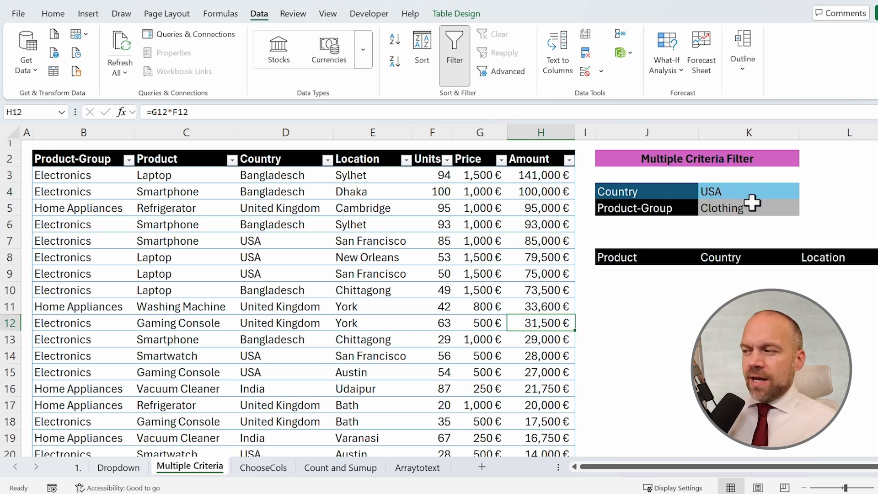
pyautogui.click(739, 194)
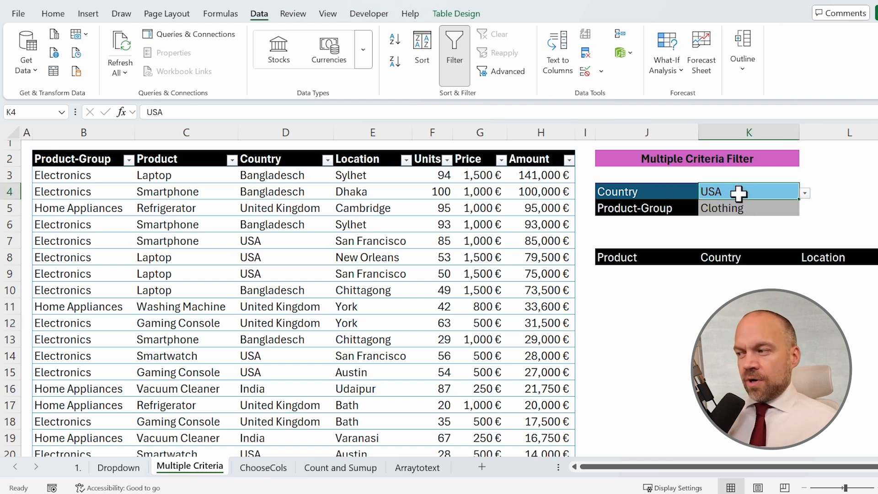
pyautogui.click(804, 194)
pyautogui.click(780, 182)
pyautogui.click(754, 206)
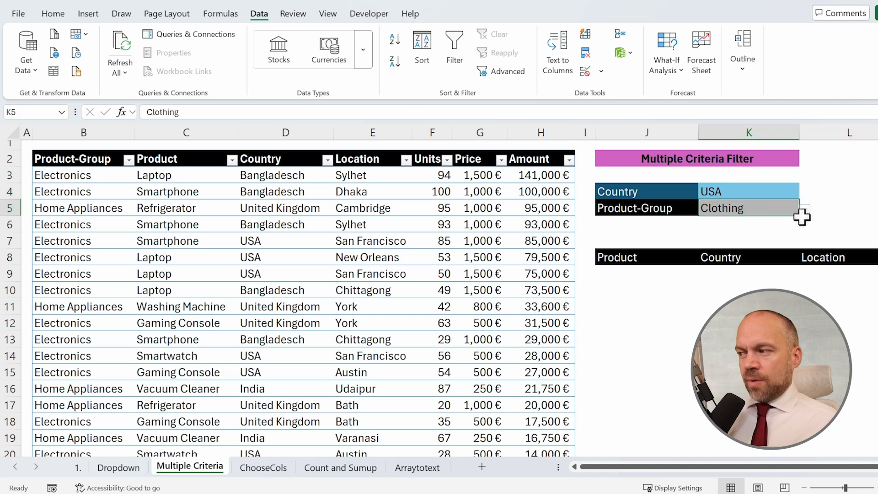
pyautogui.click(805, 210)
pyautogui.click(813, 215)
# Start a FILTER formula in J9 with Table2[[Product]:[Location]] as the array
pyautogui.click(641, 273)
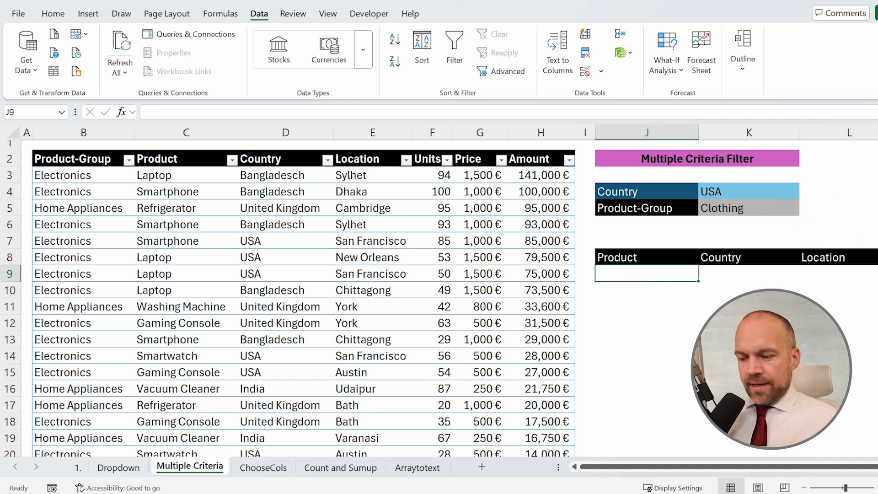
pyautogui.write('=fil')
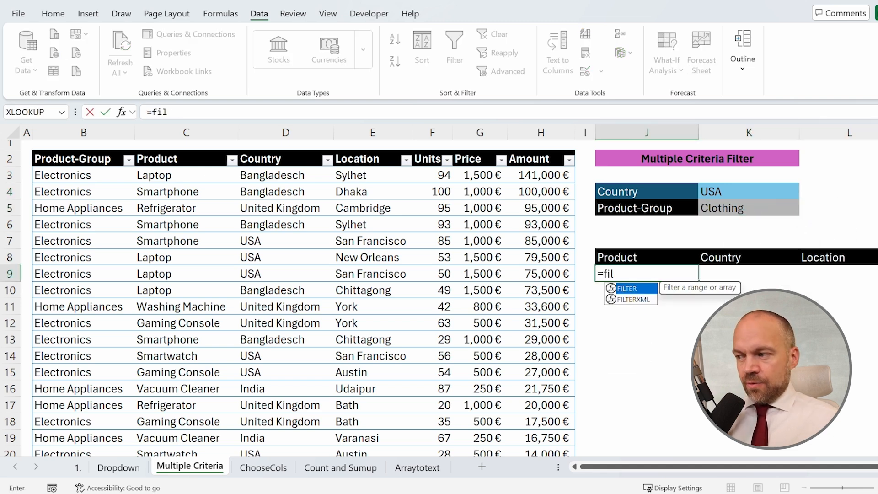
pyautogui.press('Tab')
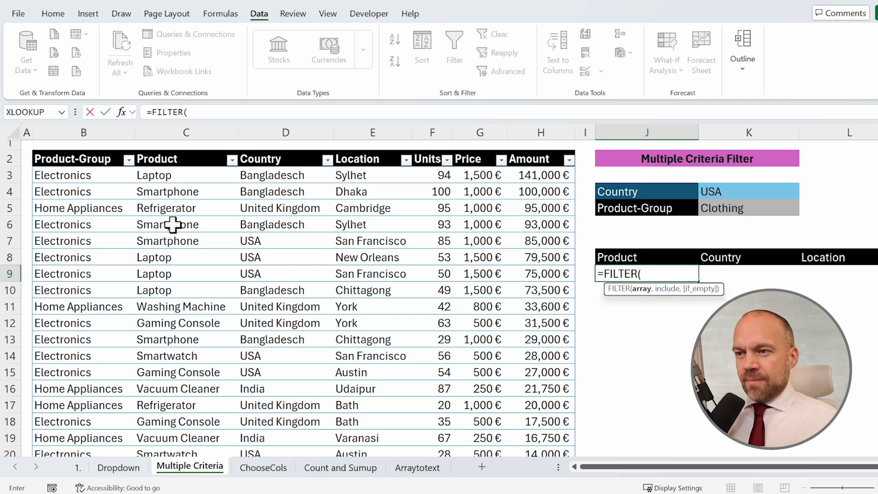
pyautogui.click(92, 174)
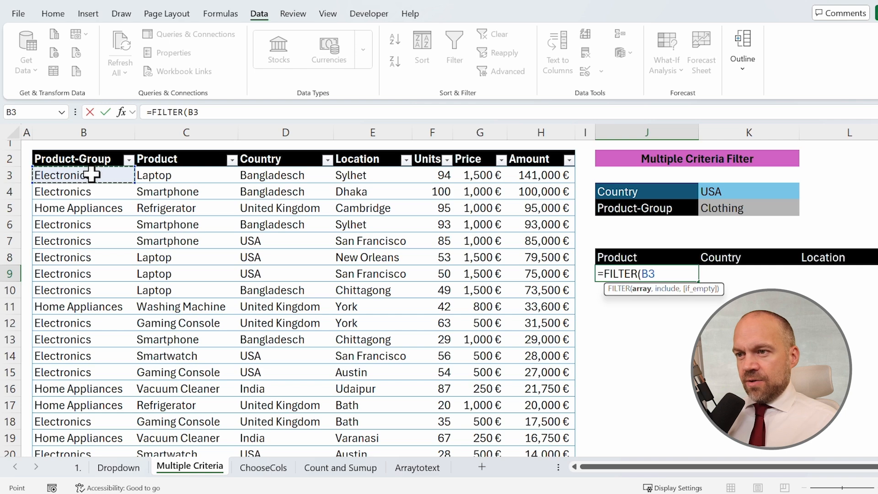
pyautogui.moveTo(176, 177); pyautogui.dragTo(341, 194)
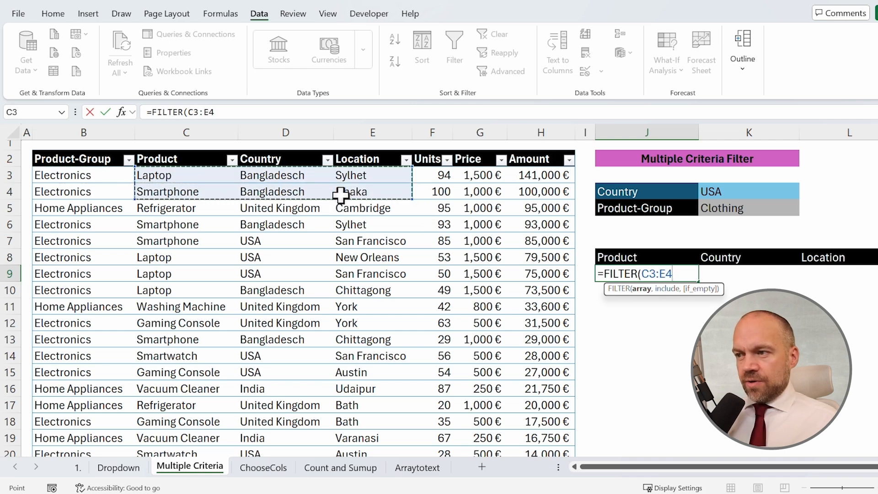
pyautogui.hotkey('ctrl', 'shift', 'Down')
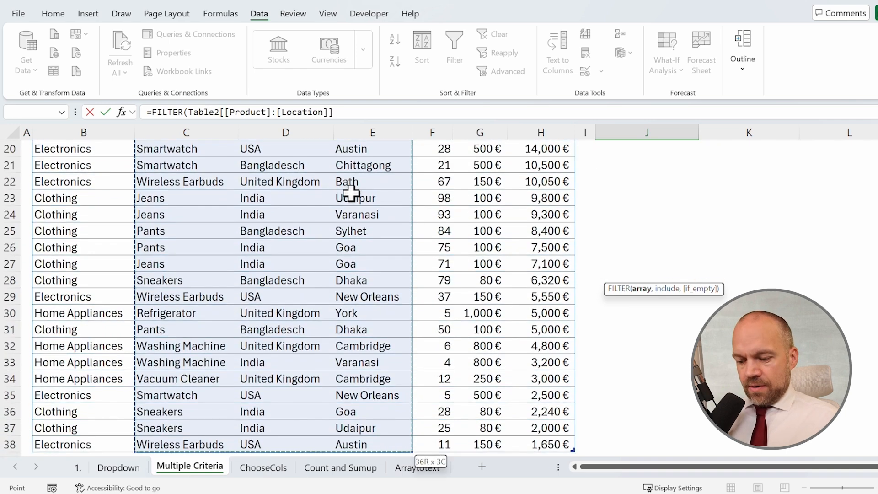
pyautogui.write(',')
pyautogui.scroll(6, 351, 192)
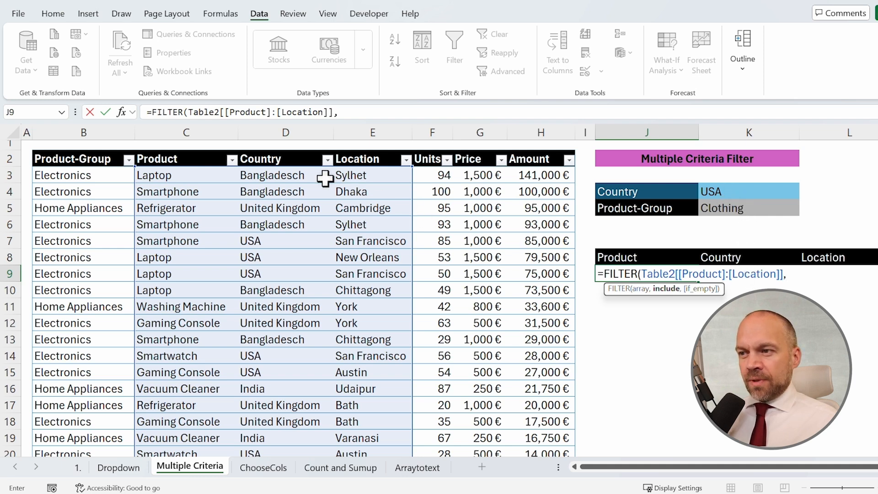
# Add Table2[Country]=K4 as the first include condition of the FILTER formula in J9
pyautogui.click(280, 147)
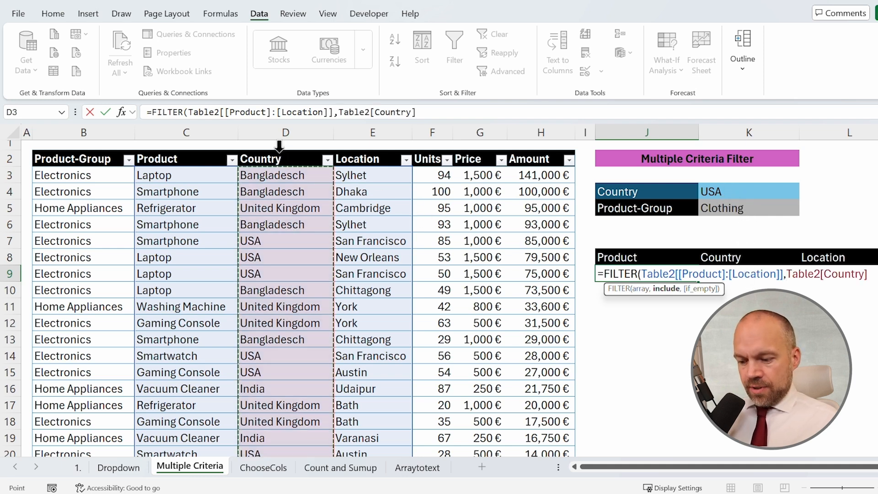
pyautogui.write('=')
pyautogui.click(760, 194)
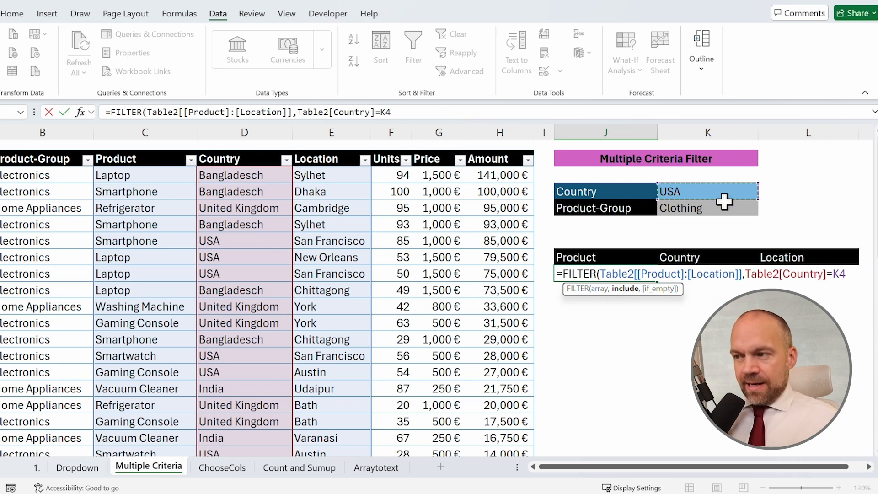
# Multiply the country condition of the FILTER formula in J9 by a second condition, Table2[Product-Group]=K5
pyautogui.write('*')
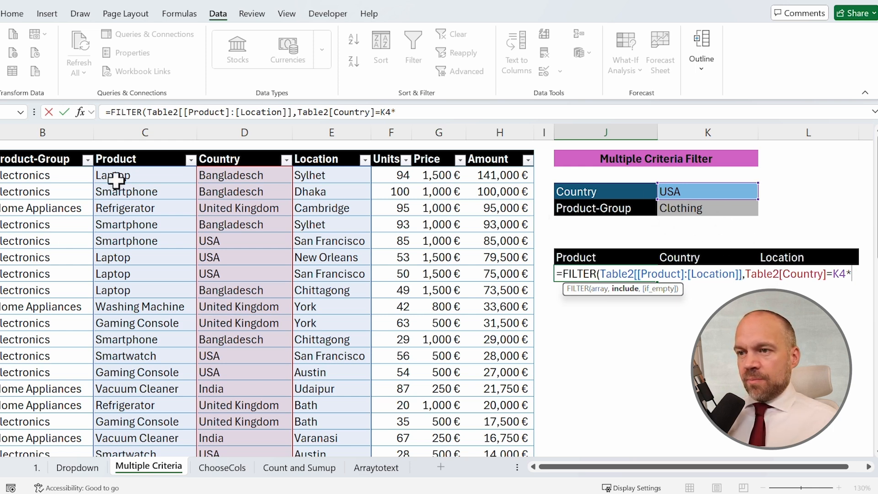
pyautogui.click(57, 154)
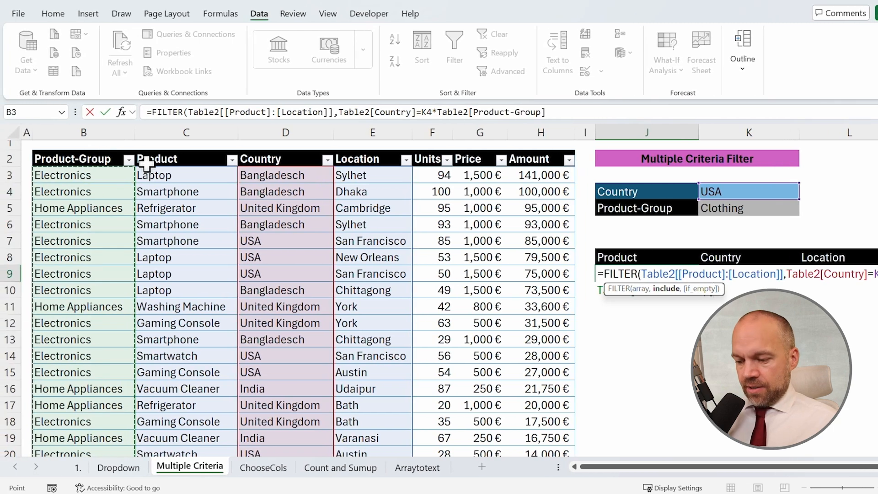
pyautogui.write('=')
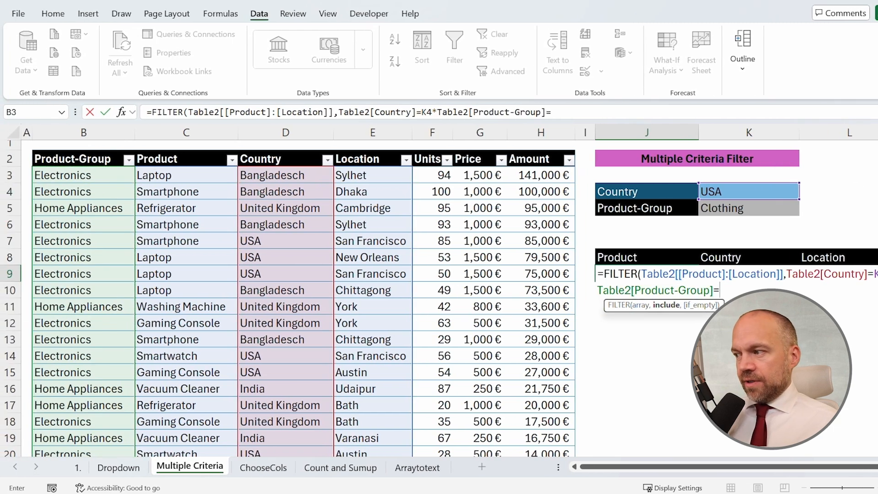
pyautogui.click(782, 208)
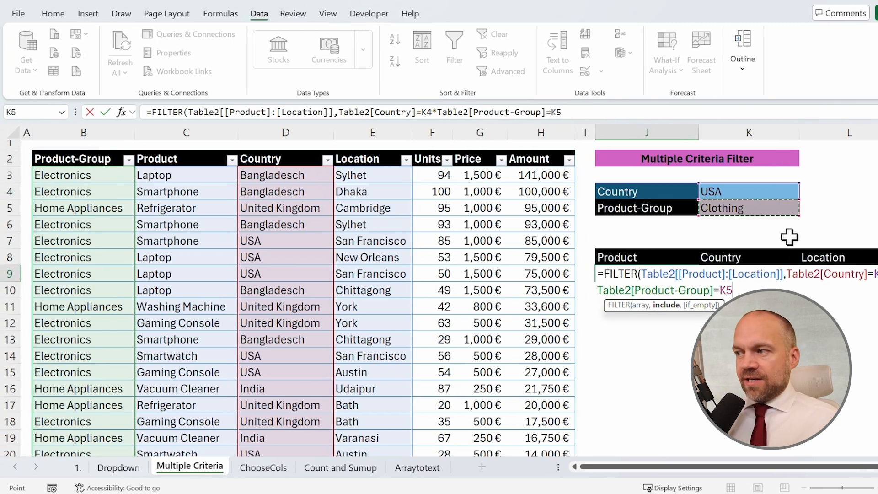
# Enclose each of the two conditions in its own parentheses, commit the J9 formula and accept the closing-parenthesis correction
pyautogui.click(433, 112)
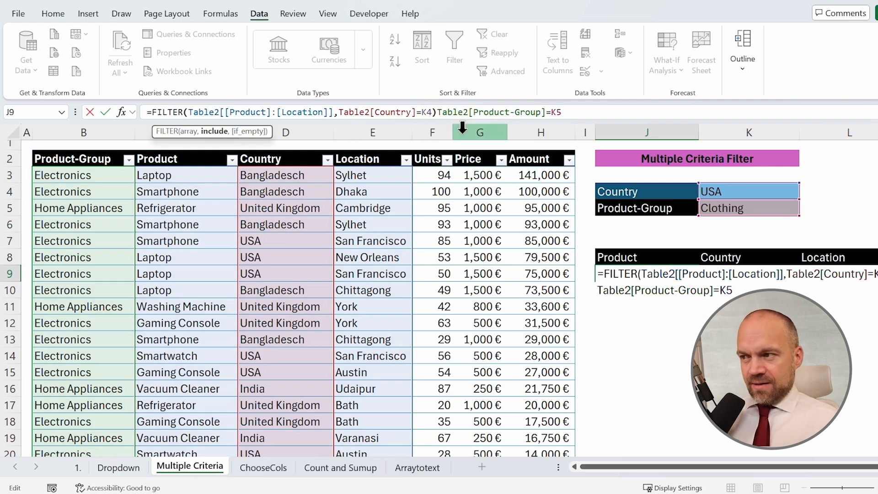
pyautogui.write('*')
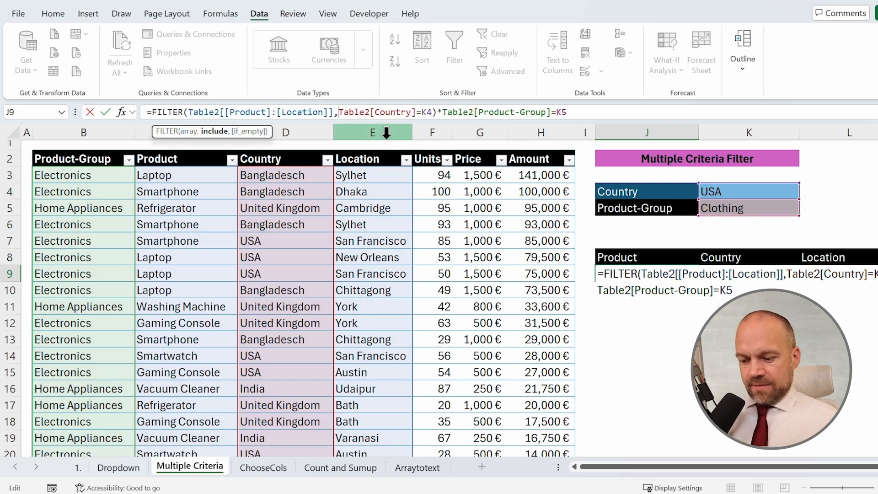
pyautogui.write('(')
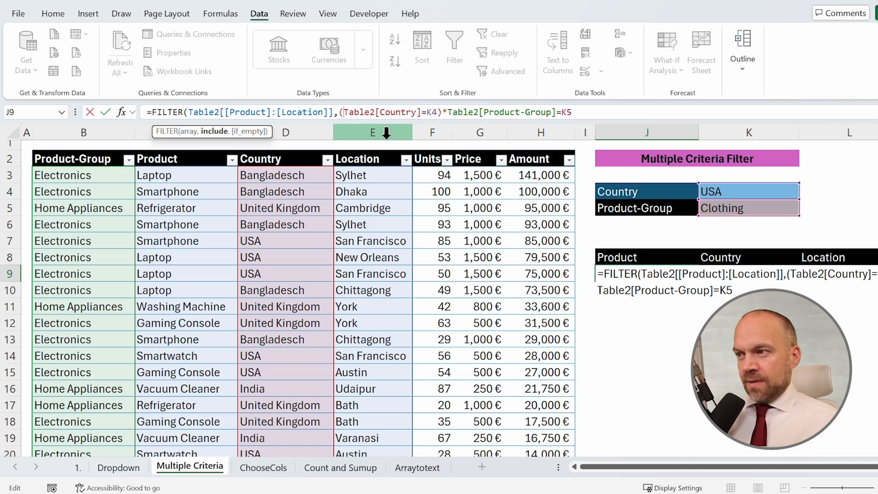
pyautogui.click(451, 112)
pyautogui.write('(')
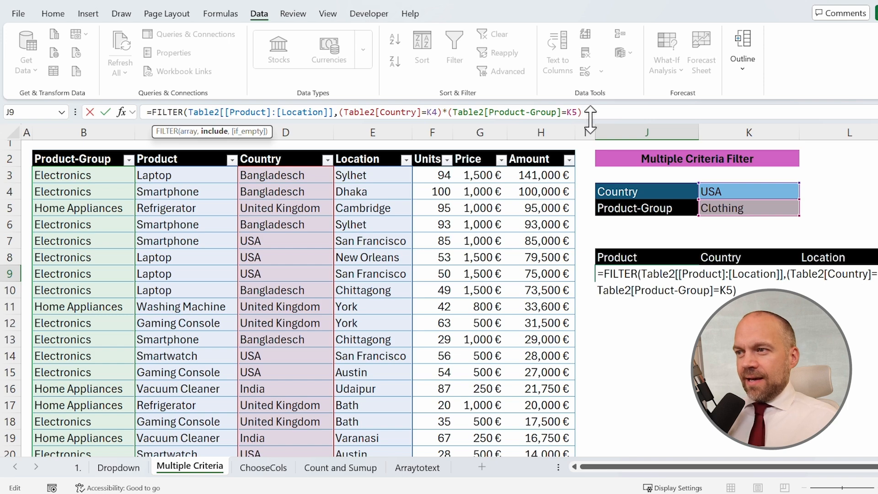
pyautogui.press('Return')
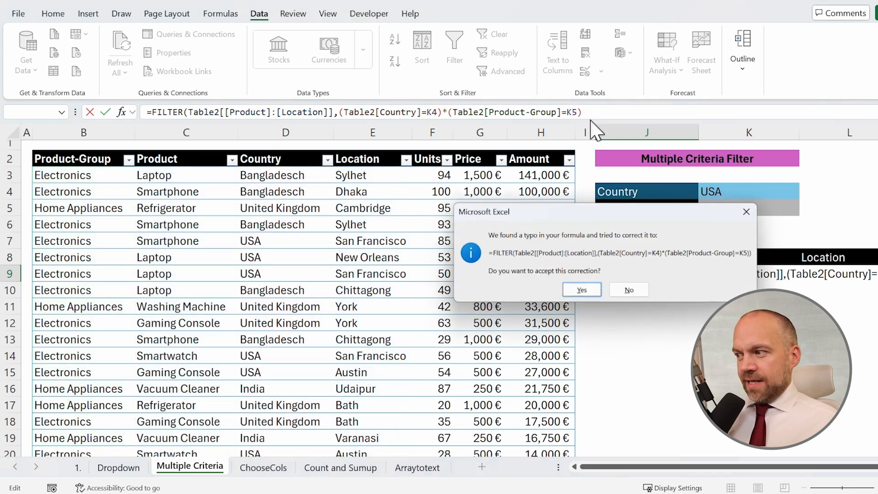
pyautogui.press('Return')
pyautogui.press('Up')
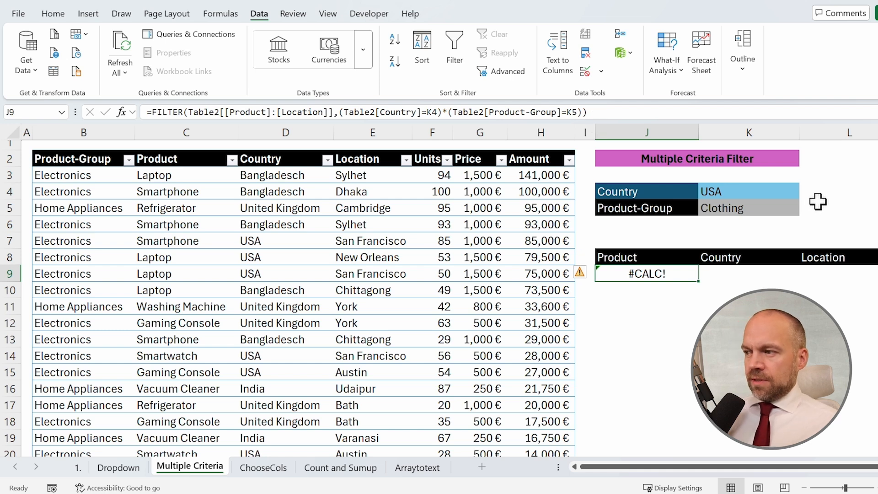
# Set the country criterion in K4 to India and check the filtered list against the Clothing product group
pyautogui.click(773, 191)
pyautogui.click(804, 193)
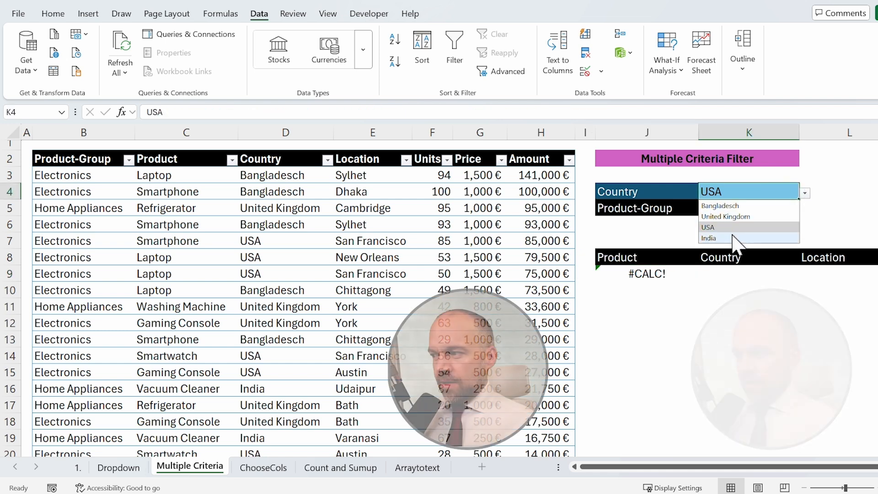
pyautogui.click(734, 238)
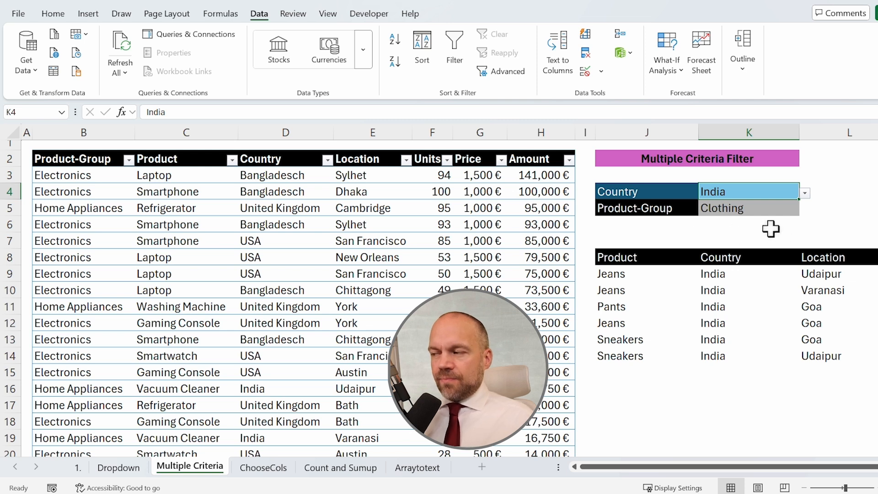
pyautogui.click(652, 209)
pyautogui.click(741, 207)
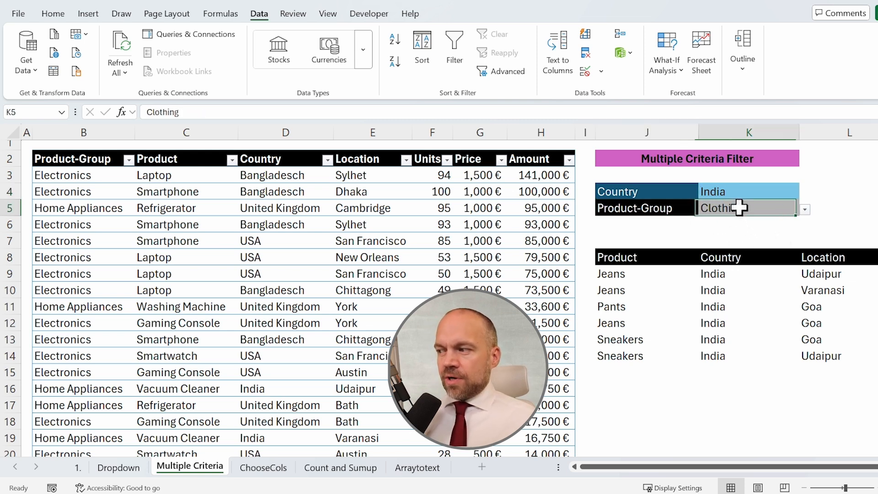
# Set the country criterion in K4 to USA and the product-group criterion in K5 to Electronics
pyautogui.click(783, 191)
pyautogui.click(805, 193)
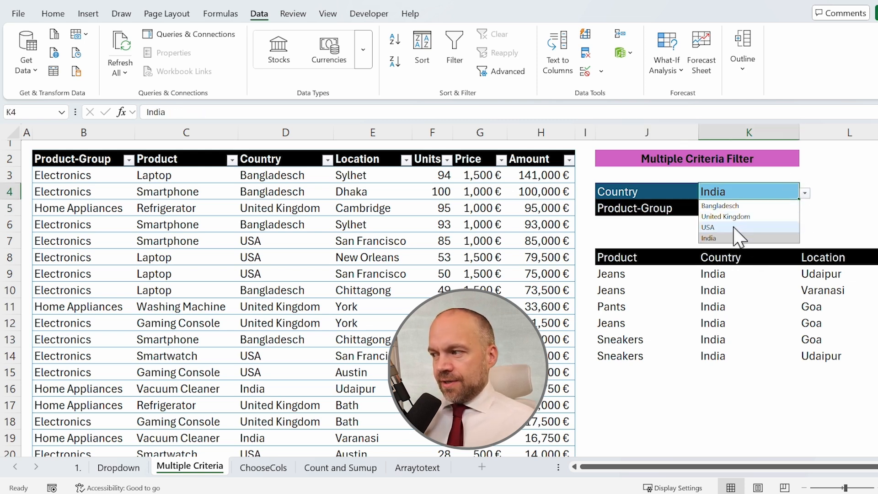
pyautogui.click(732, 227)
pyautogui.click(785, 208)
pyautogui.click(804, 209)
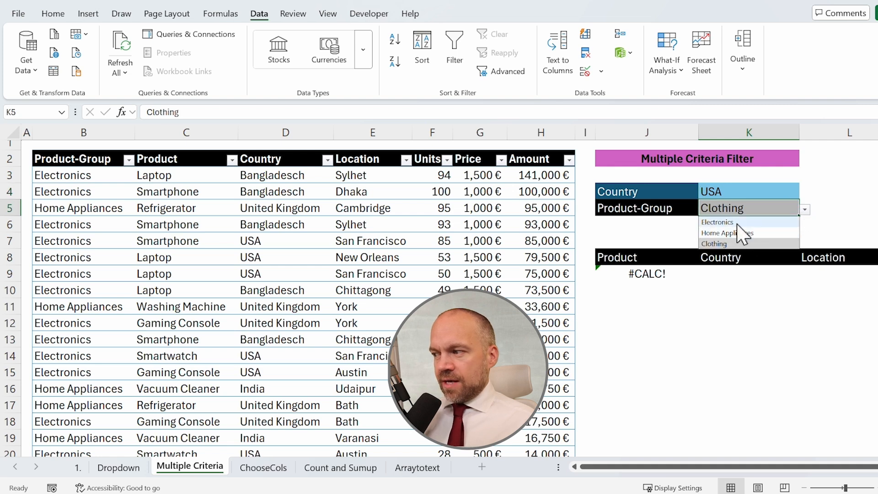
pyautogui.click(769, 222)
pyautogui.click(782, 291)
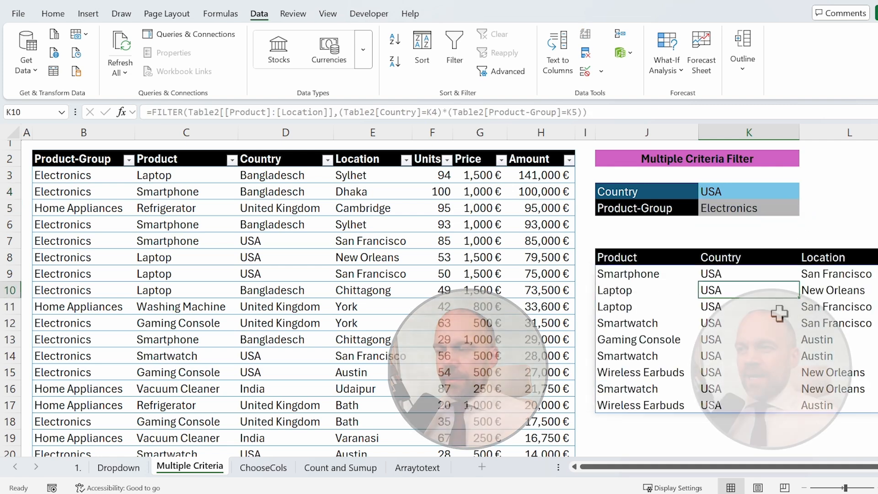
# Examine the country condition in parentheses within the FILTER formula in J9, leaving the formula as it is
pyautogui.click(634, 274)
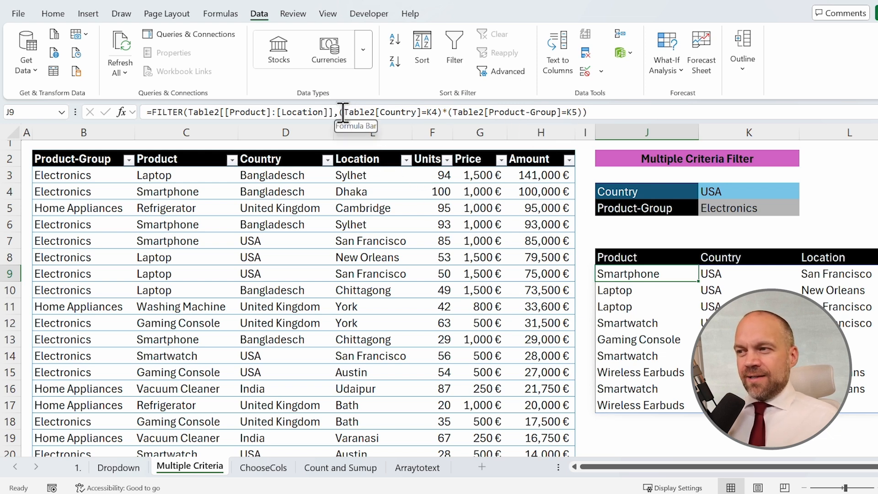
pyautogui.moveTo(340, 112); pyautogui.dragTo(436, 111)
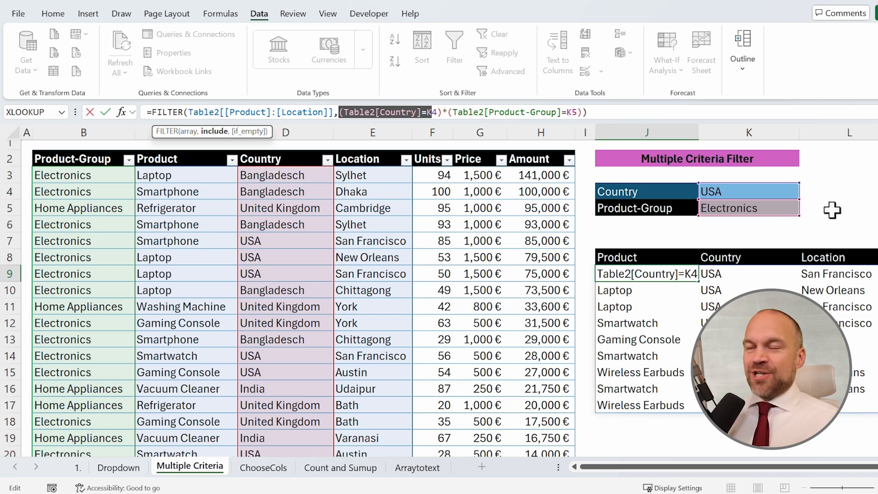
pyautogui.press('Return')
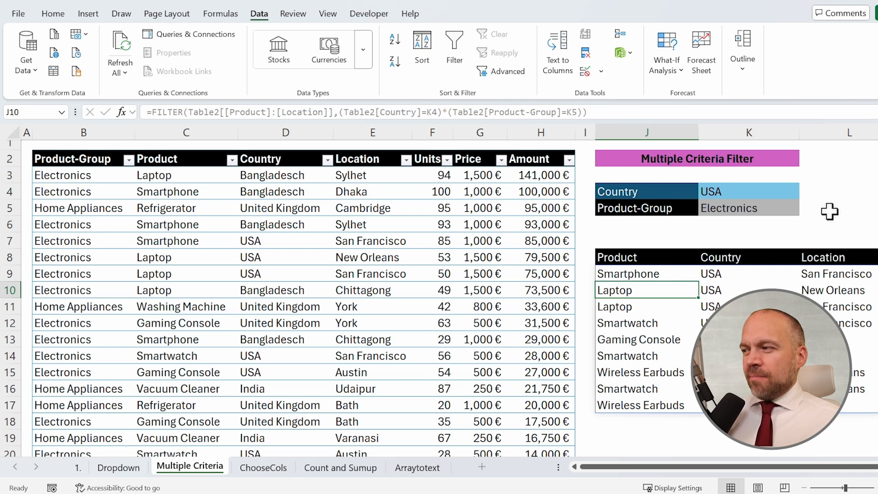
# Set the country criterion in K4 to India with Electronics kept as the product group
pyautogui.click(780, 191)
pyautogui.click(805, 192)
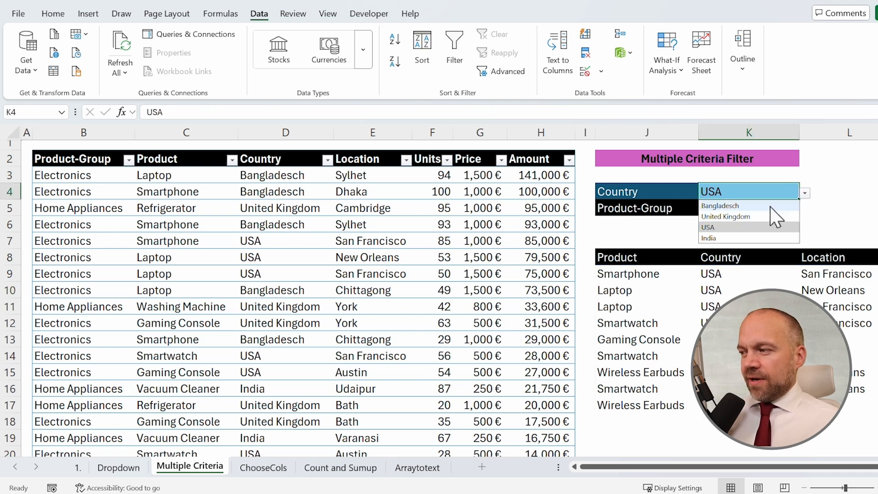
pyautogui.click(743, 237)
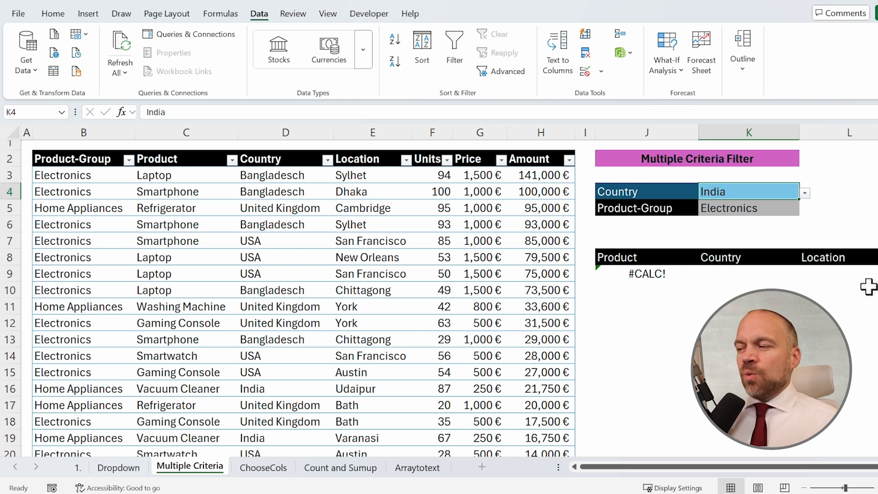
pyautogui.press('Down')
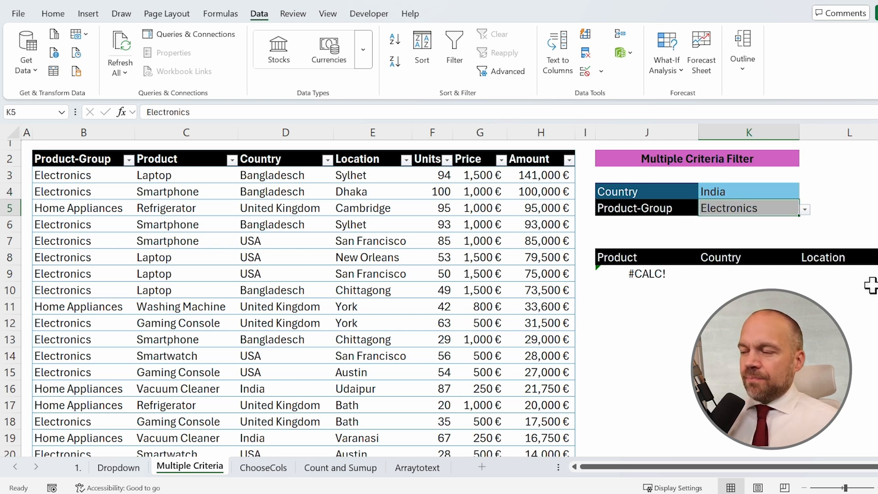
# Replace the * between the two conditions of the J9 FILTER formula with + to apply OR logic
pyautogui.click(661, 274)
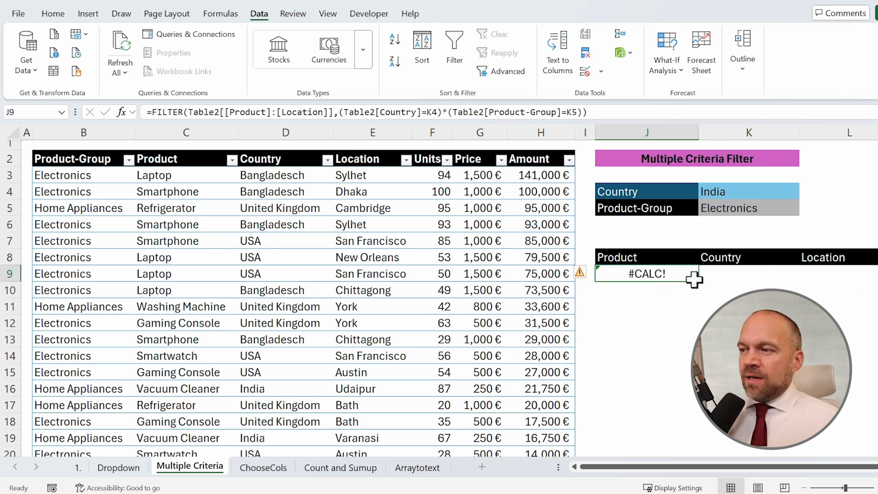
pyautogui.click(443, 112)
pyautogui.press('Delete')
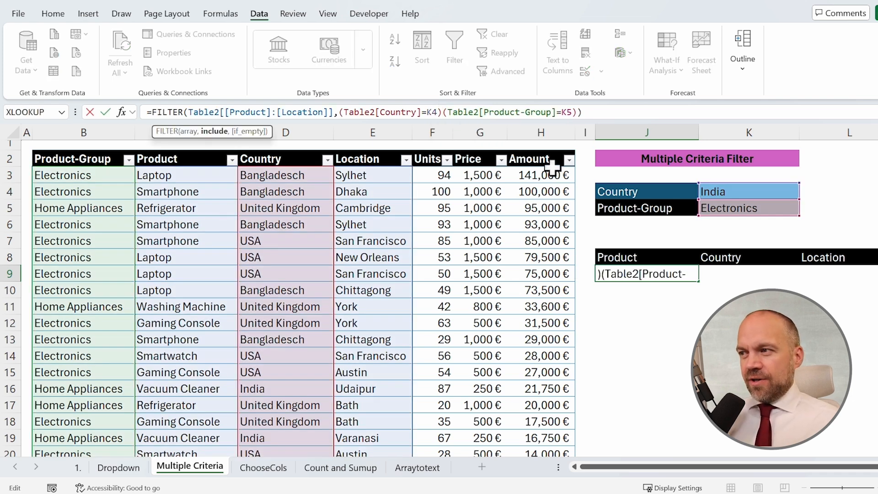
pyautogui.write('+')
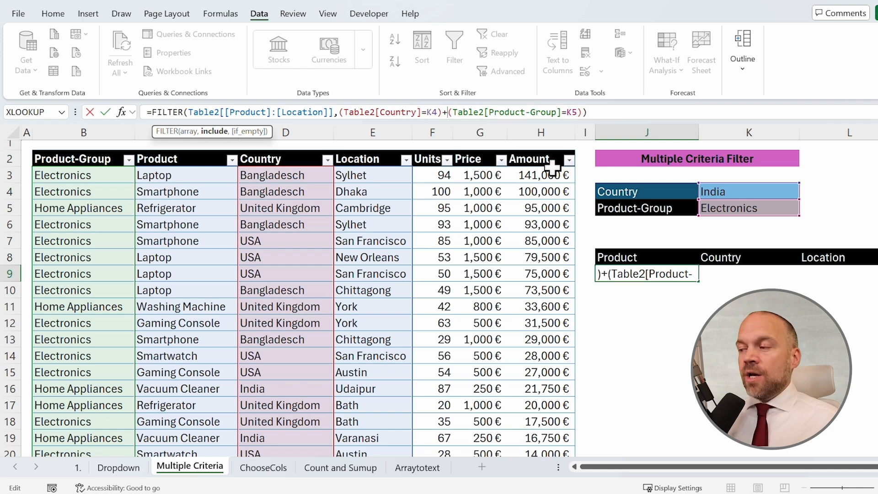
pyautogui.press('Return')
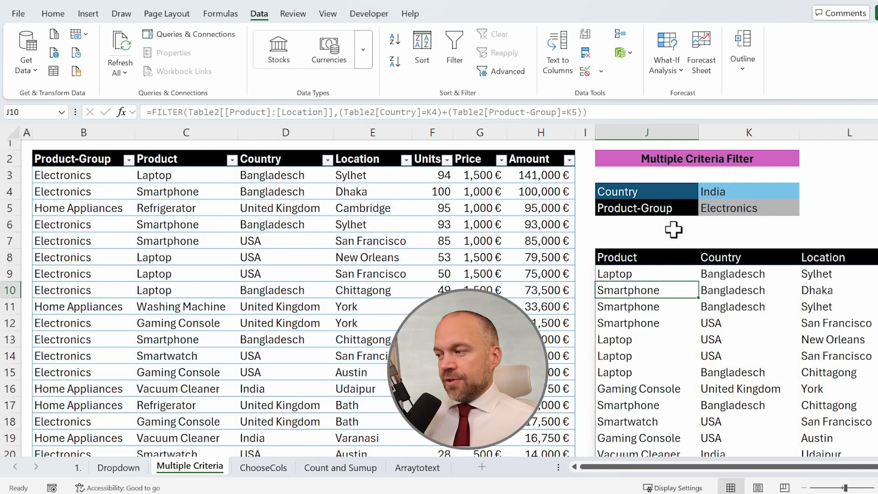
# Review the filtered Product, Country and Location rows for records matching either the country or the product group
pyautogui.moveTo(666, 276); pyautogui.dragTo(799, 306)
pyautogui.scroll(-2, 783, 309)
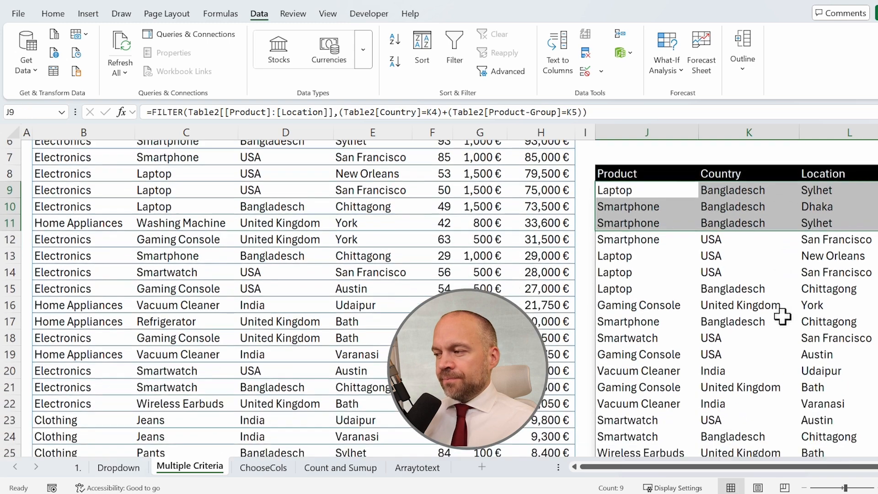
pyautogui.scroll(-1, 780, 311)
pyautogui.moveTo(639, 178); pyautogui.dragTo(836, 193)
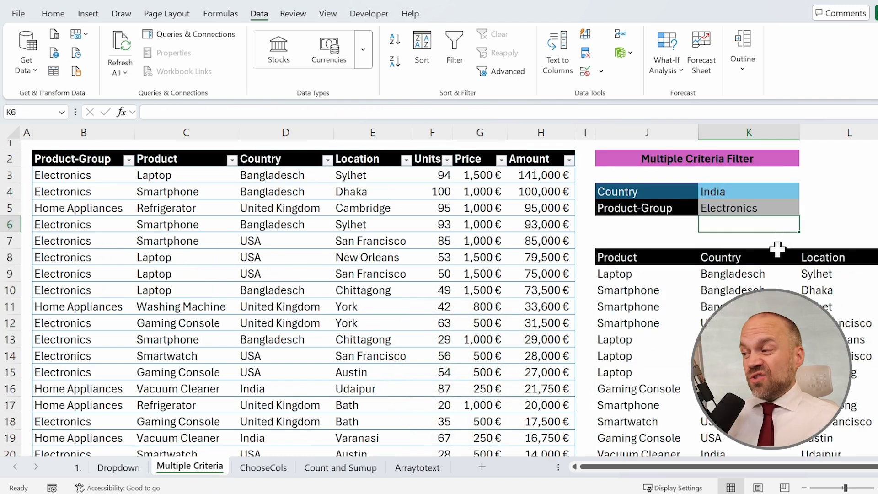
pyautogui.click(737, 261)
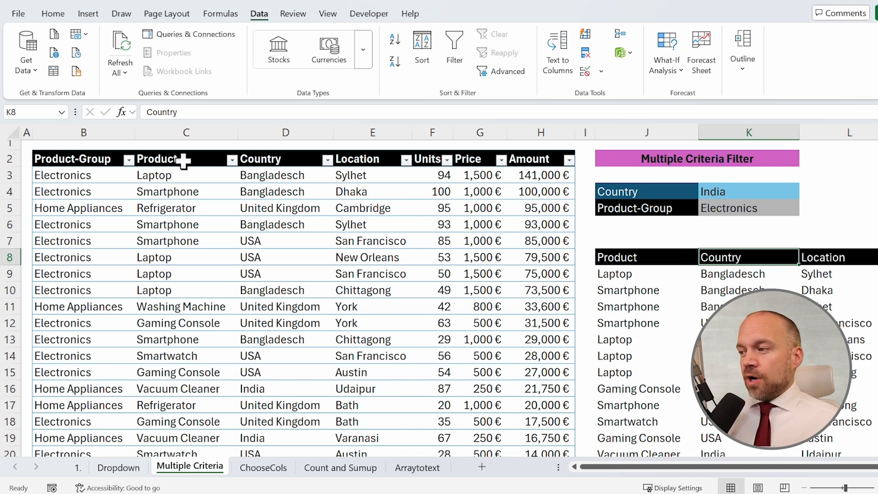
# Open the ChooseCols sheet and choose Dhaka as the location criterion in K4
pyautogui.click(265, 467)
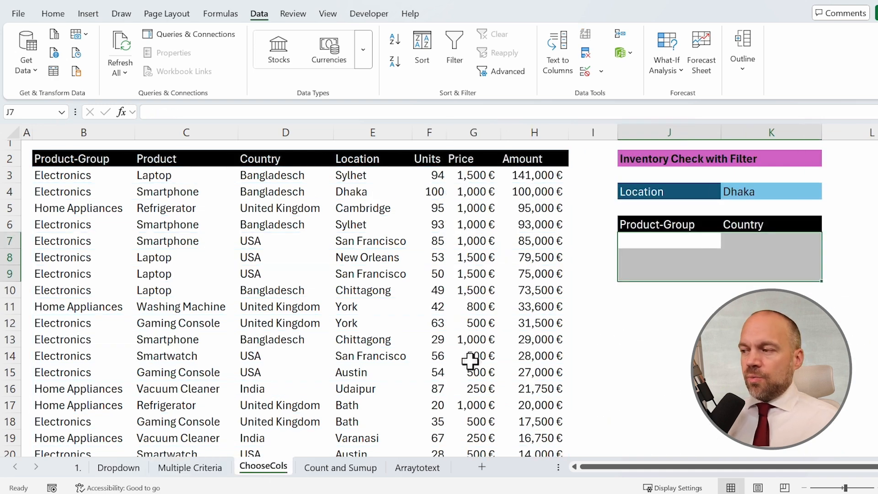
pyautogui.click(647, 327)
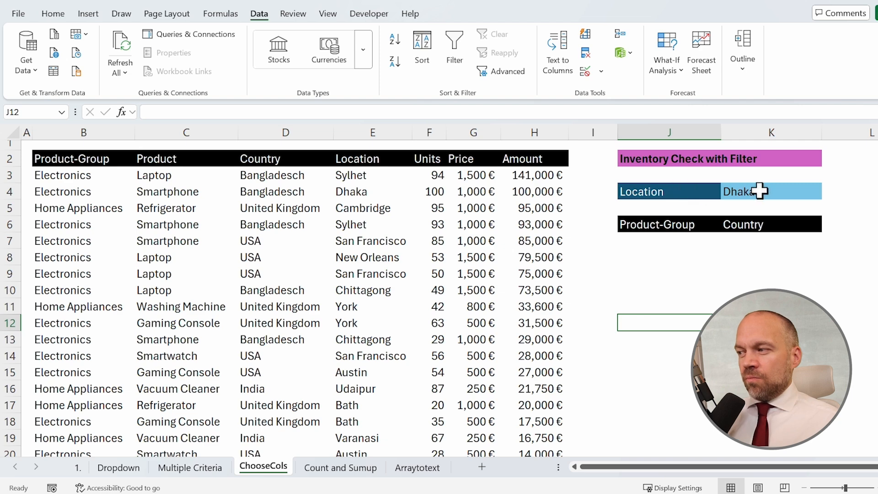
pyautogui.click(761, 191)
pyautogui.click(827, 194)
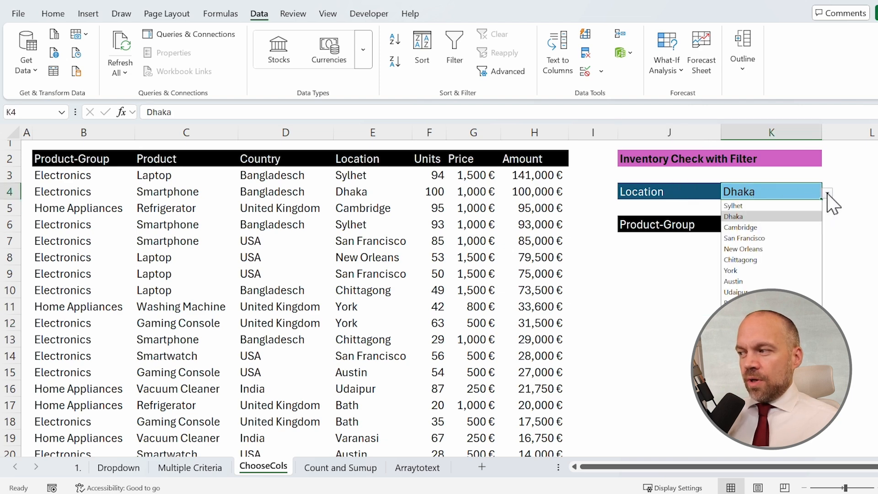
pyautogui.click(783, 217)
# Start a FILTER formula in J7 with a nested CHOOSECOLS function as its array argument
pyautogui.click(652, 240)
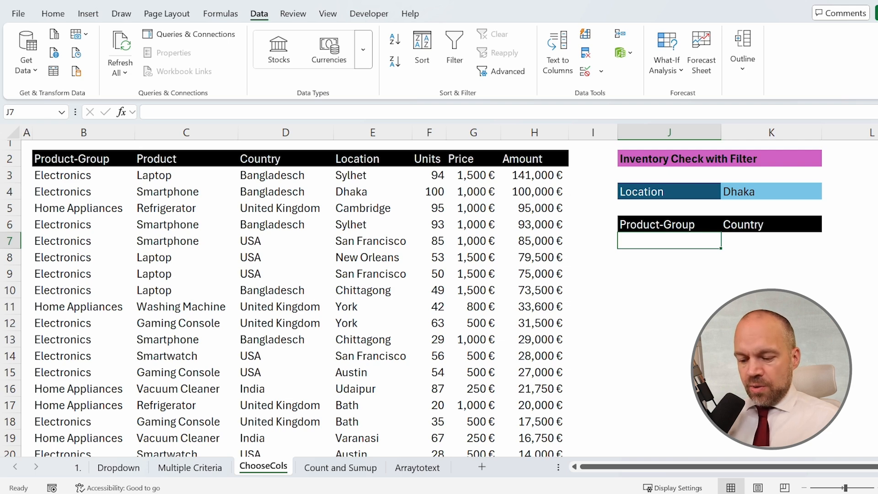
pyautogui.write('=fil')
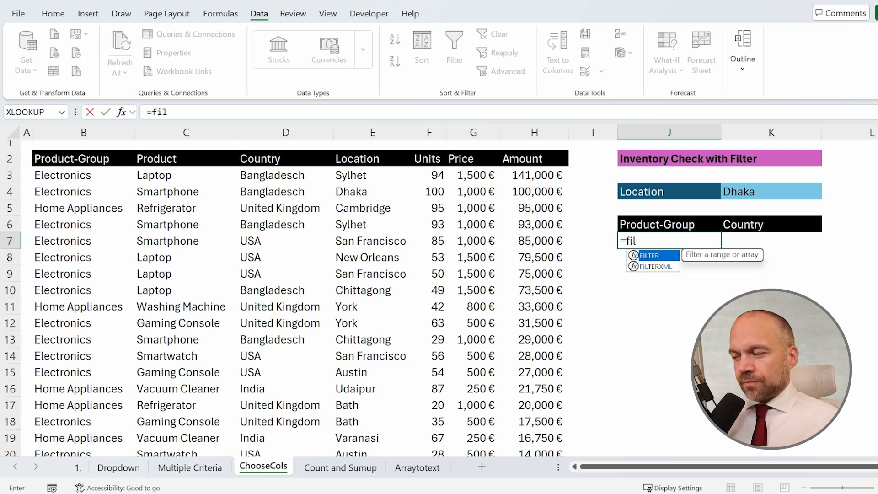
pyautogui.press('Tab')
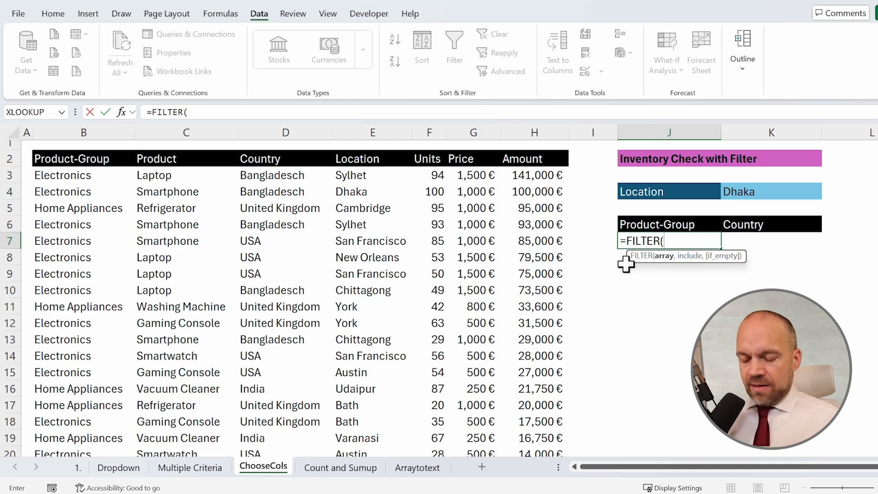
pyautogui.write('choo')
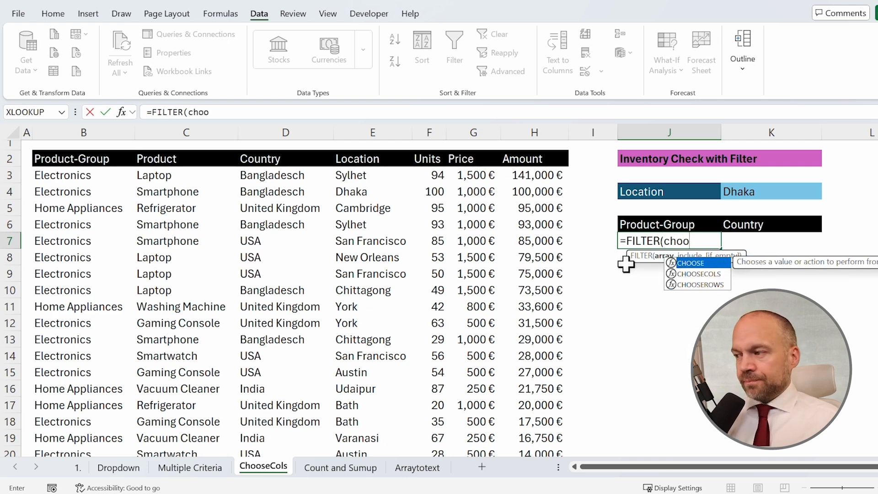
pyautogui.press('Down')
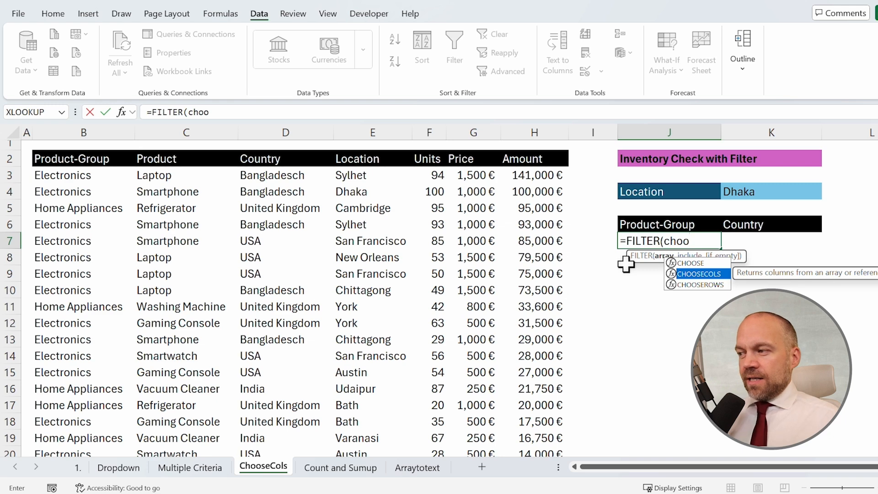
pyautogui.press('Tab')
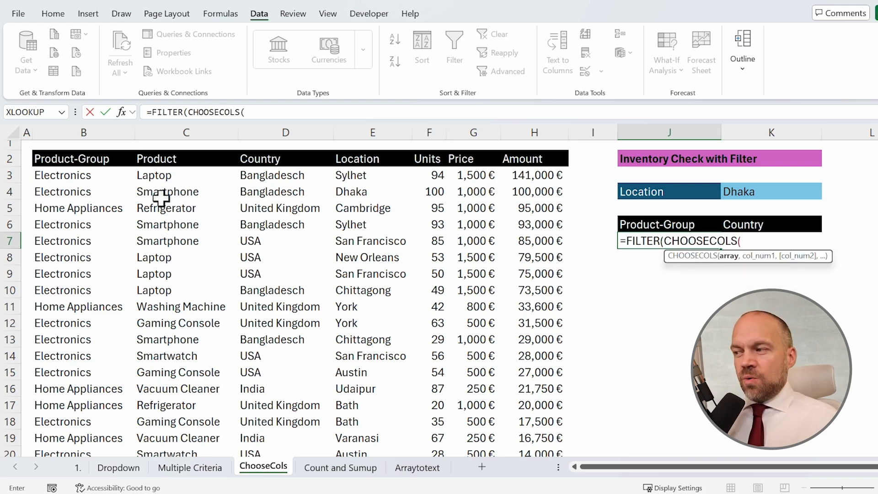
# Complete the CHOOSECOLS part with the range B3:E38 and column numbers 1 and 3
pyautogui.moveTo(76, 174); pyautogui.dragTo(407, 190)
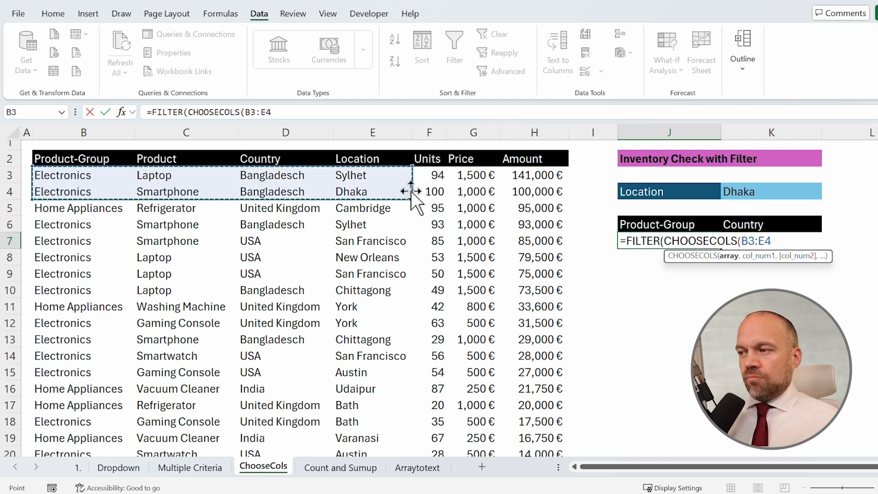
pyautogui.hotkey('ctrl', 'shift', 'Down')
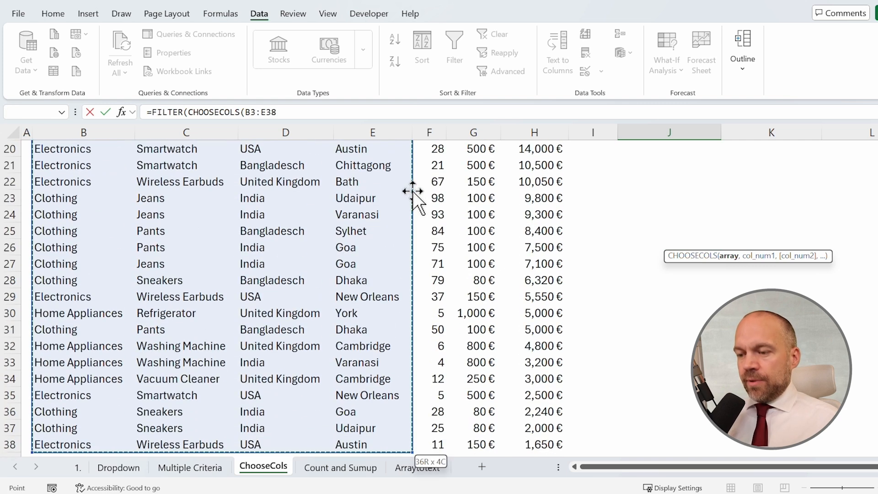
pyautogui.write(',1')
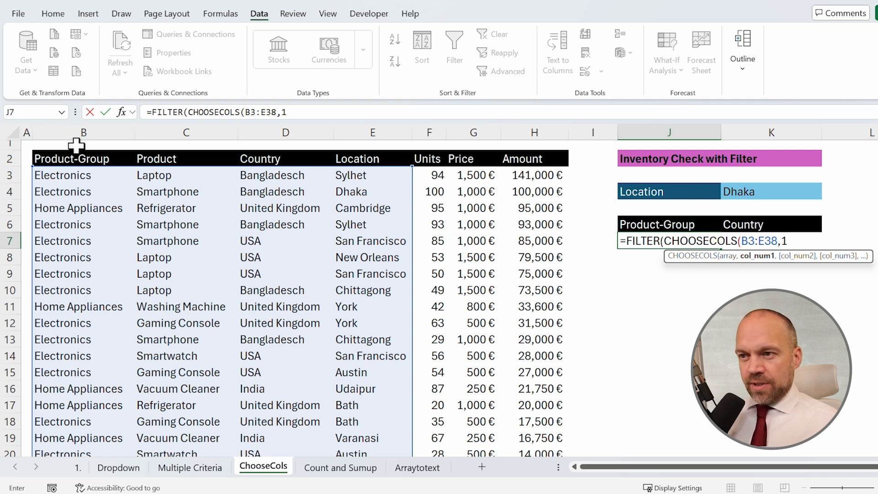
pyautogui.write(',3')
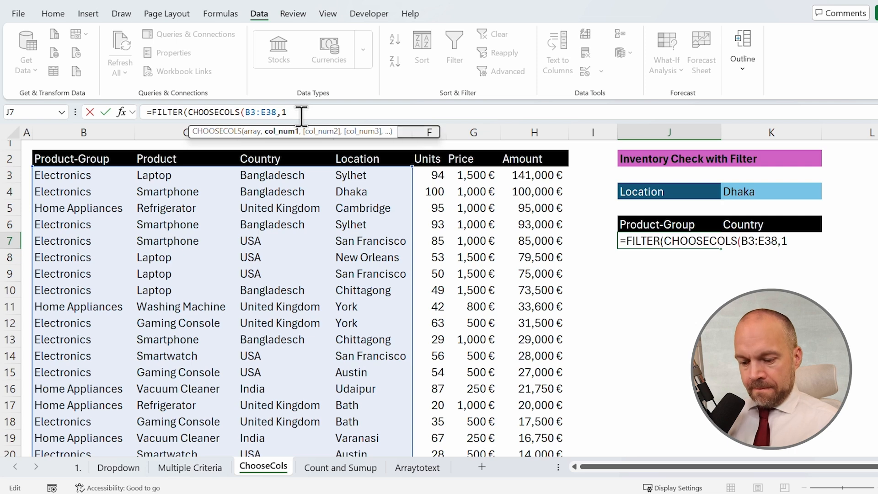
pyautogui.write(')')
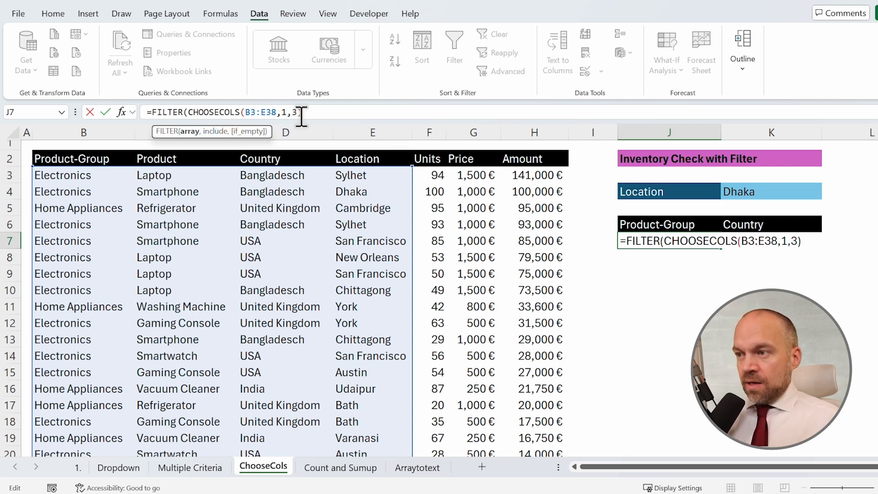
# Add the include condition E3:E38=K4 to the J7 FILTER formula and enter it with its closing parenthesis
pyautogui.write(',')
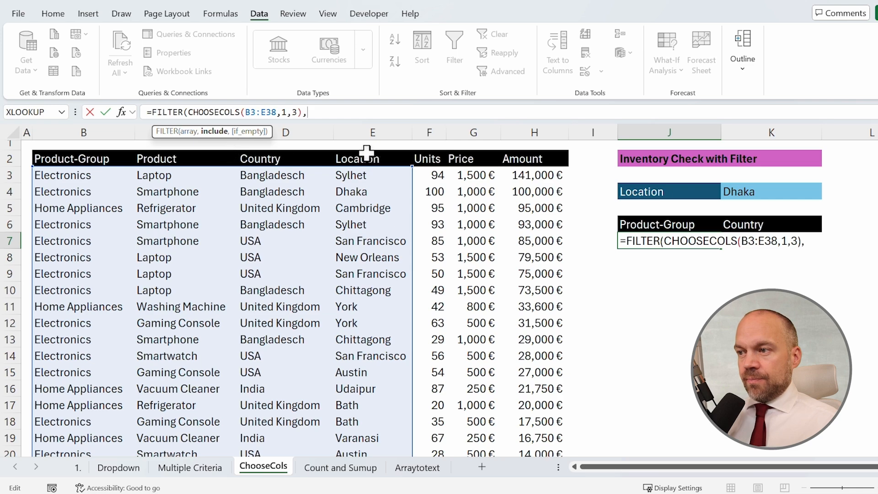
pyautogui.click(373, 175)
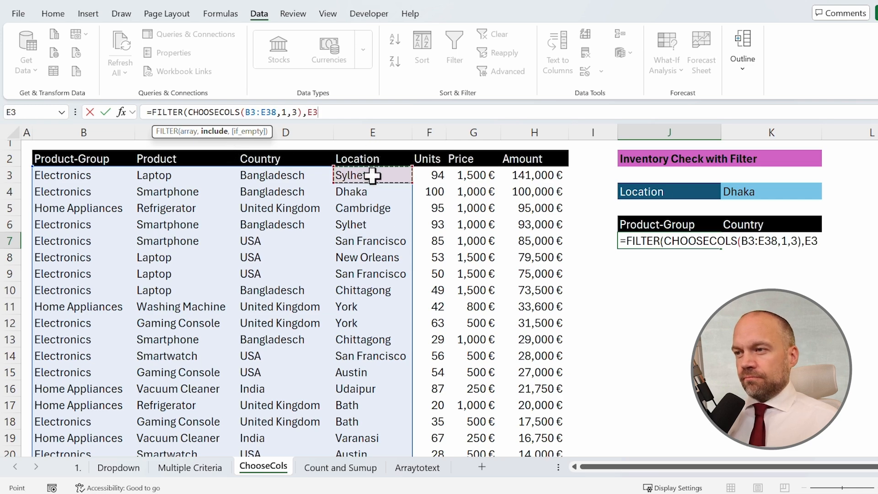
pyautogui.hotkey('ctrl', 'shift', 'Down')
pyautogui.write('=')
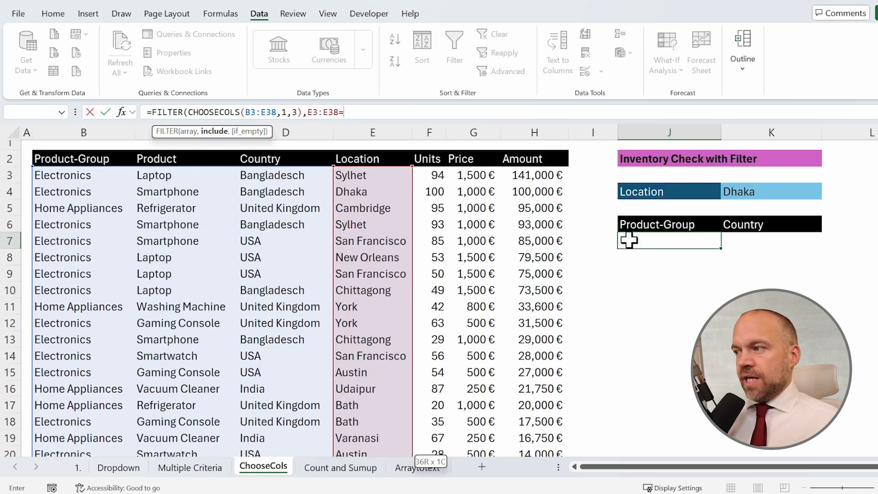
pyautogui.click(723, 191)
pyautogui.press('Return')
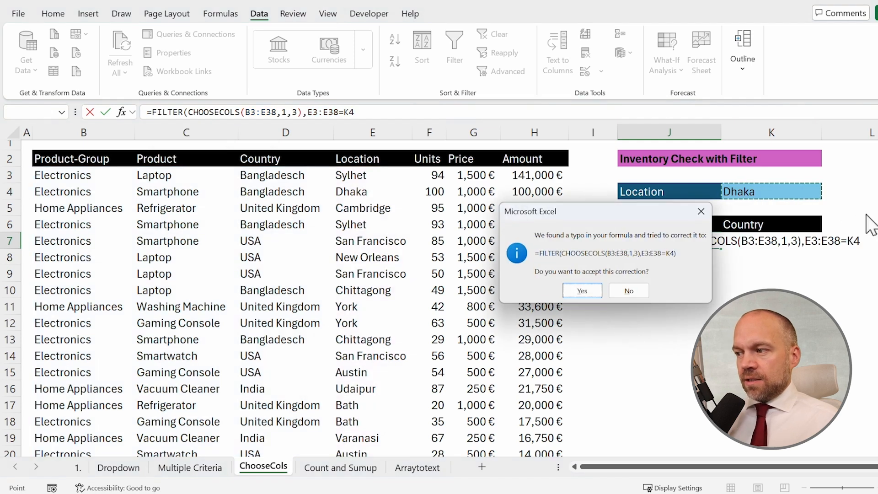
pyautogui.press('Return')
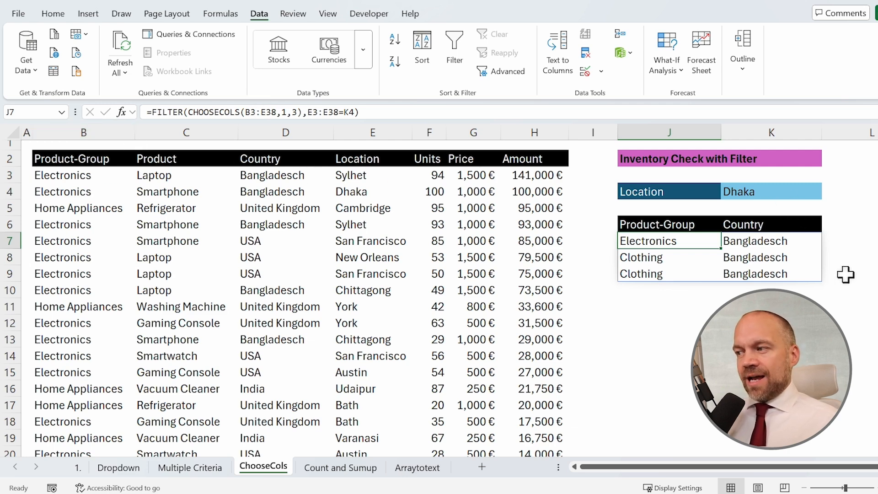
# Reverse the CHOOSECOLS column order in the J7 formula to 3,1
pyautogui.click(288, 112)
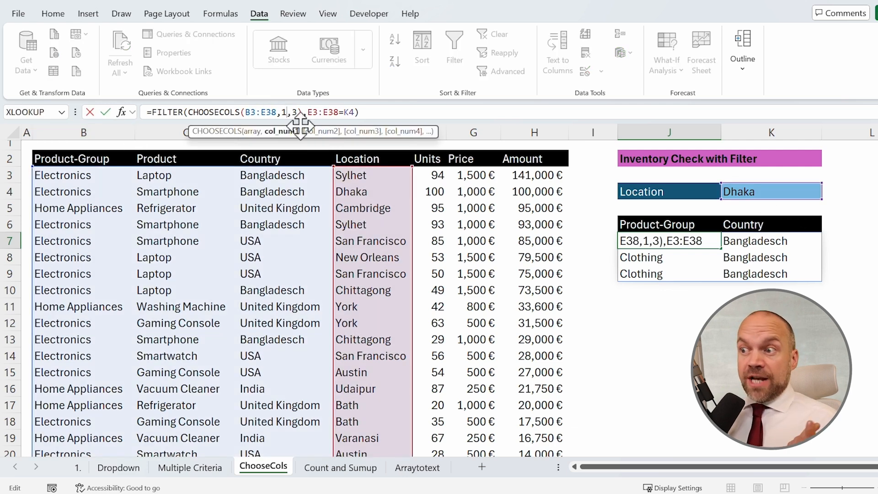
pyautogui.press('BackSpace')
pyautogui.write('3')
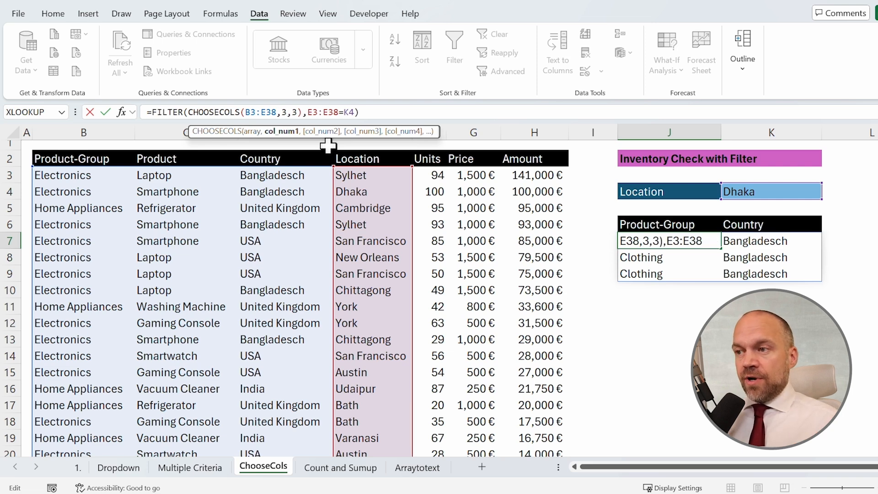
pyautogui.press('Right')
pyautogui.press('Right')
pyautogui.press('Return')
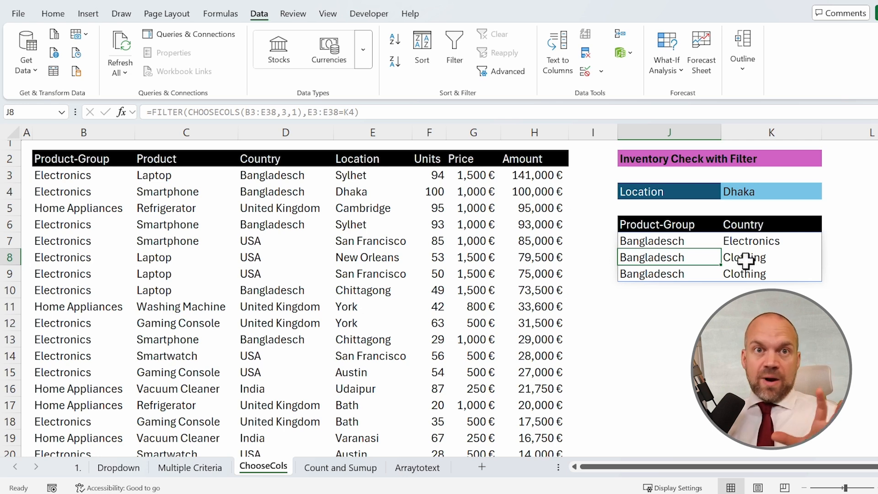
# Open the Count and Sumup sheet at its Calculation with Filter area
pyautogui.click(340, 467)
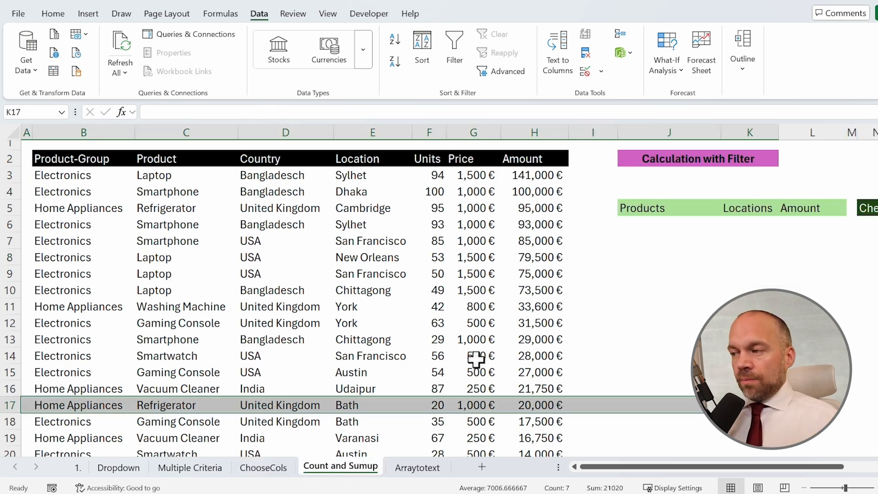
pyautogui.moveTo(533, 323); pyautogui.dragTo(861, 306)
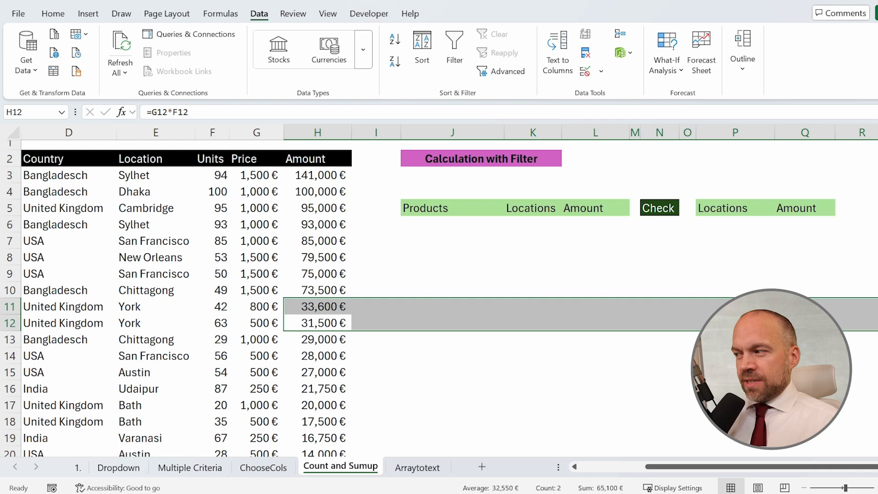
pyautogui.click(586, 254)
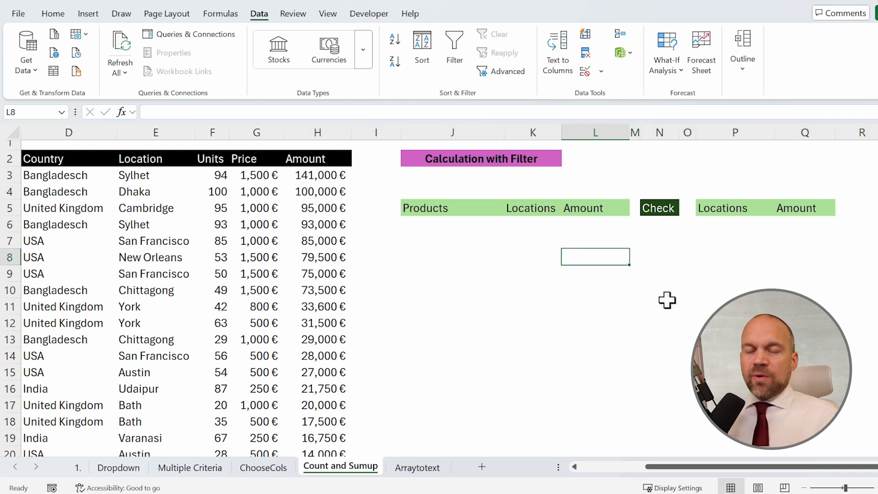
# Start a SORT formula with a nested UNIQUE function in J6 under the Products header
pyautogui.click(427, 223)
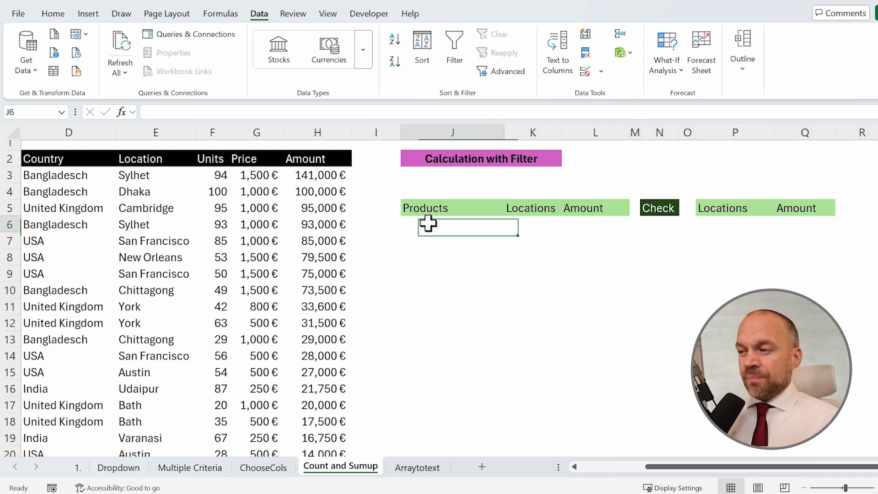
pyautogui.write('=')
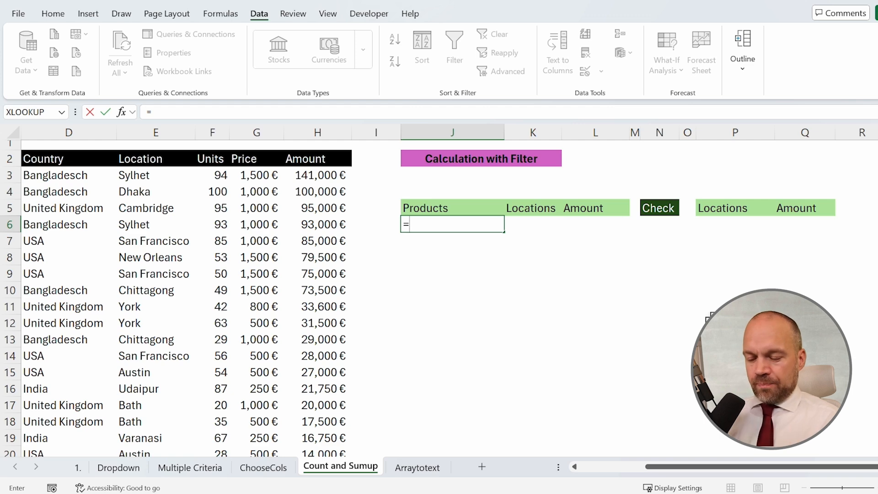
pyautogui.write('sort8')
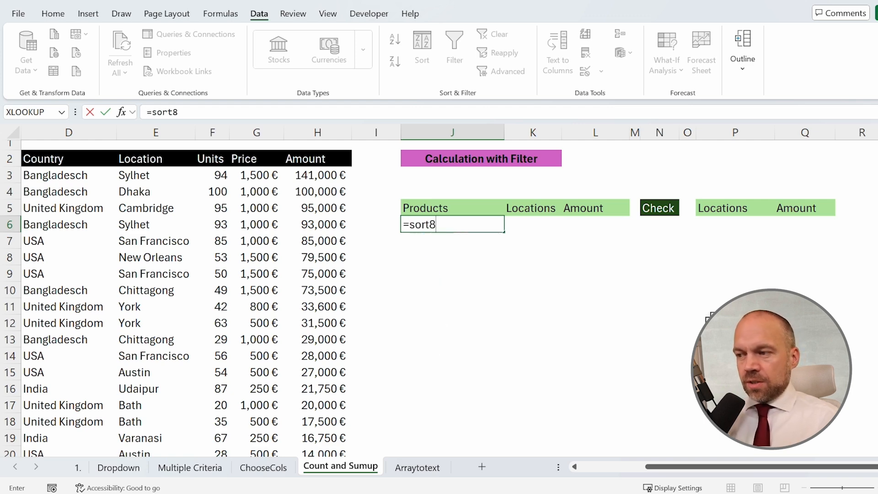
pyautogui.press('BackSpace')
pyautogui.write('(')
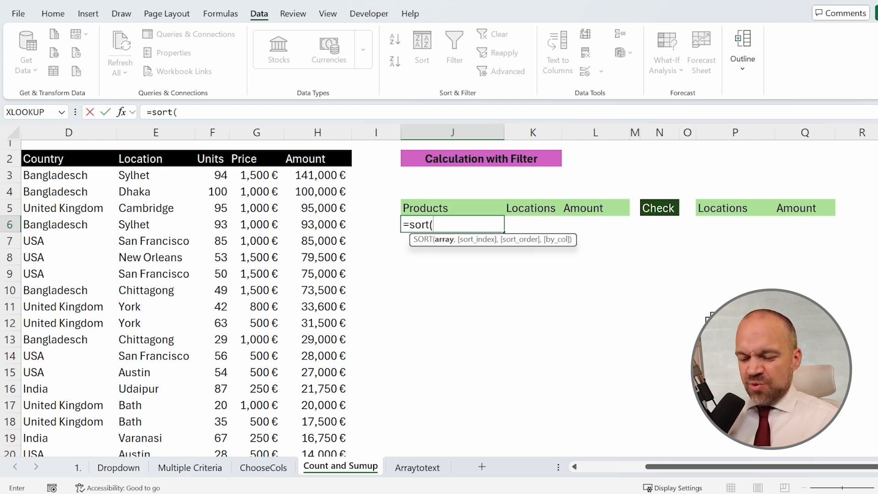
pyautogui.write('uni')
pyautogui.press('Down')
pyautogui.press('Down')
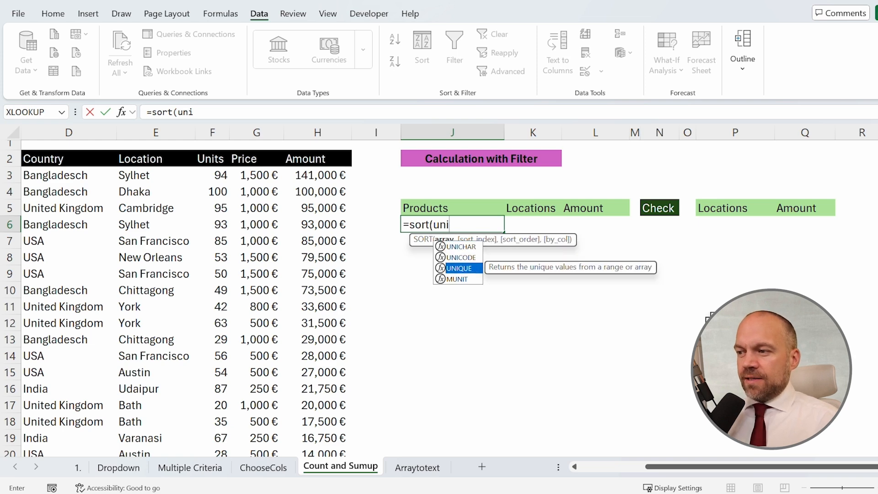
pyautogui.press('Tab')
# Use the Product column range C3:C38 as the UNIQUE array and enter the J6 formula
pyautogui.moveTo(540, 306); pyautogui.dragTo(25, 326)
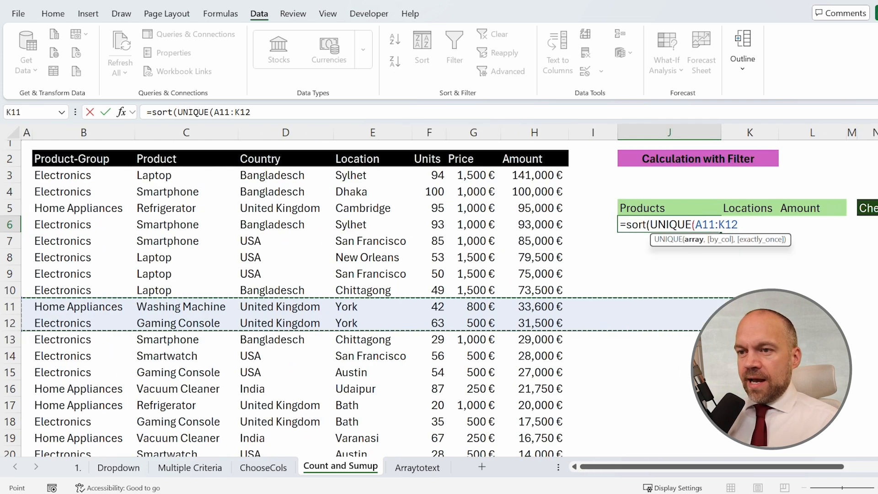
pyautogui.click(65, 183)
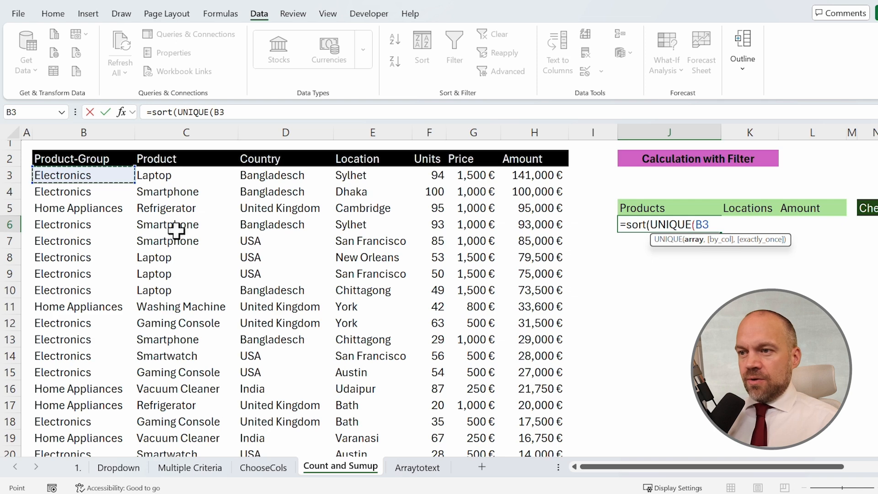
pyautogui.press('Right')
pyautogui.hotkey('ctrl', 'shift', 'Down')
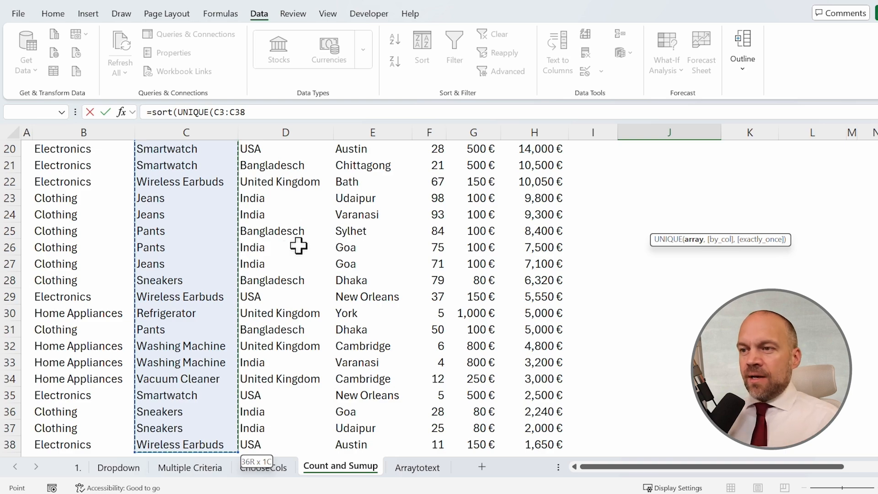
pyautogui.press('Return')
pyautogui.press('Return')
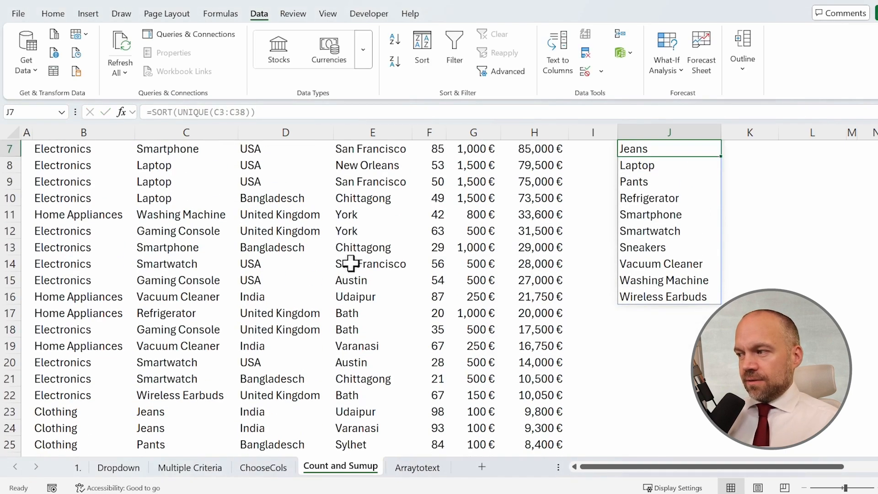
# Review the sorted unique product list spilled in J6:J16
pyautogui.scroll(2, 350, 263)
pyautogui.click(730, 303)
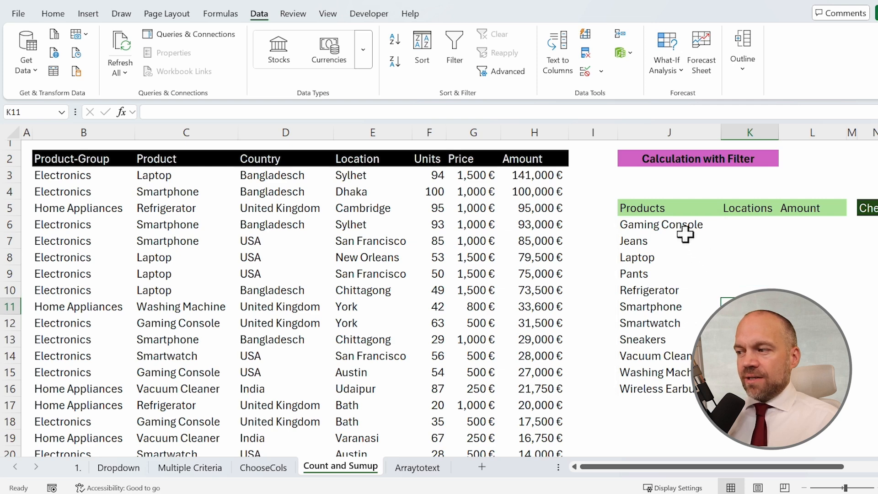
pyautogui.moveTo(666, 223); pyautogui.dragTo(669, 407)
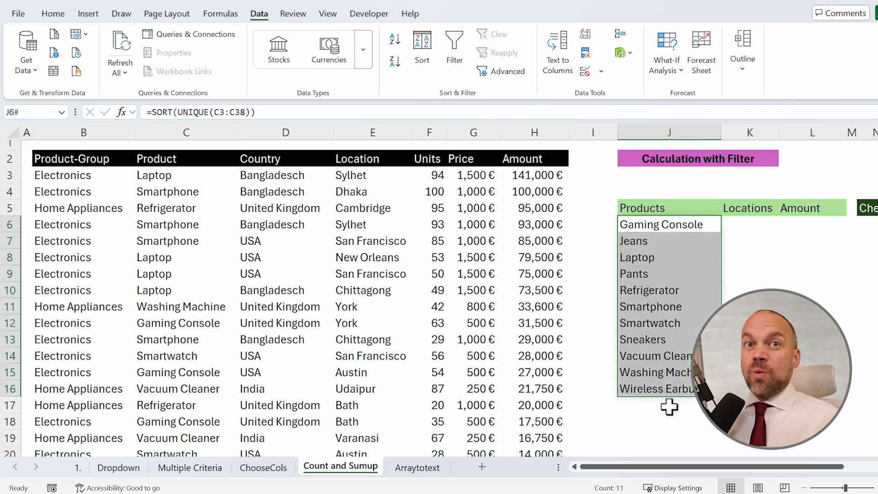
pyautogui.click(669, 421)
pyautogui.click(669, 227)
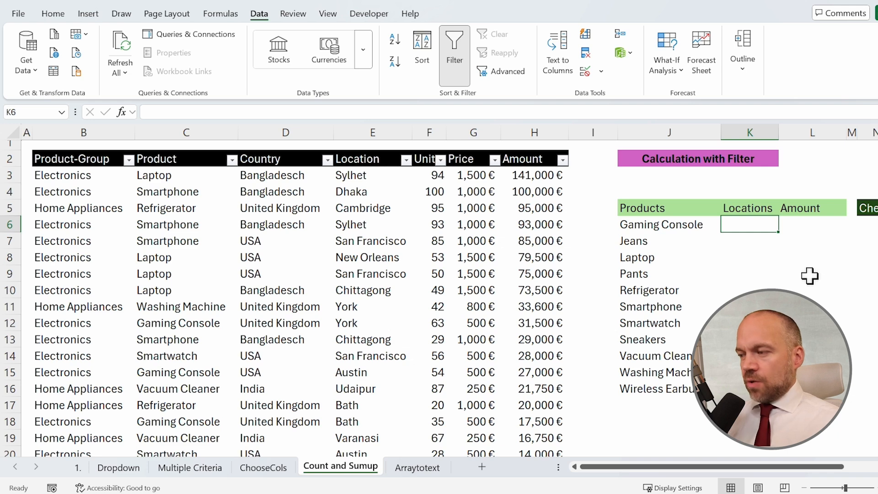
# Start a ROWS formula with a nested FILTER in K6, using the Location range E3:E38 as its array
pyautogui.write('=rows(')
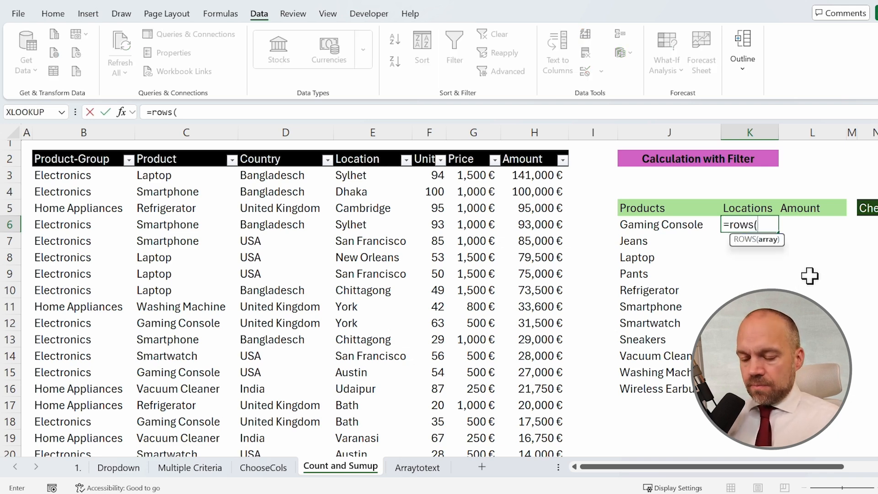
pyautogui.write('fil')
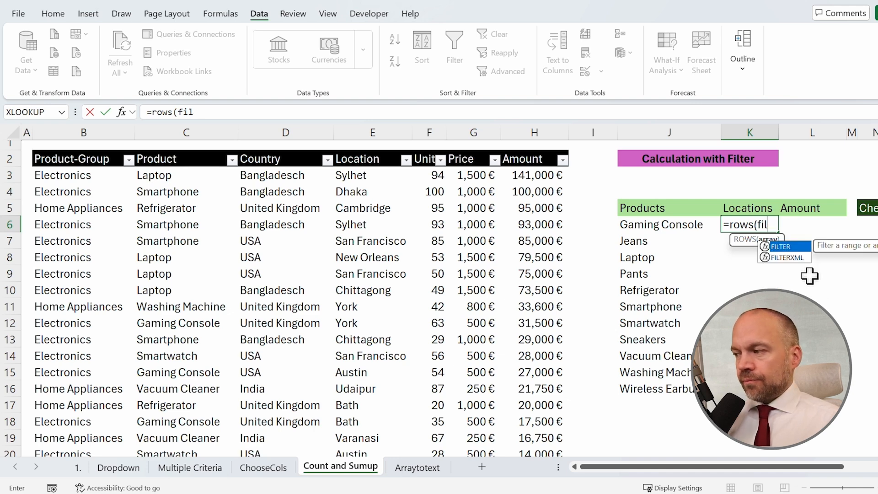
pyautogui.press('Tab')
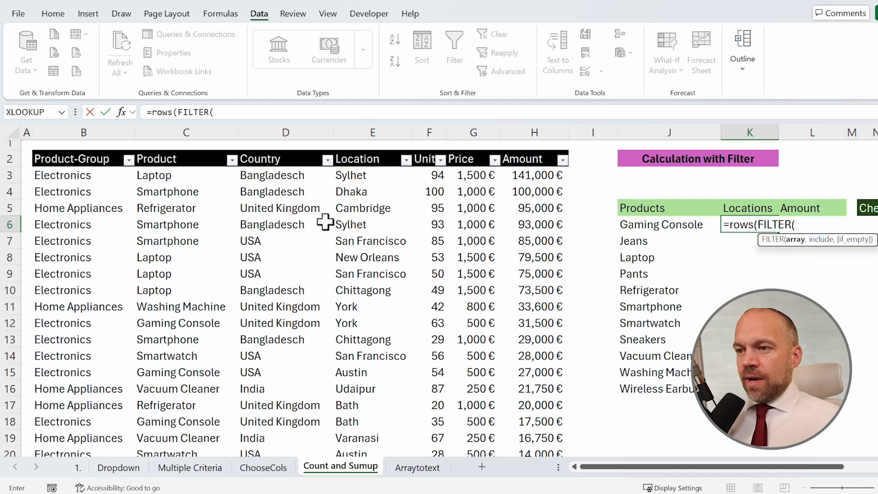
pyautogui.click(353, 178)
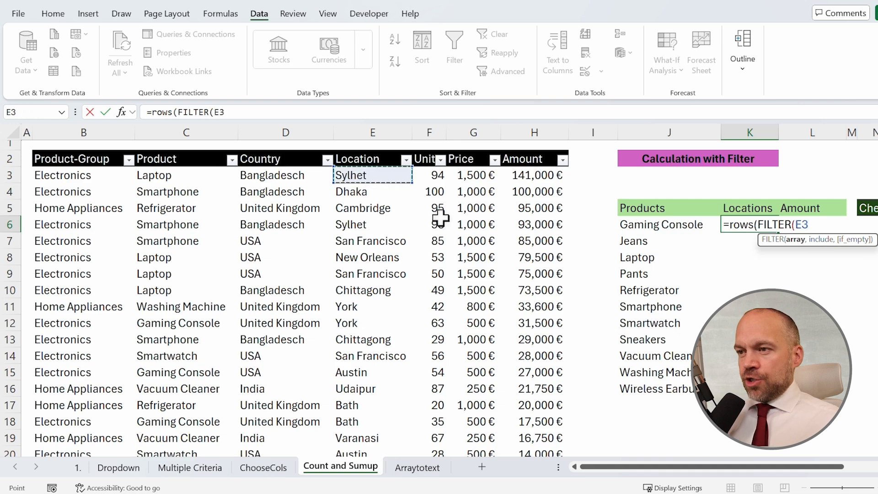
pyautogui.hotkey('ctrl', 'shift', 'Down')
pyautogui.scroll(6, 440, 219)
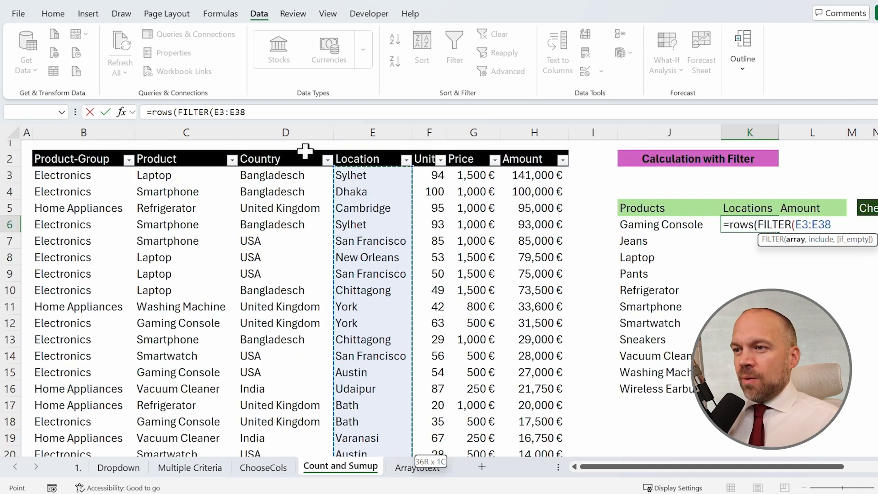
# Make the array reference absolute as $E$3:$E$38 and continue to the FILTER's include argument
pyautogui.click(218, 114)
pyautogui.press('F4')
pyautogui.click(252, 113)
pyautogui.press('F4')
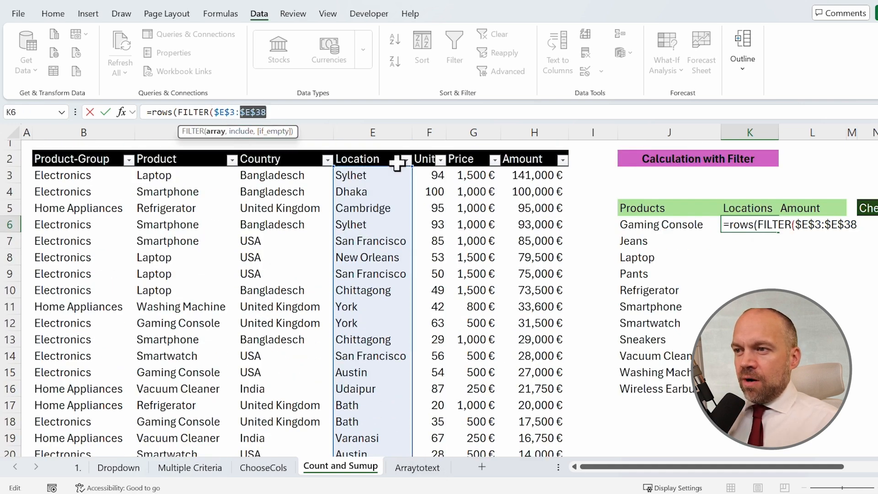
pyautogui.click(306, 111)
pyautogui.write(',')
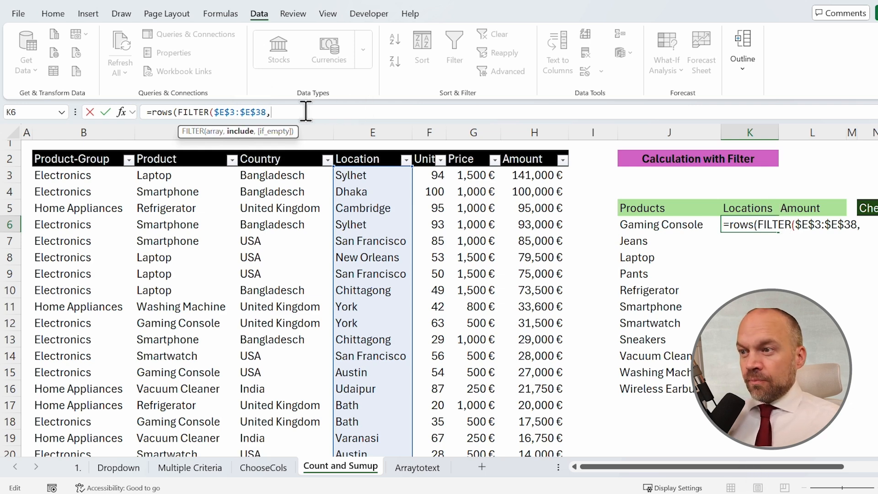
# Set the include condition to $C$3:$C$38=J6 and enter the location count formula in K6
pyautogui.click(160, 174)
pyautogui.hotkey('ctrl', 'shift', 'Down')
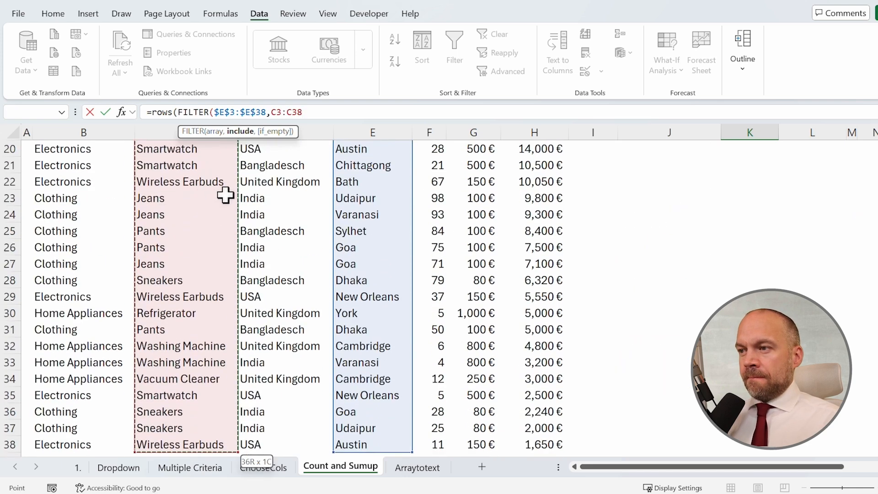
pyautogui.press('F4')
pyautogui.write('=')
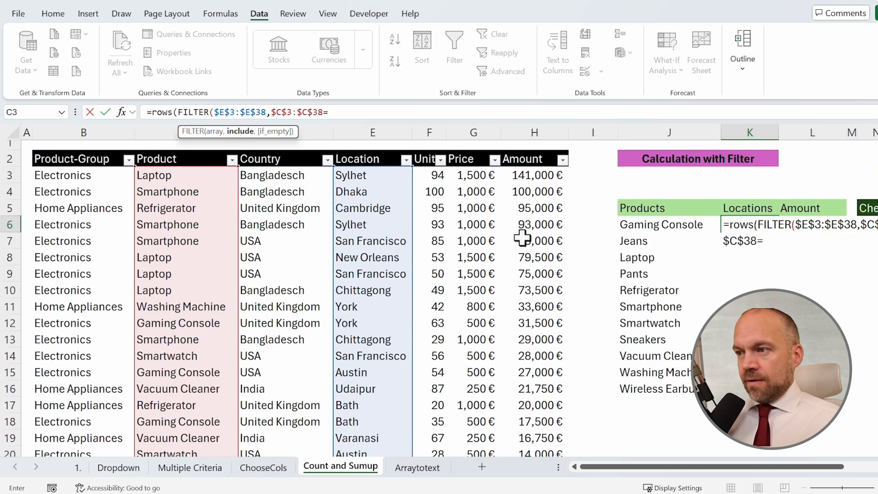
pyautogui.click(677, 223)
pyautogui.press('Return')
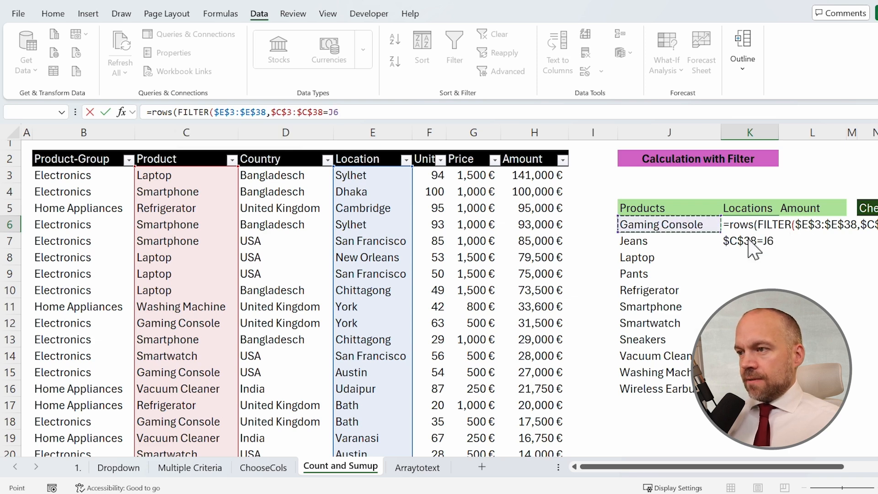
pyautogui.press('Return')
pyautogui.click(747, 227)
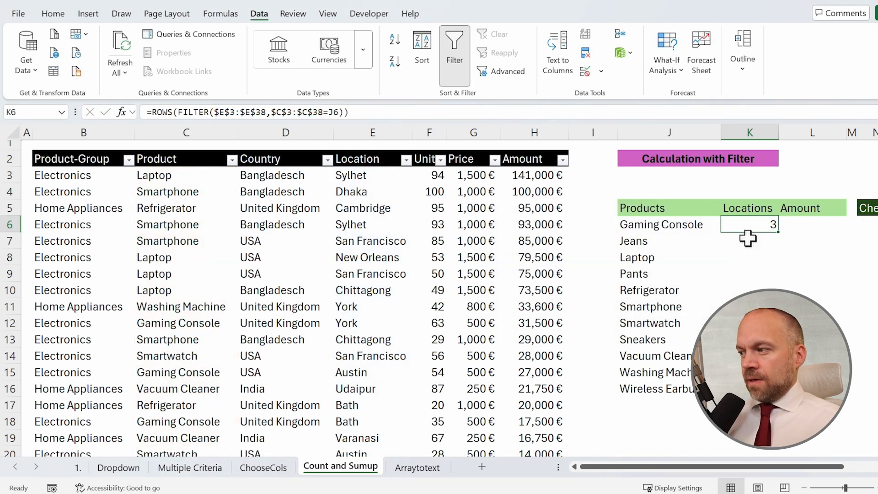
# Fill the K6 location count formula down to K16 and inspect the formula in the last row
pyautogui.doubleClick(778, 232)
pyautogui.click(750, 389)
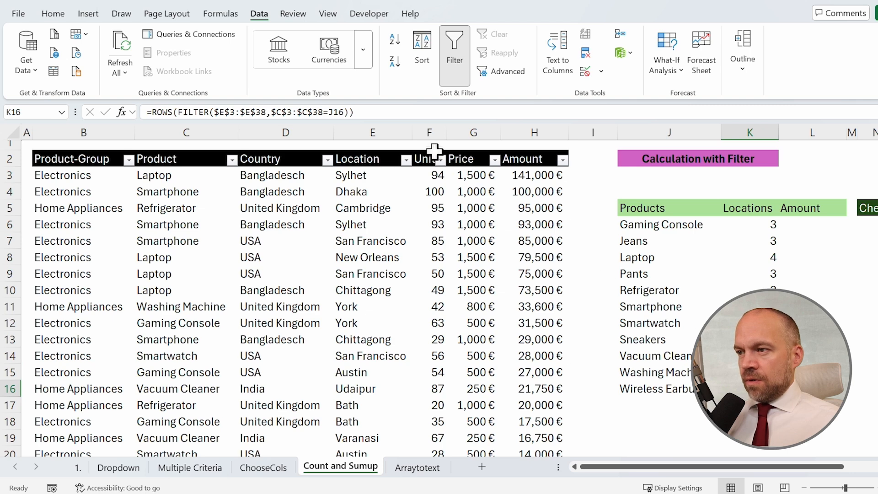
pyautogui.click(394, 117)
pyautogui.press('Return')
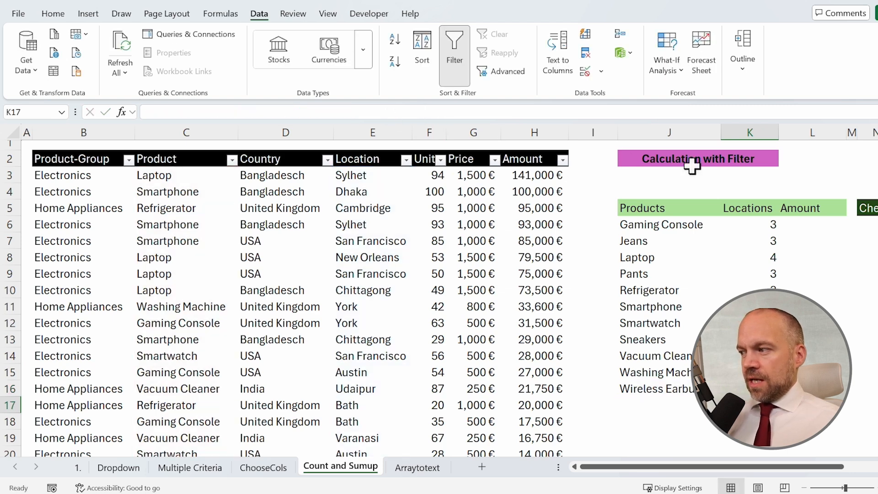
# Start a SUM formula with a nested FILTER function in L6 under the Amount header
pyautogui.click(813, 221)
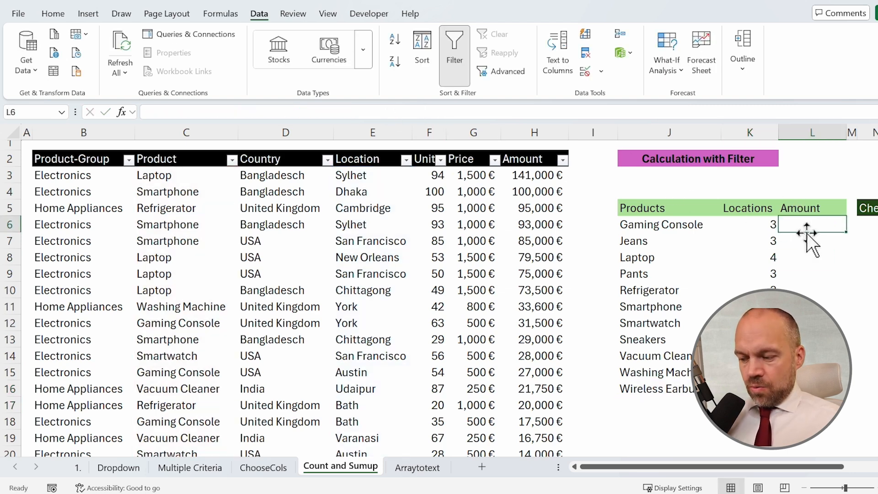
pyautogui.press('Left')
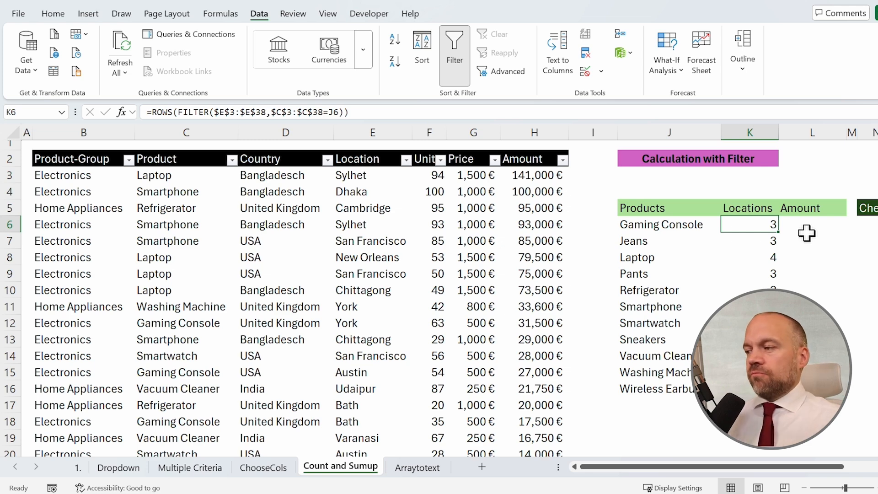
pyautogui.click(834, 224)
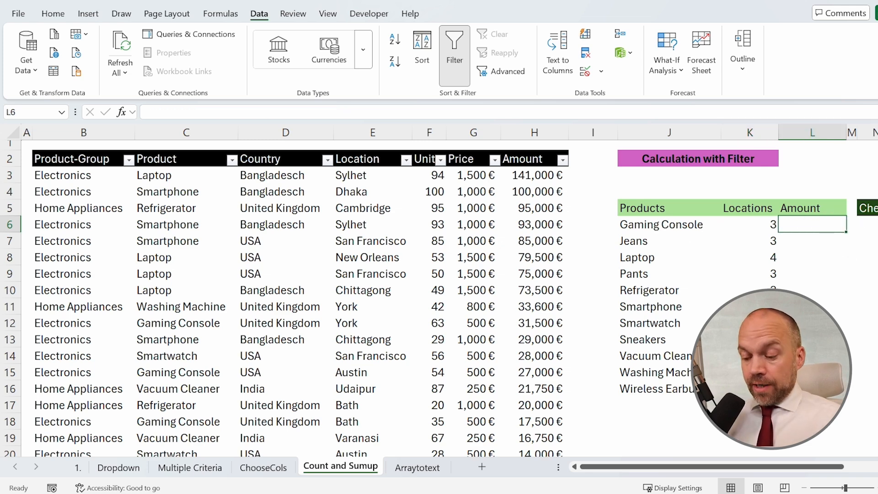
pyautogui.write('=sum(')
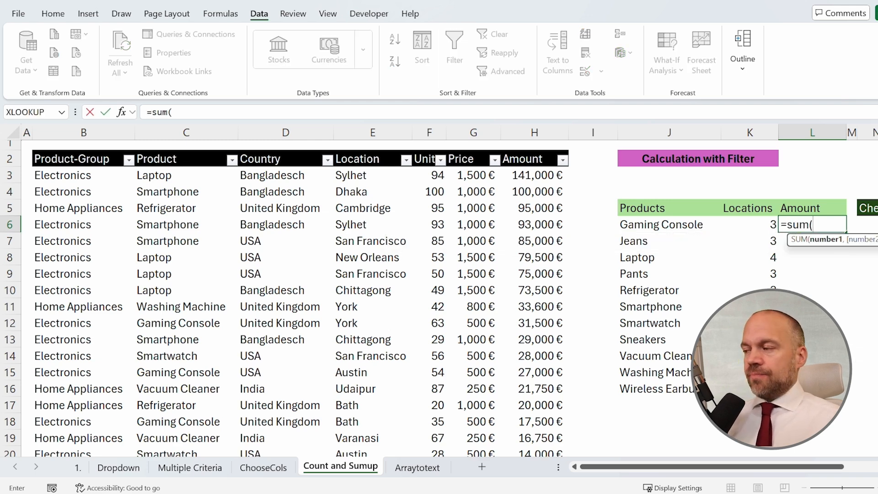
pyautogui.write('fil')
pyautogui.press('Tab')
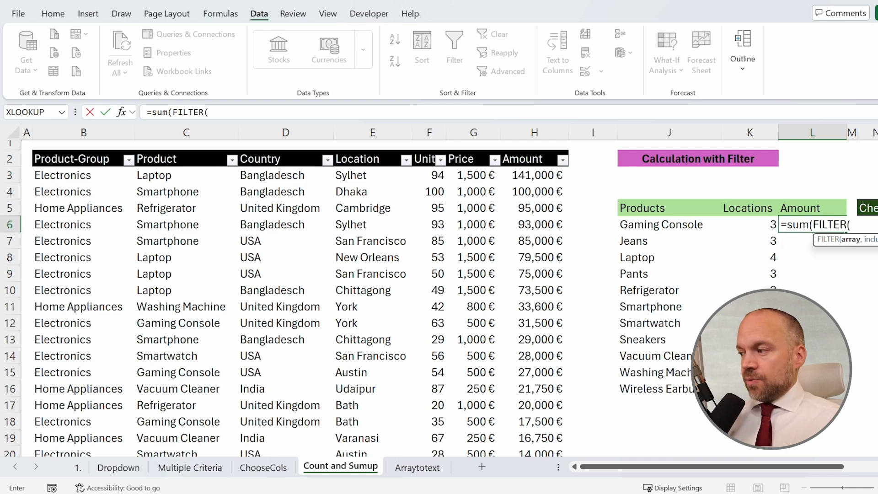
# Use the absolute Amount column range $H$3:$H$38 as the FILTER array in the L6 formula
pyautogui.click(526, 180)
pyautogui.hotkey('ctrl', 'shift', 'Down')
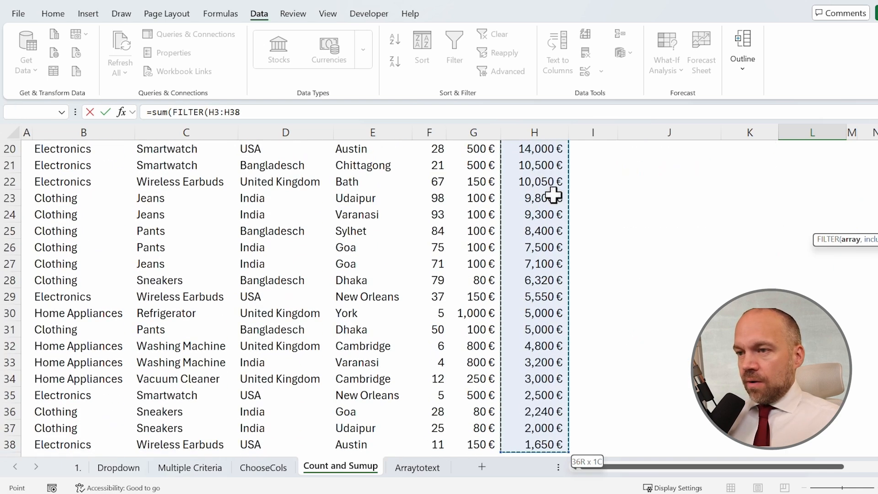
pyautogui.press('F4')
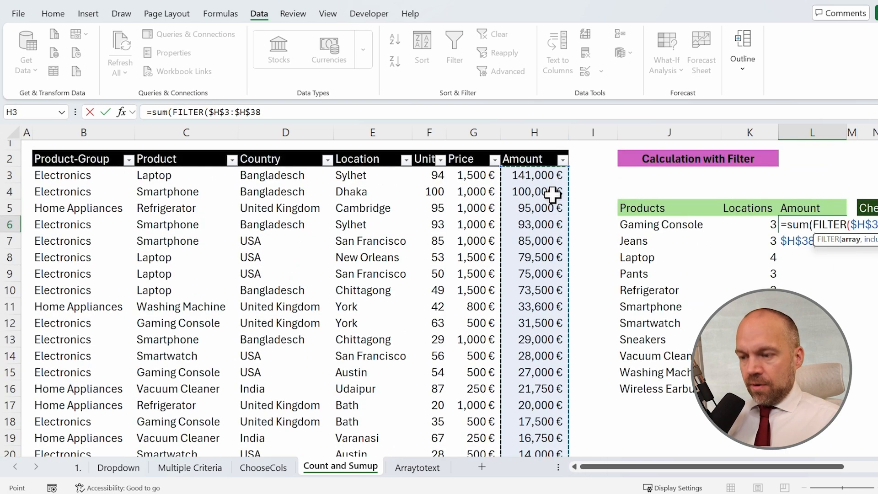
pyautogui.write(';')
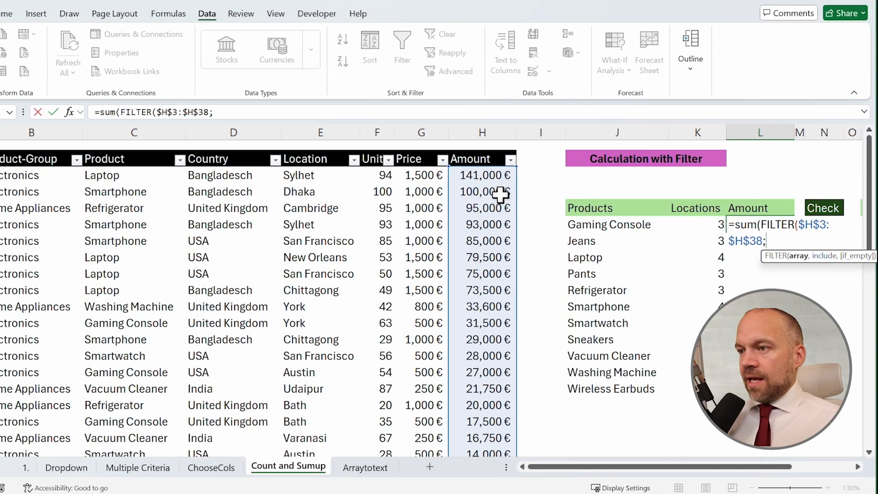
pyautogui.press('BackSpace')
pyautogui.write(',')
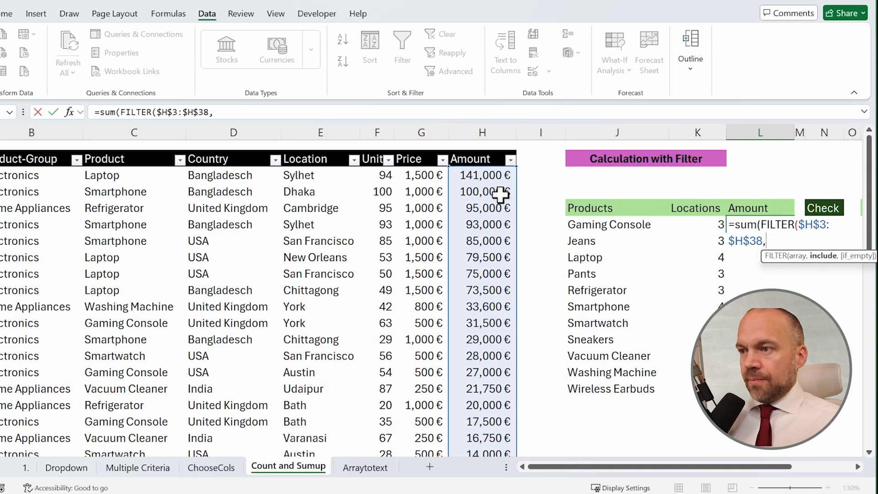
# Set the include condition to $C$3:$C$38=J6, enter the L6 formula and accept the closing parenthesis correction
pyautogui.click(120, 174)
pyautogui.hotkey('ctrl', 'shift', 'Down')
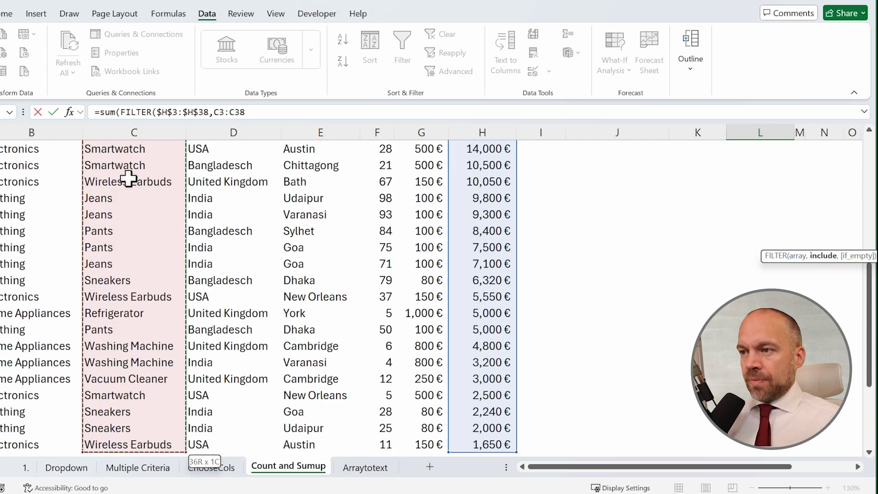
pyautogui.scroll(6, 128, 178)
pyautogui.press('F4')
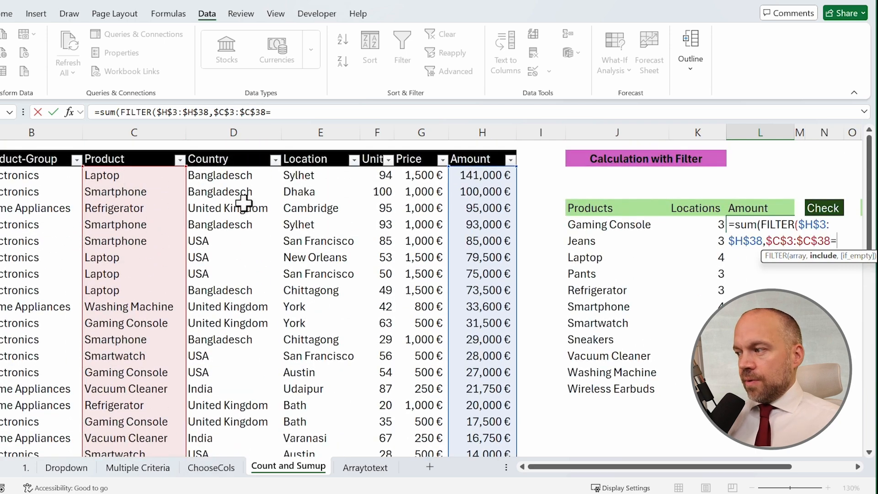
pyautogui.write('=')
pyautogui.click(590, 224)
pyautogui.press('Return')
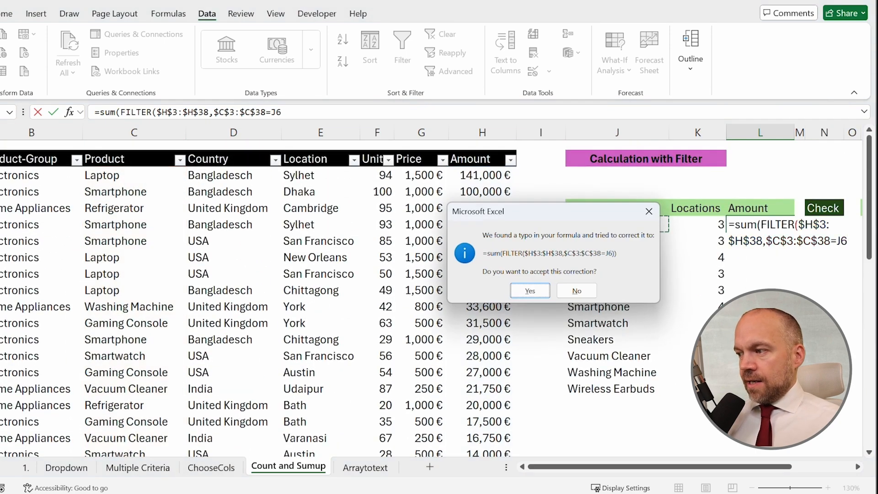
pyautogui.press('Return')
# Fill the L6 SUM formula down to L16 for all listed products
pyautogui.doubleClick(796, 234)
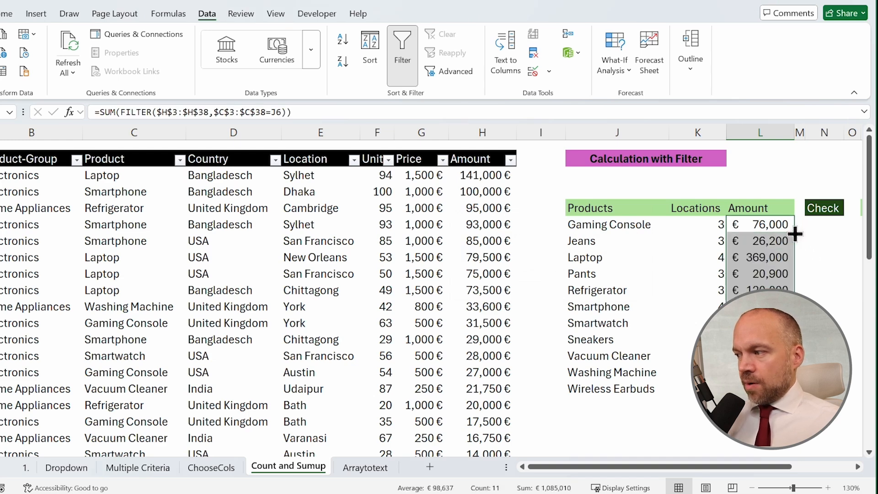
pyautogui.moveTo(770, 261); pyautogui.dragTo(610, 367)
pyautogui.click(643, 433)
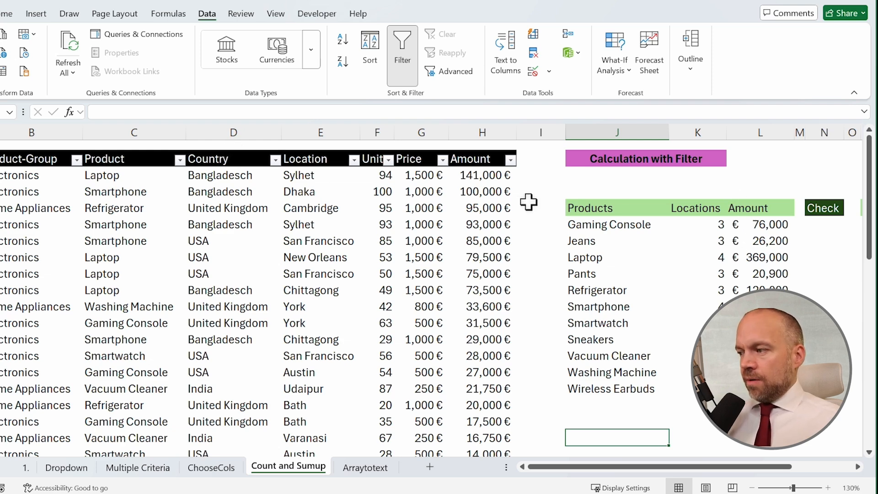
pyautogui.moveTo(769, 288); pyautogui.dragTo(562, 301)
pyautogui.click(247, 223)
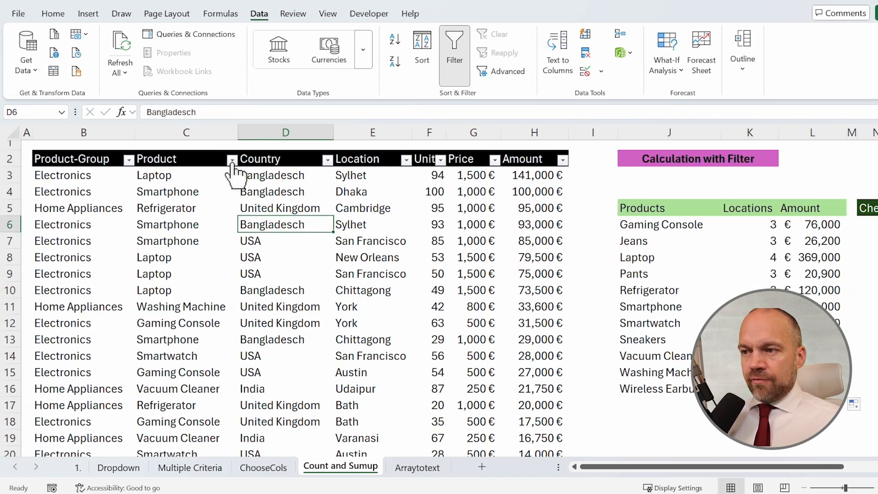
# Filter the Product column to Smartphone and select its visible Amount values to check their sum
pyautogui.click(190, 160)
pyautogui.click(110, 307)
pyautogui.click(113, 380)
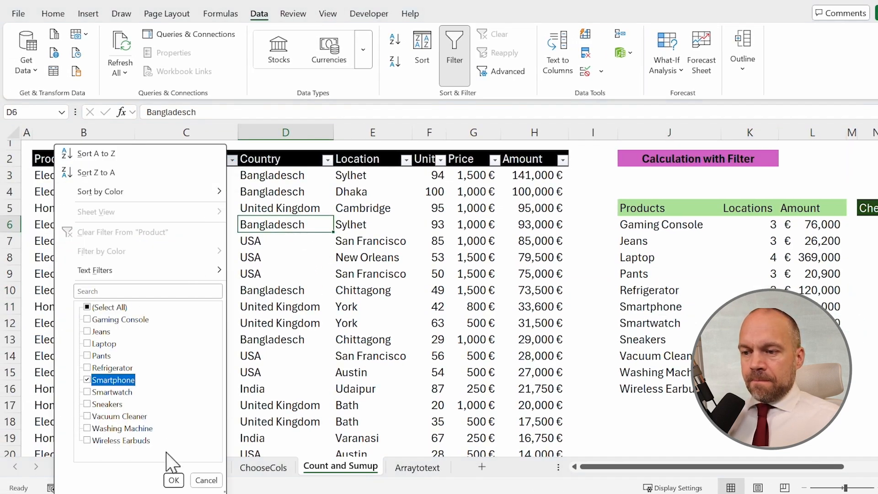
pyautogui.click(174, 480)
pyautogui.moveTo(534, 175); pyautogui.dragTo(535, 225)
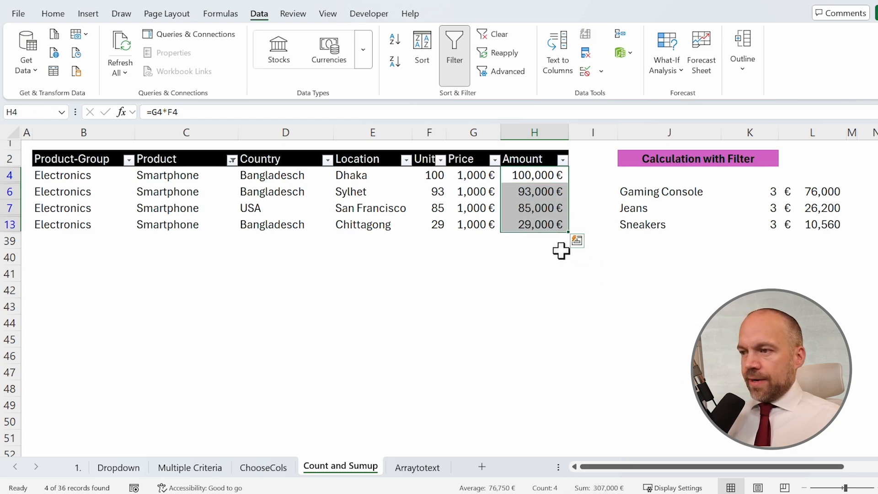
# Restore all products in the Product column filter
pyautogui.click(232, 159)
pyautogui.click(98, 306)
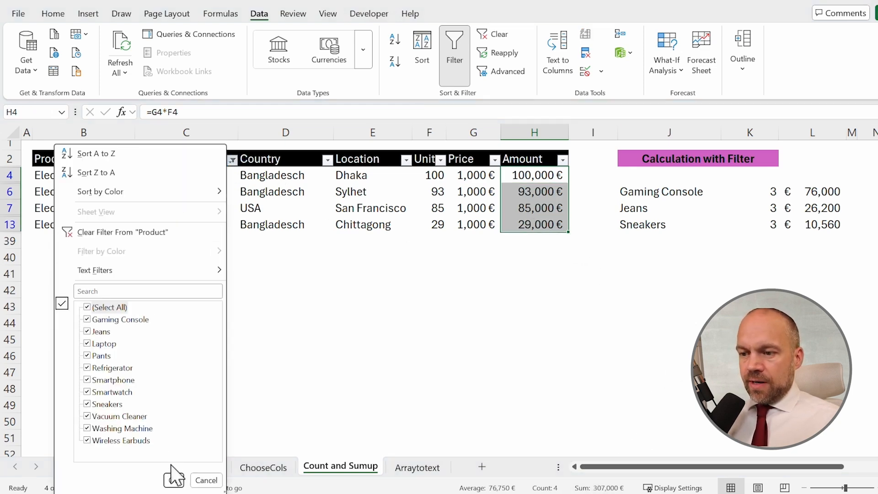
pyautogui.click(174, 479)
# Enter 1 in N6 under the Check header and copy it down to N16
pyautogui.moveTo(658, 258); pyautogui.dragTo(860, 262)
pyautogui.click(579, 225)
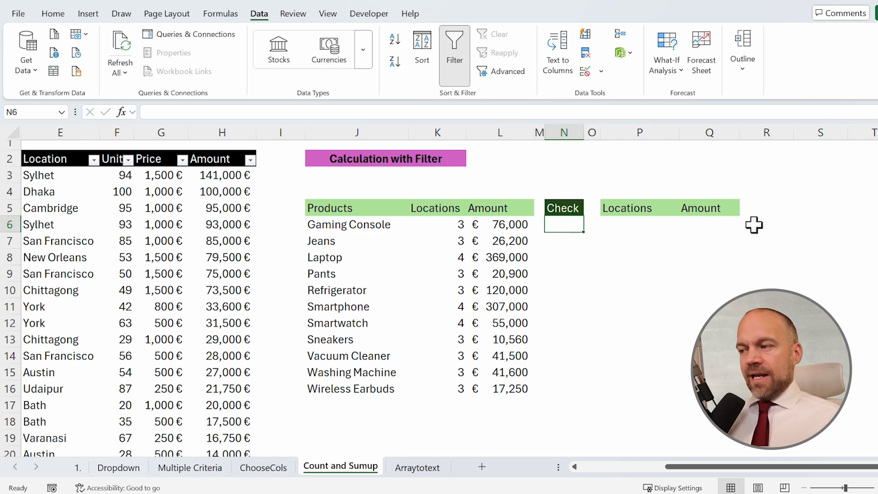
pyautogui.write('1')
pyautogui.hotkey('ctrl', 'Return')
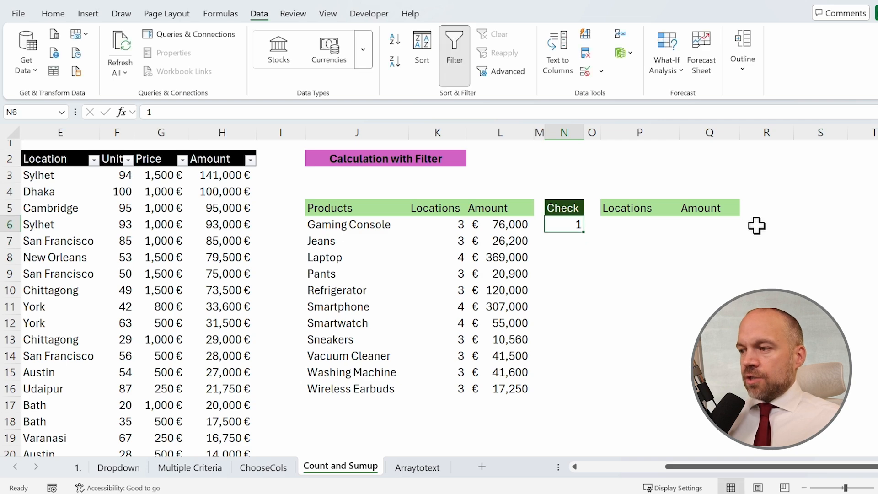
pyautogui.moveTo(587, 233); pyautogui.dragTo(590, 398)
# Start a CHOOSEROWS formula in P6 under the Location header
pyautogui.click(626, 229)
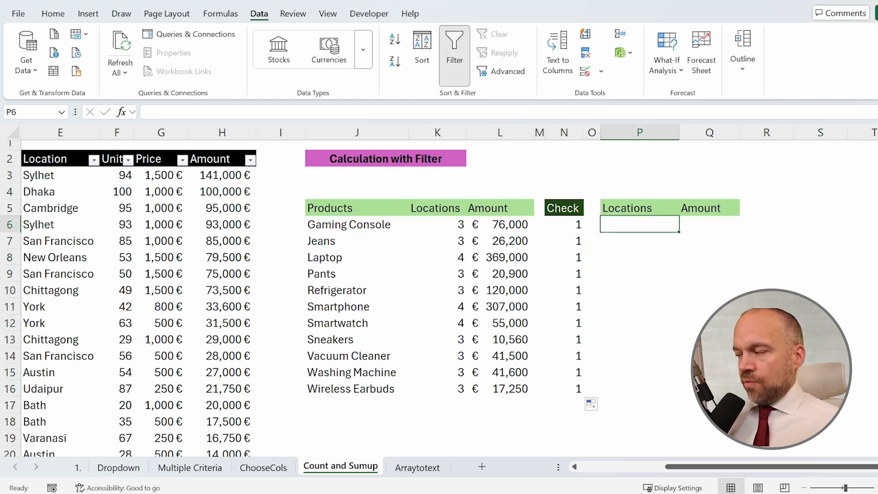
pyautogui.hotkey('alt', 'Tab')
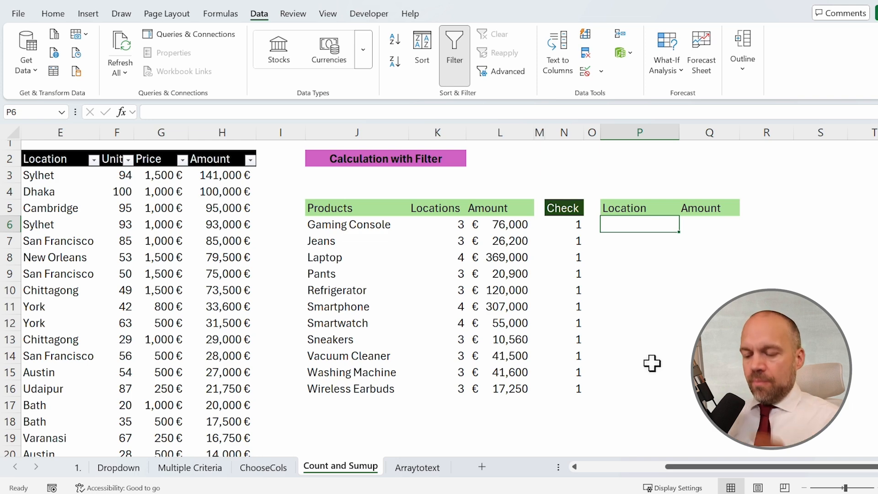
pyautogui.write('=ch')
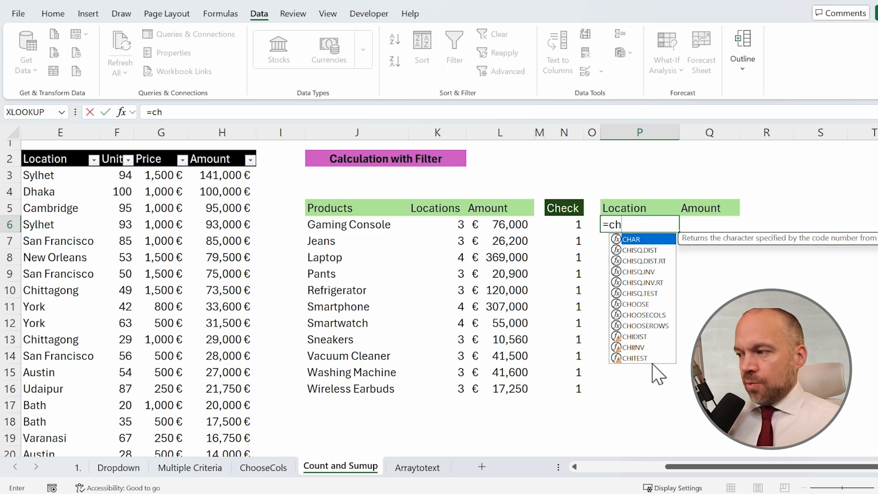
pyautogui.write('oo')
pyautogui.press('Down')
pyautogui.press('Down')
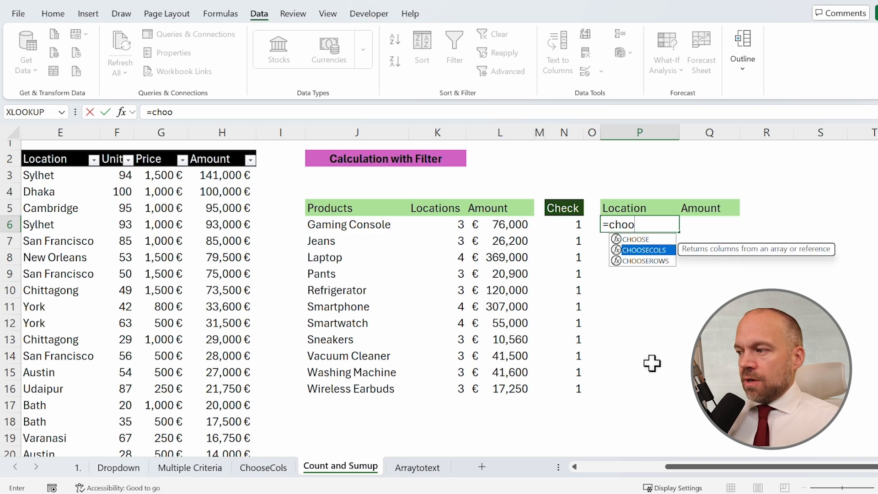
pyautogui.press('Tab')
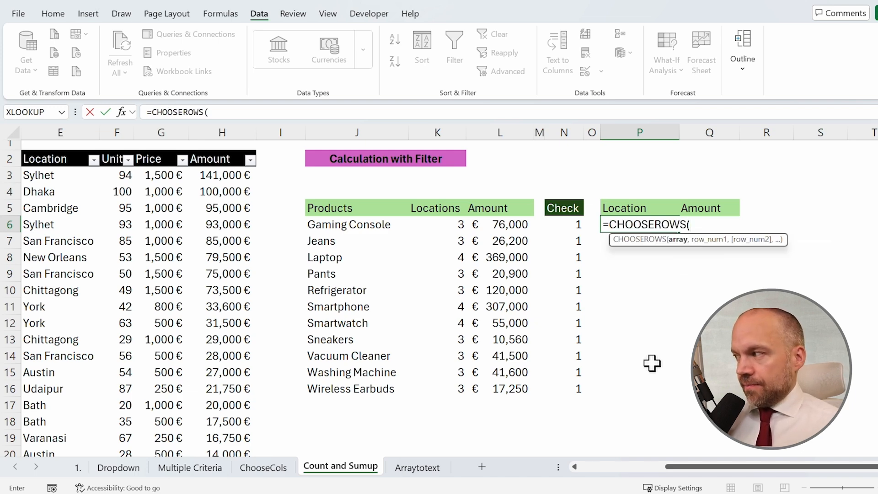
# Nest a FILTER function inside CHOOSEROWS with the Location range E3:E38 as its array
pyautogui.write('FIL')
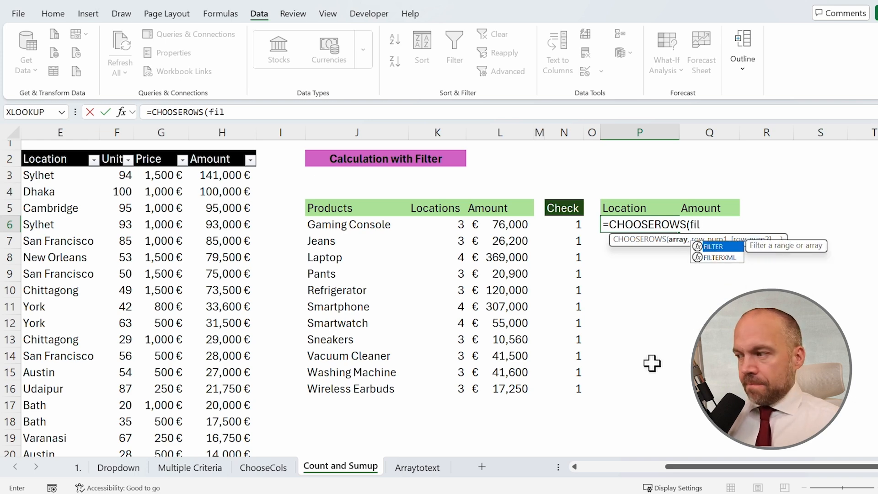
pyautogui.press('Tab')
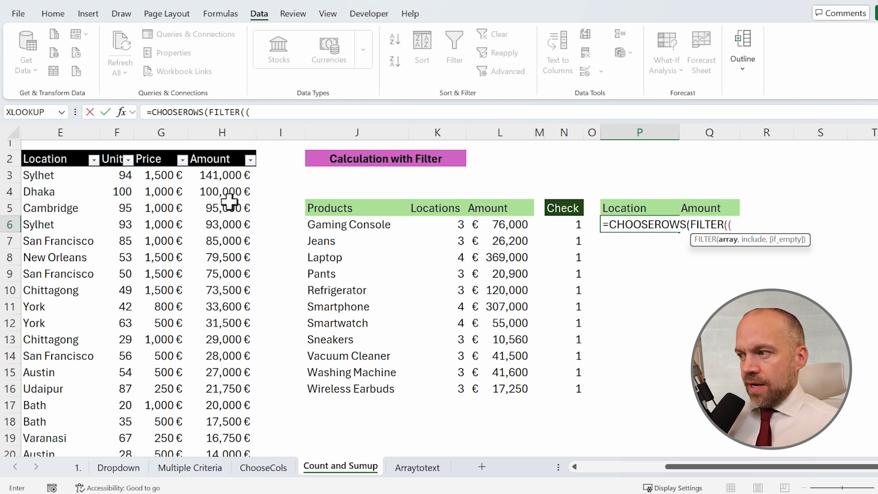
pyautogui.click(62, 174)
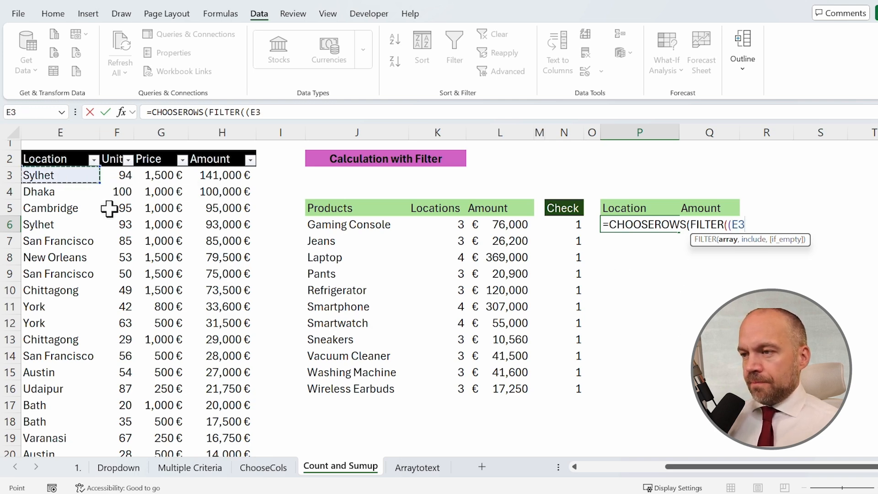
pyautogui.hotkey('ctrl', 'shift', 'Down')
pyautogui.scroll(6, 437, 294)
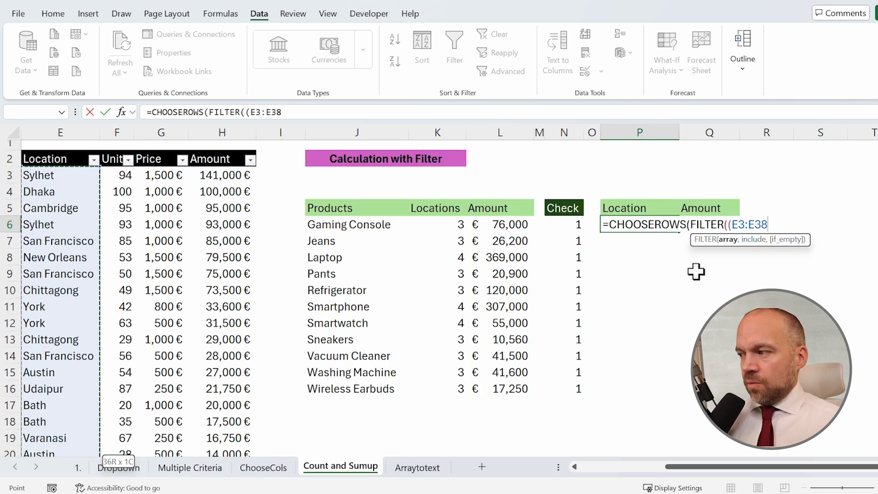
pyautogui.write('),')
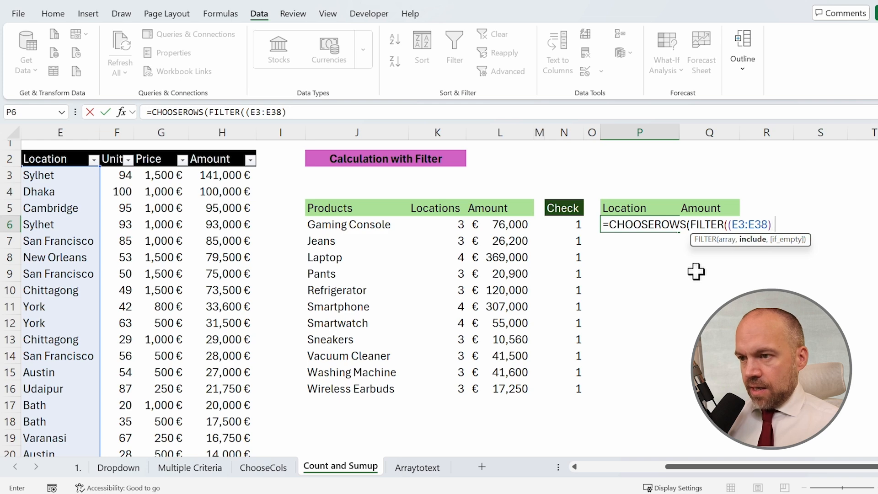
# Set the FILTER condition to Product range C3:C38 equal to the listed product in J6
pyautogui.moveTo(277, 272); pyautogui.dragTo(30, 276)
pyautogui.click(76, 176)
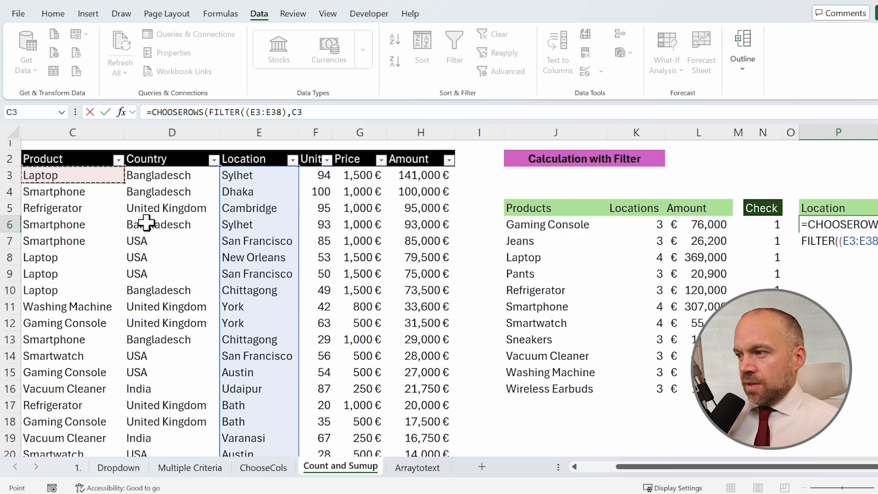
pyautogui.hotkey('ctrl', 'shift', 'Down')
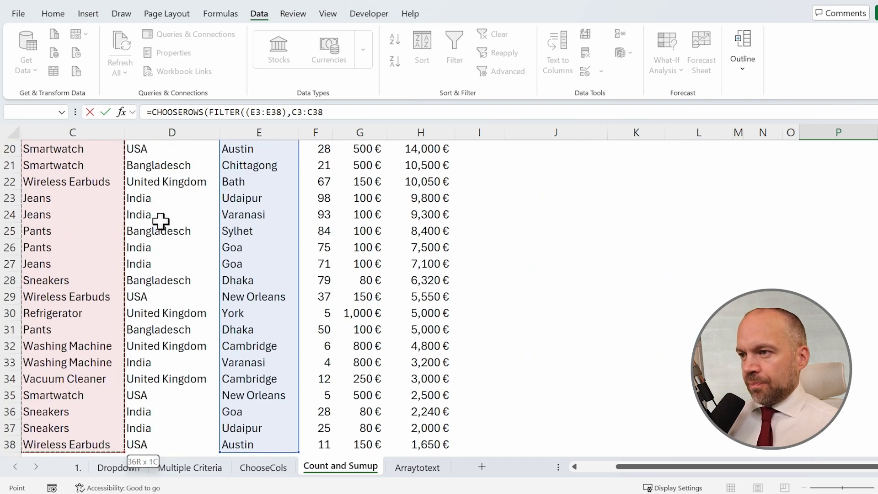
pyautogui.scroll(6, 183, 220)
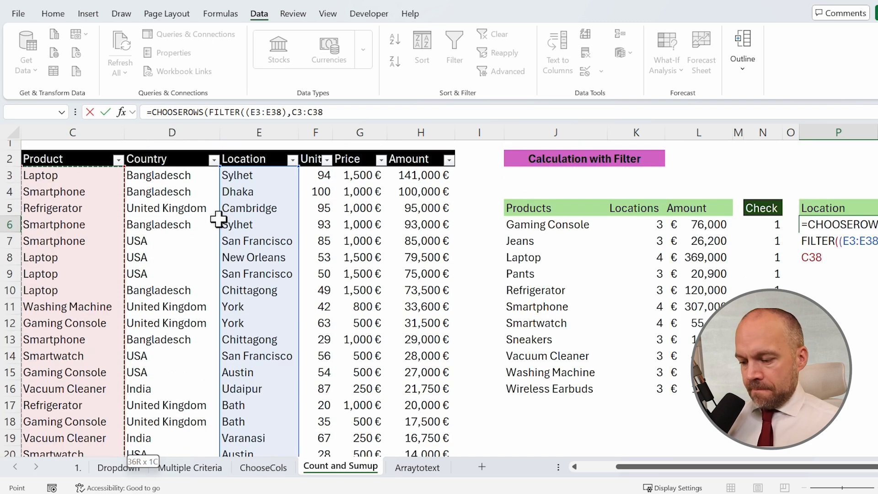
pyautogui.write('=')
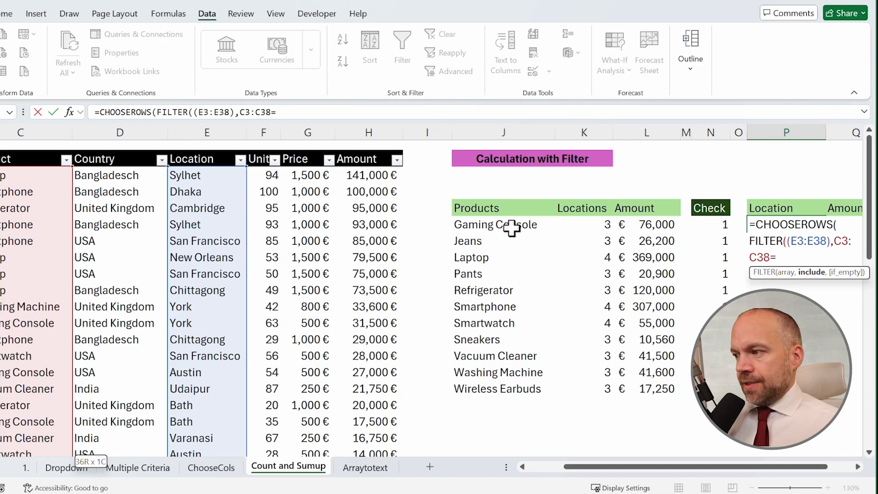
pyautogui.click(512, 228)
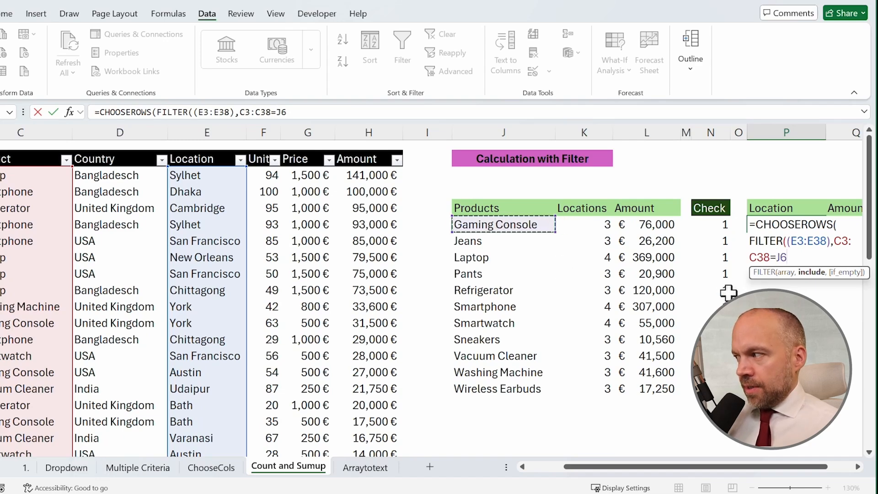
pyautogui.write(')')
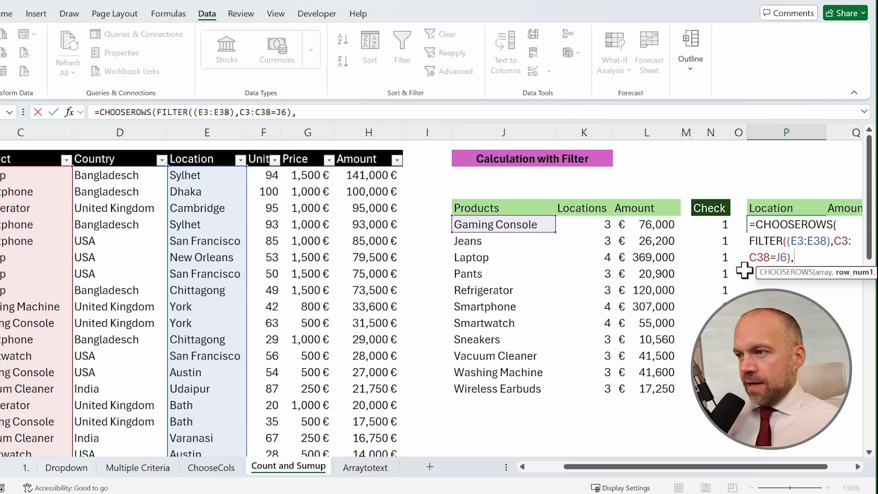
# Use Check cell N6 as the CHOOSEROWS row number and complete the P6 formula
pyautogui.write(',')
pyautogui.click(723, 225)
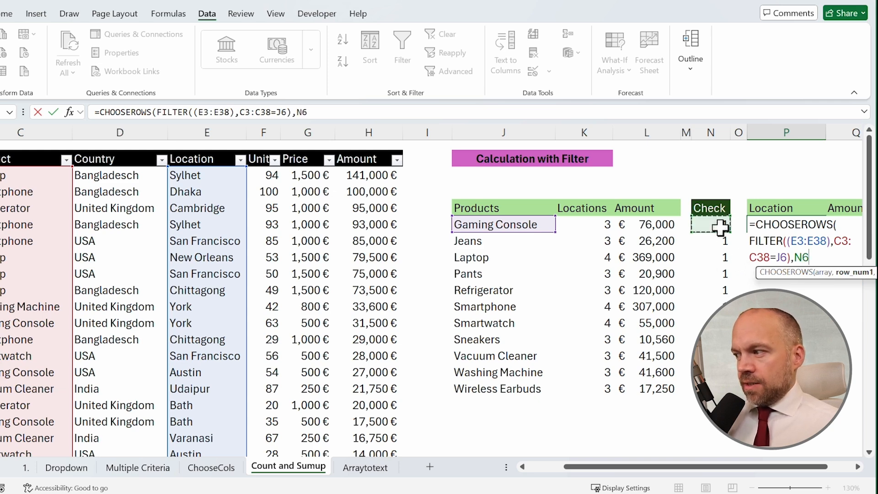
pyautogui.write(')')
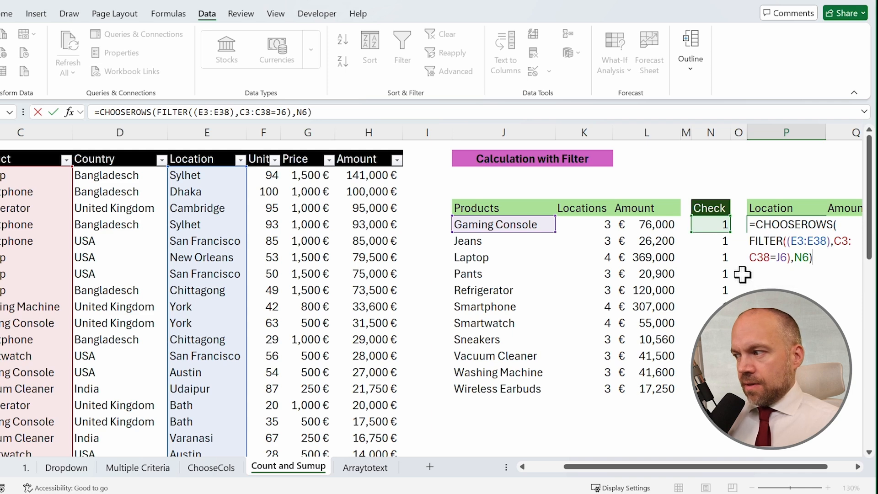
pyautogui.press('Return')
pyautogui.press('Up')
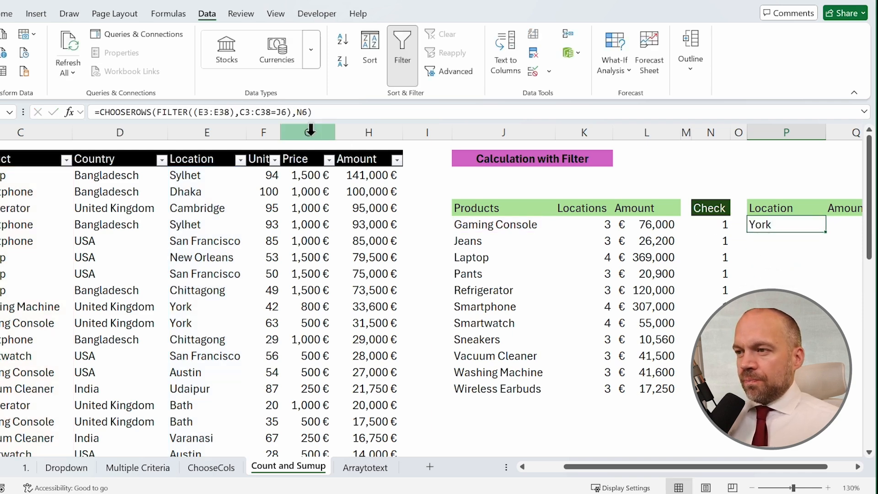
# Examine the FILTER part of the P6 formula and compare its location with the first Gaming Console row in the source table
pyautogui.doubleClick(172, 112)
pyautogui.moveTo(210, 112); pyautogui.dragTo(282, 112)
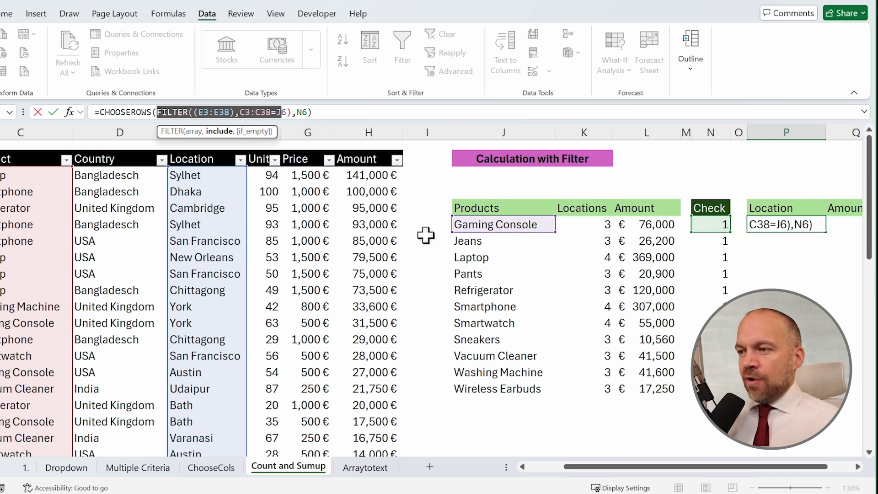
pyautogui.press('Return')
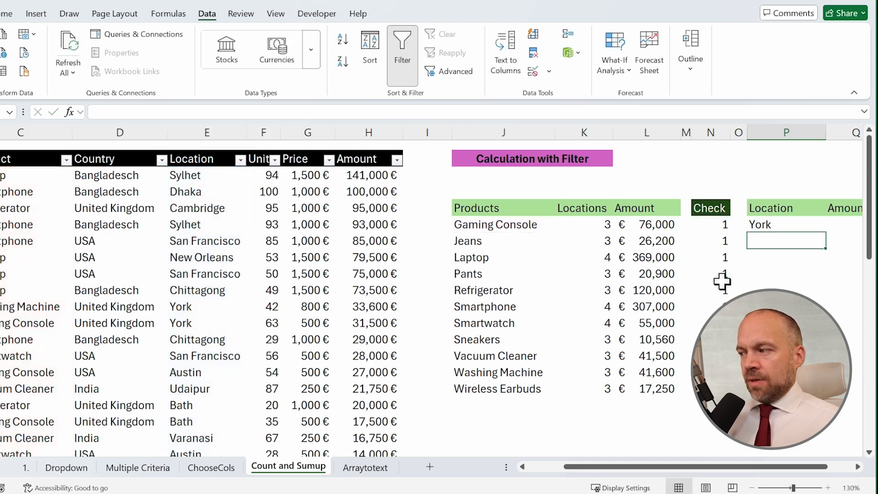
pyautogui.click(779, 227)
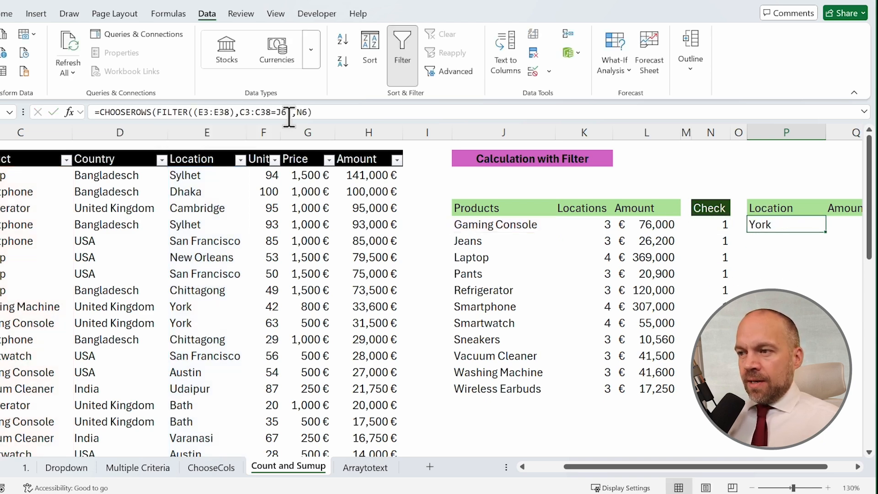
pyautogui.click(183, 306)
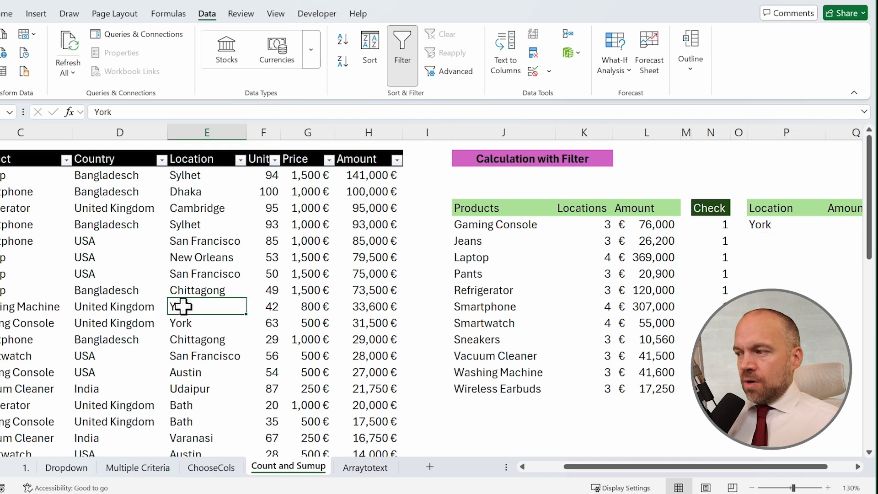
pyautogui.moveTo(183, 307); pyautogui.dragTo(327, 317)
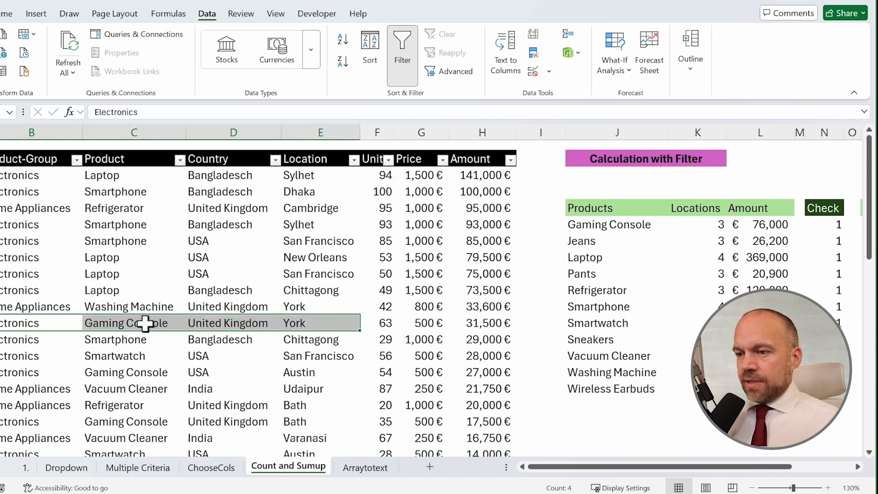
pyautogui.moveTo(143, 323); pyautogui.dragTo(692, 314)
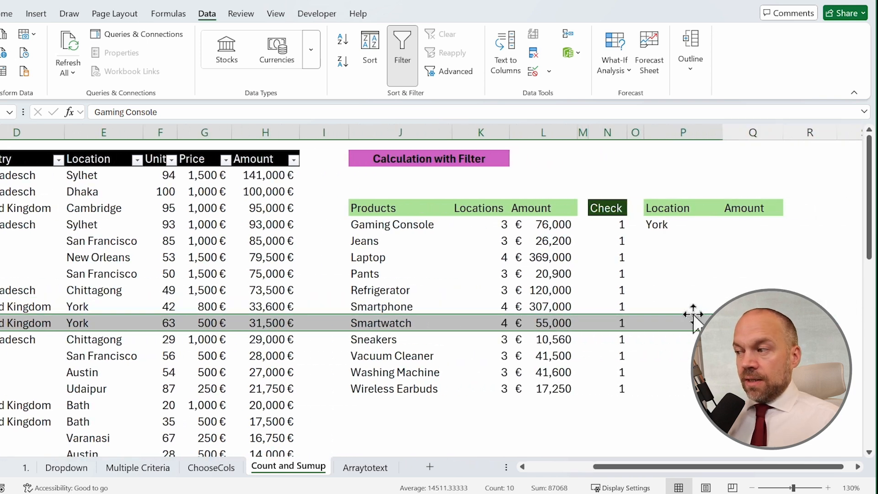
# Test the location lookup by setting Check cell N6 to 2, and restore it to 1
pyautogui.click(608, 224)
pyautogui.write('2')
pyautogui.press('Return')
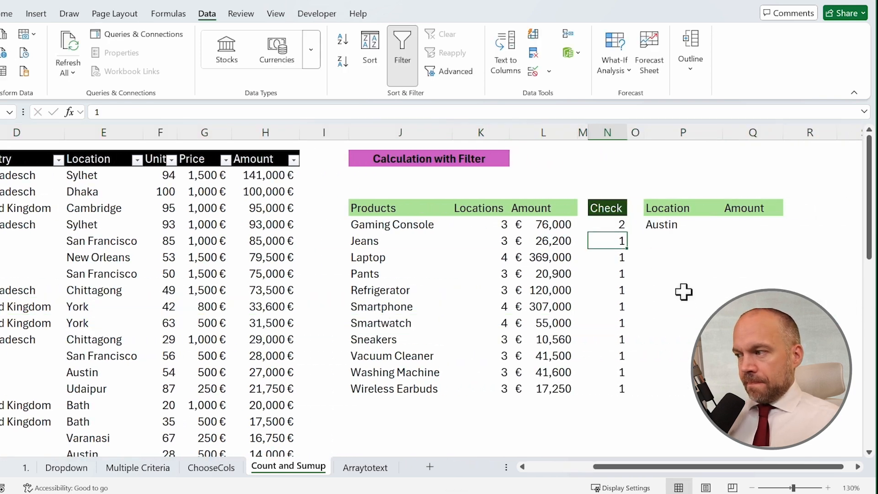
pyautogui.press('Up')
pyautogui.write('1')
pyautogui.press('Return')
pyautogui.press('Up')
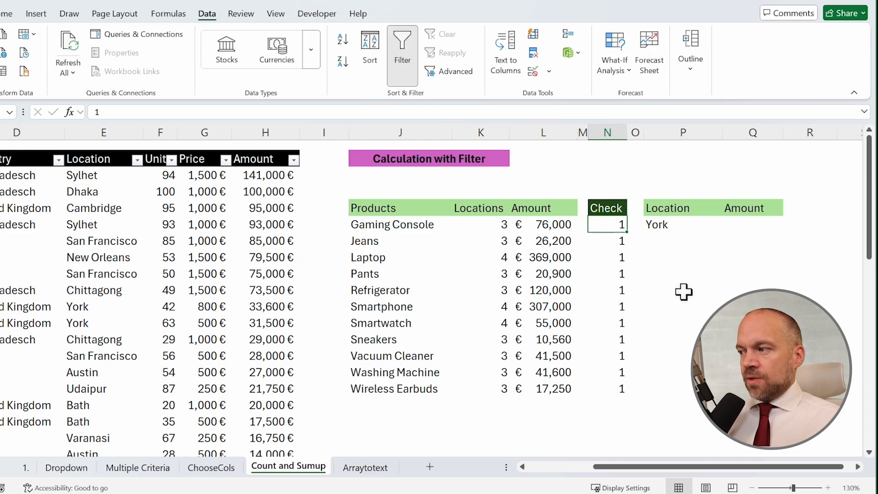
# Make the ranges in the P6 formula absolute as $E$3:$E$38 and $C$3:$C$38
pyautogui.doubleClick(677, 224)
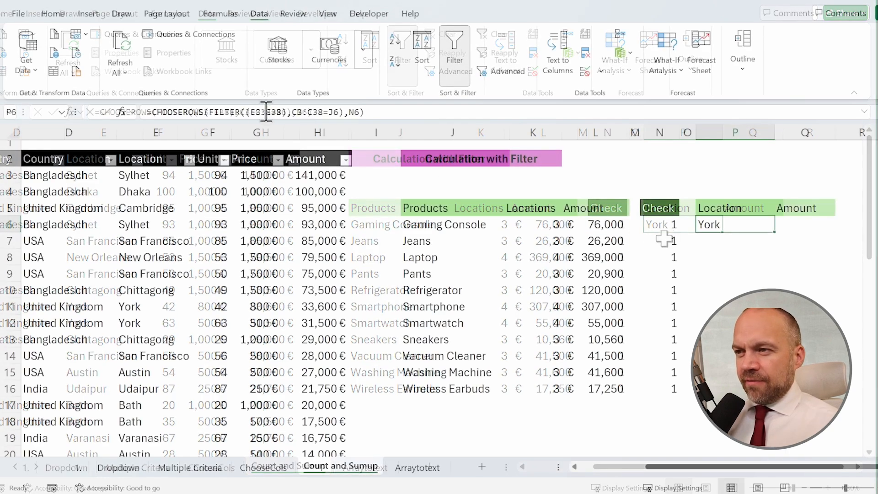
pyautogui.press('F4')
pyautogui.click(320, 112)
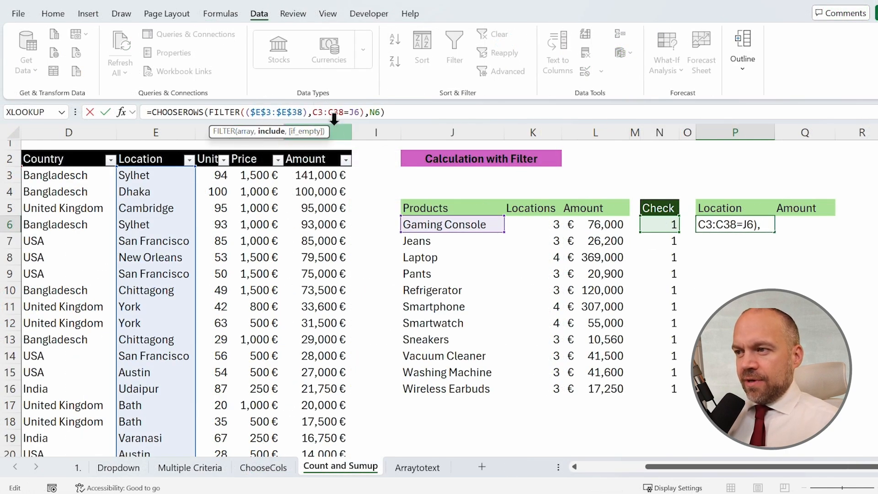
pyautogui.press('F4')
pyautogui.click(347, 112)
pyautogui.press('F4')
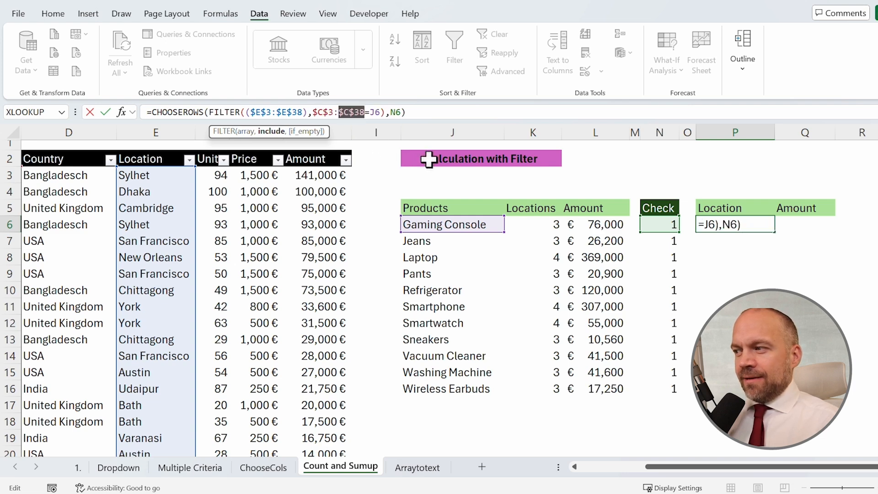
pyautogui.press('Return')
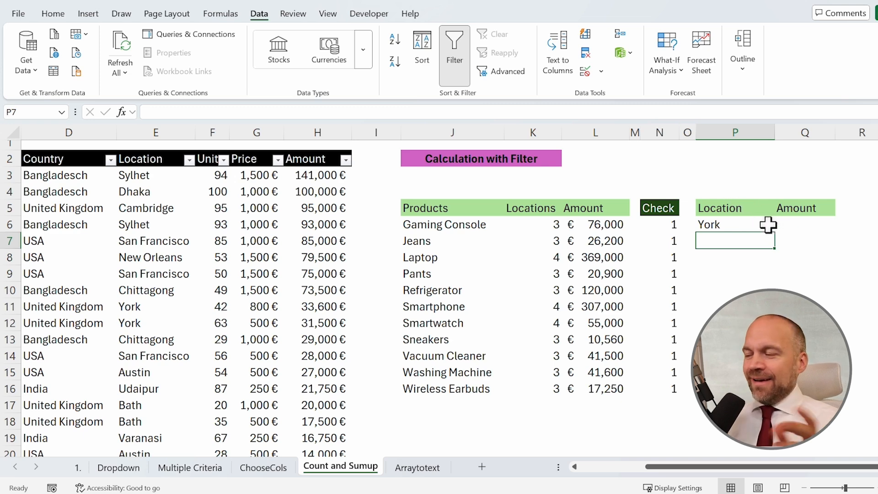
# Copy the location formula text from P6 into Amount cell Q6, keeping its references identical
pyautogui.click(803, 223)
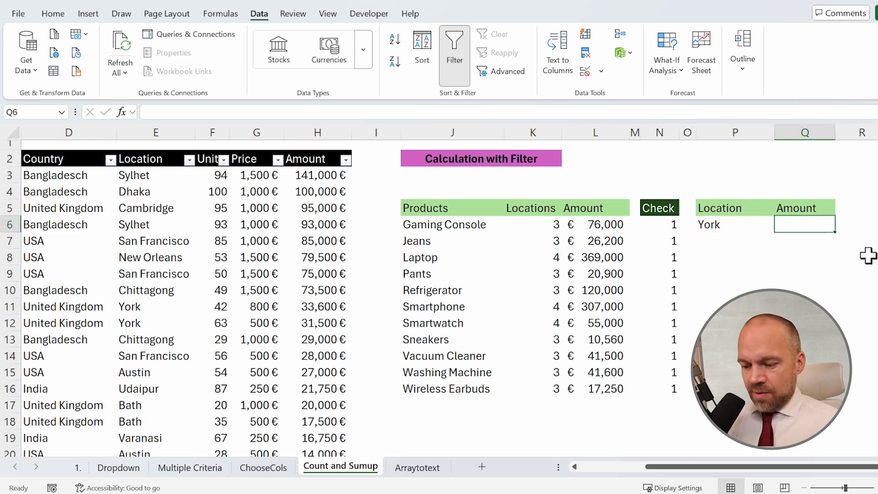
pyautogui.click(729, 224)
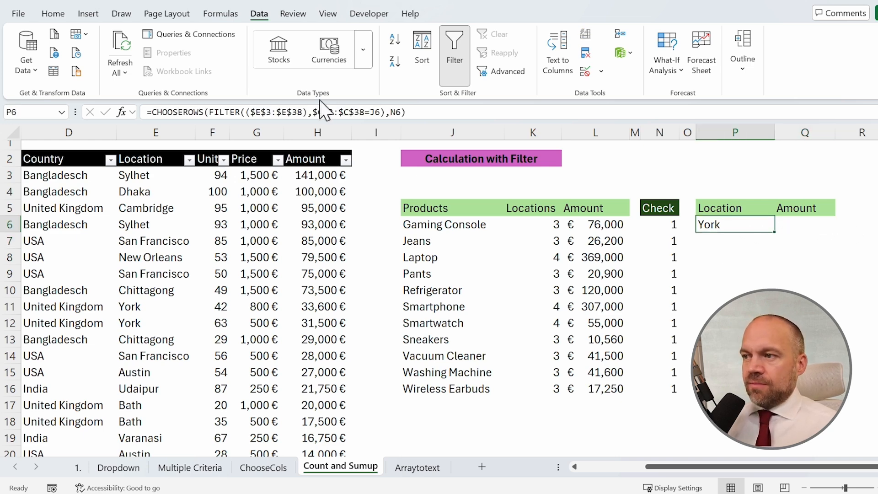
pyautogui.moveTo(414, 112); pyautogui.dragTo(34, 117)
pyautogui.hotkey('ctrl', 'c')
pyautogui.press('Return')
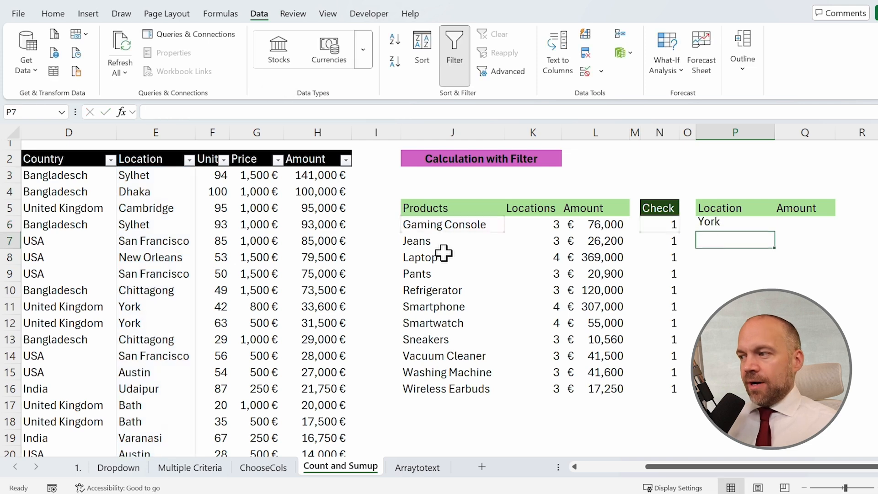
pyautogui.press('Up')
pyautogui.press('Right')
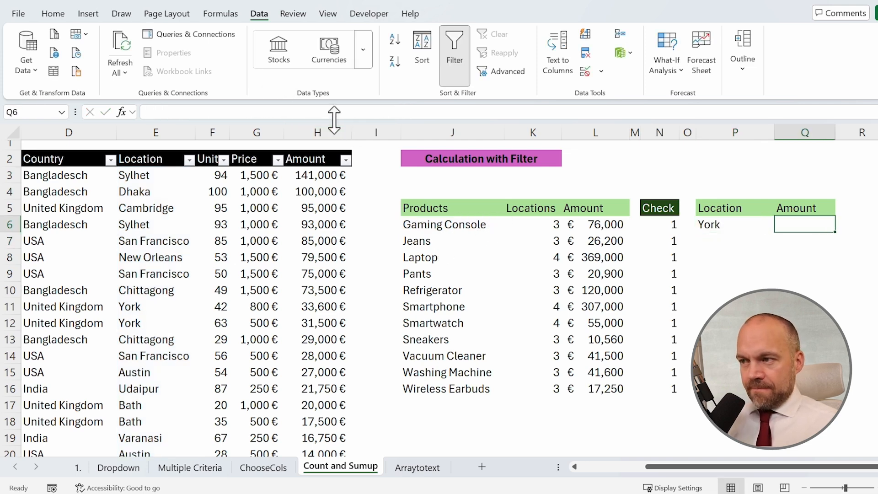
pyautogui.hotkey('ctrl', 'v')
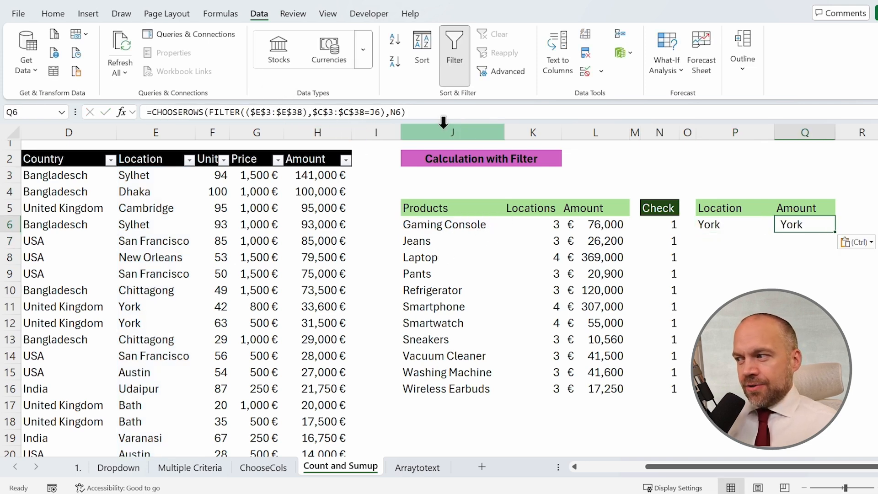
# Change the FILTER array in the Q6 formula to the Amount column, $H$3:$H$38
pyautogui.click(356, 112)
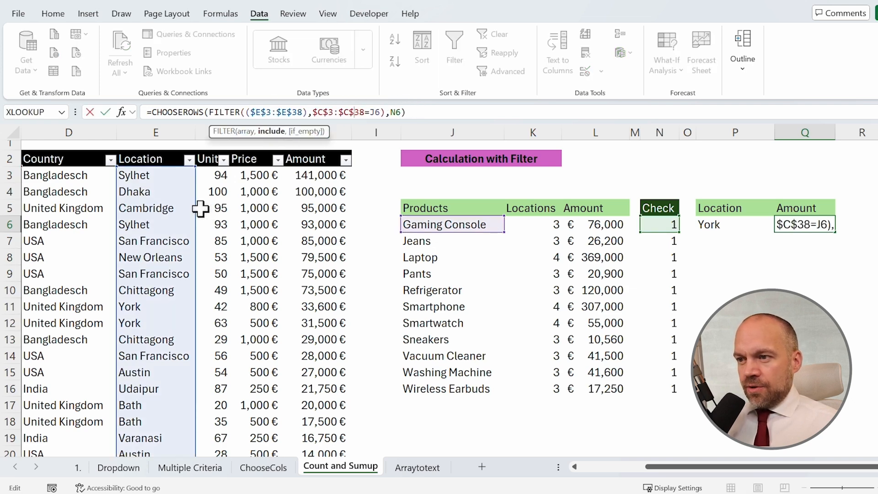
pyautogui.moveTo(196, 208); pyautogui.dragTo(295, 208)
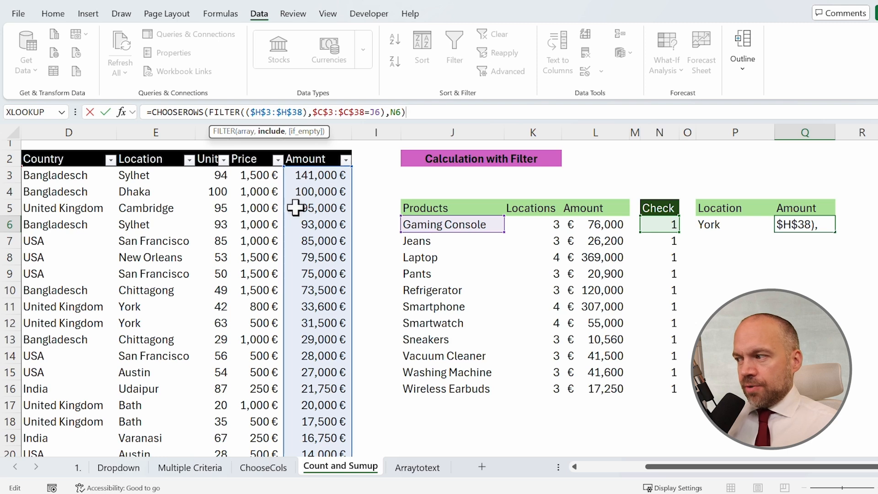
pyautogui.press('Return')
# Fill the P6:Q6 formulas down through row 16 and autofit the width of column Q
pyautogui.press('Up')
pyautogui.hotkey('shift', 'Left')
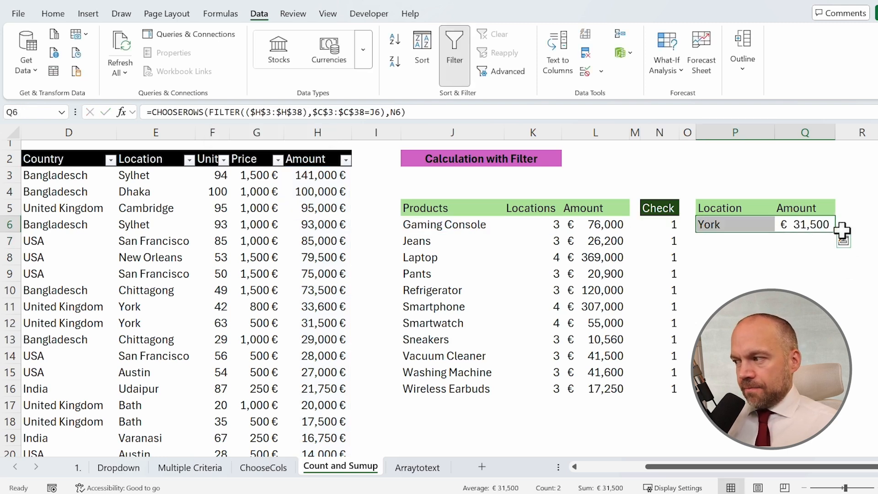
pyautogui.moveTo(837, 234); pyautogui.dragTo(852, 393)
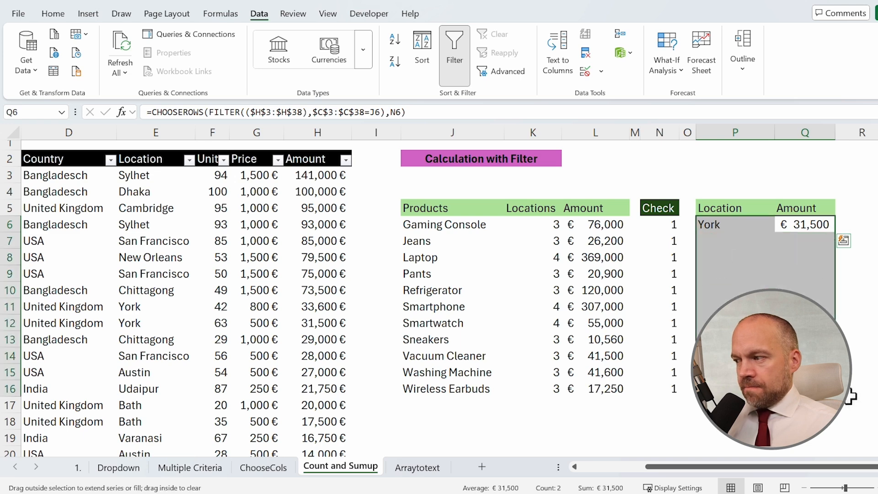
pyautogui.doubleClick(837, 132)
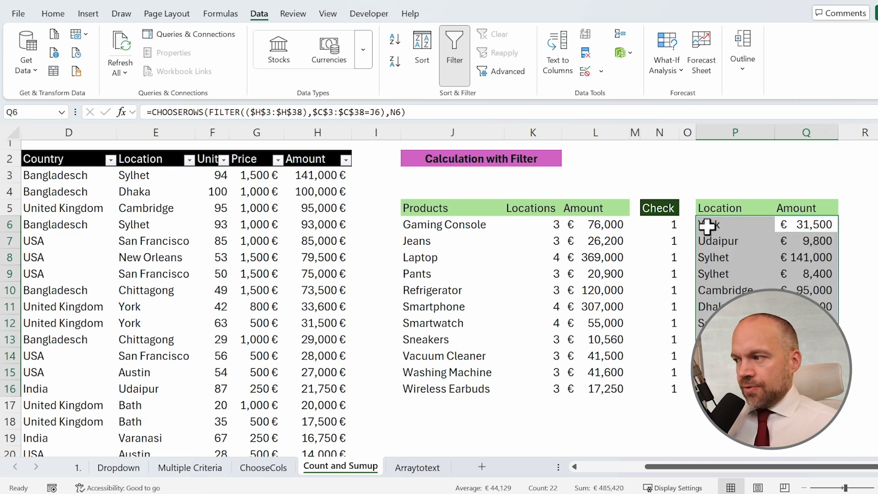
# Set the Check number for Jeans in N7 to 2
pyautogui.click(664, 229)
pyautogui.click(665, 241)
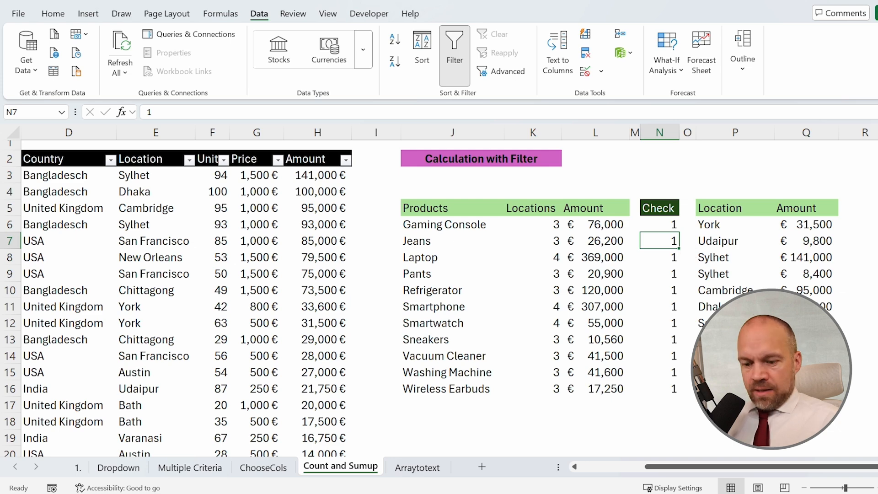
pyautogui.press('Left')
pyautogui.press('Left')
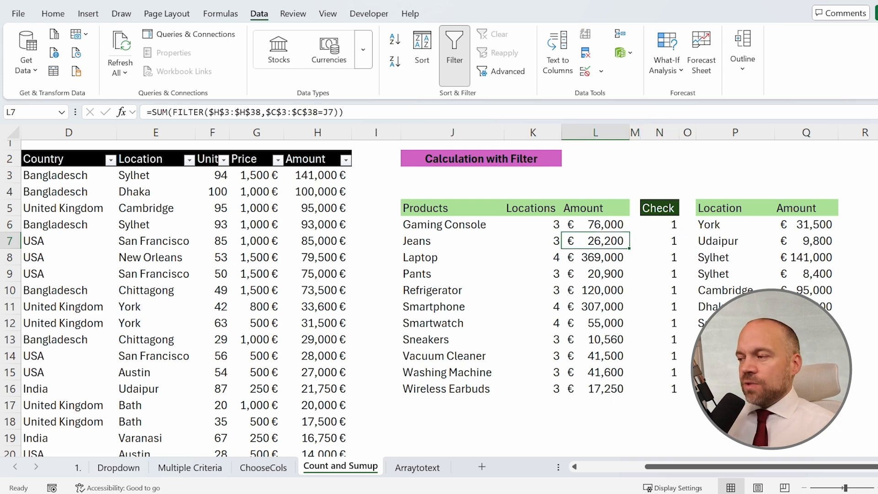
pyautogui.press('Right')
pyautogui.press('Right')
pyautogui.press('Right')
pyautogui.press('Right')
pyautogui.press('Right')
pyautogui.press('Right')
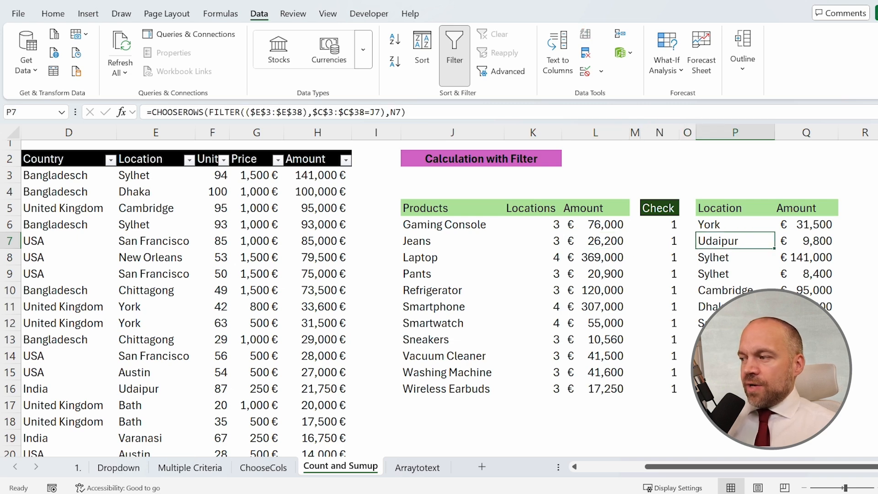
pyautogui.press('Left')
pyautogui.press('Left')
pyautogui.press('Left')
pyautogui.press('Left')
pyautogui.write('2')
pyautogui.press('Return')
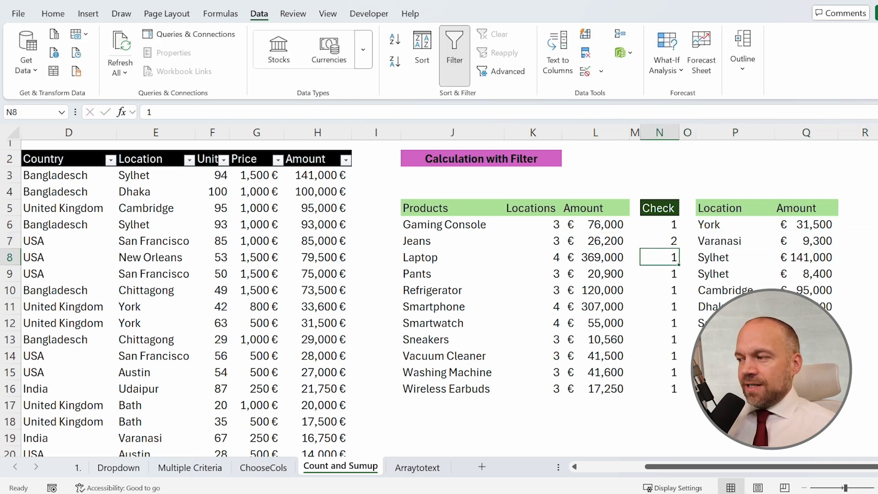
# Set the Check number for Smartwatch in N12 to 2
pyautogui.press('Up')
pyautogui.press('Down')
pyautogui.press('Down')
pyautogui.press('Down')
pyautogui.press('Down')
pyautogui.press('Down')
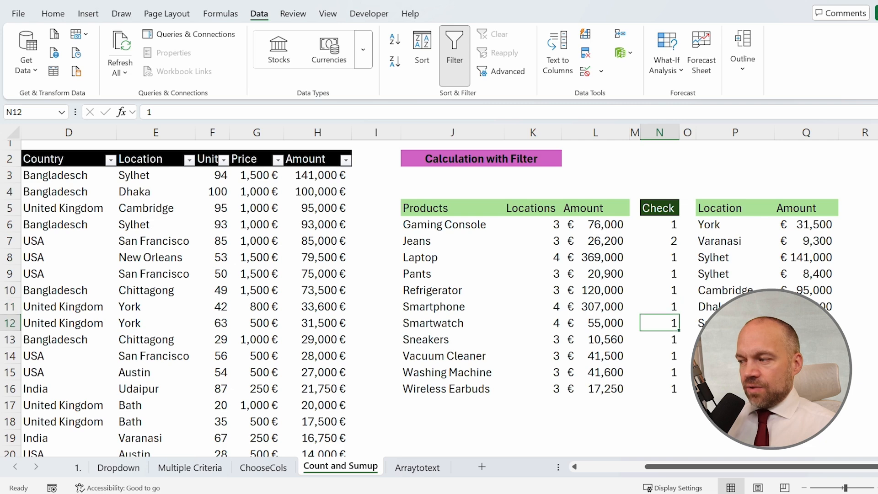
pyautogui.write('2')
pyautogui.press('Return')
# Set the Check number for Smartphone in N11 to 4
pyautogui.press('Up')
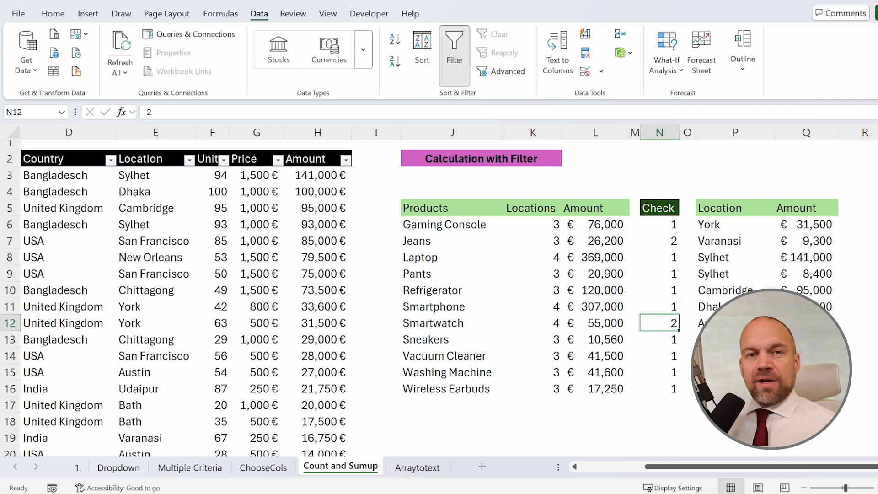
pyautogui.press('Up')
pyautogui.write('4')
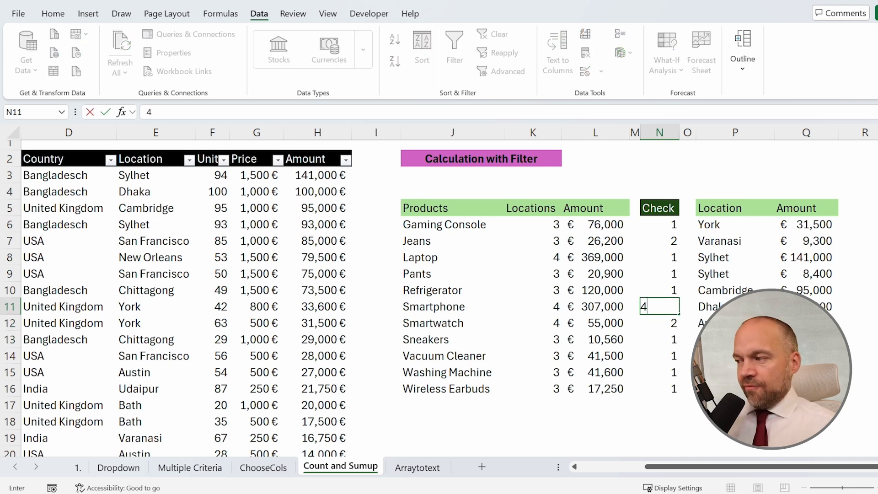
pyautogui.press('Return')
pyautogui.press('Up')
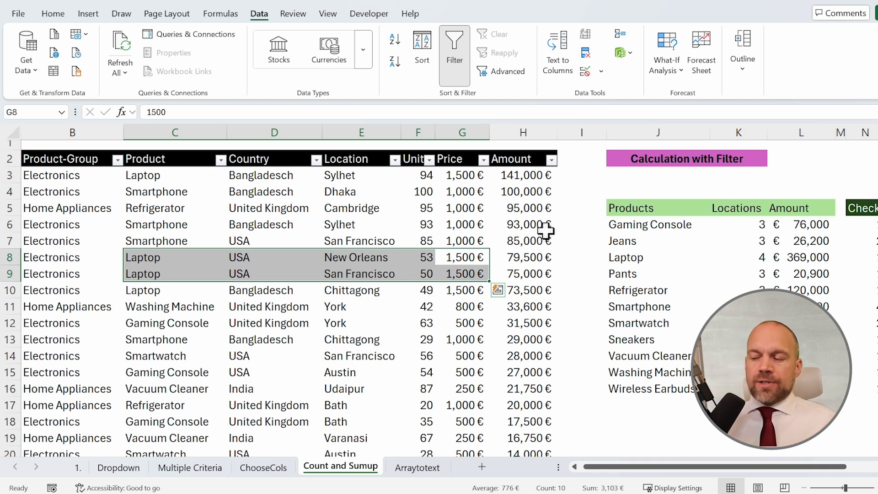
# Switch to the Arraytotext sheet and examine the country list formula in J5
pyautogui.click(417, 467)
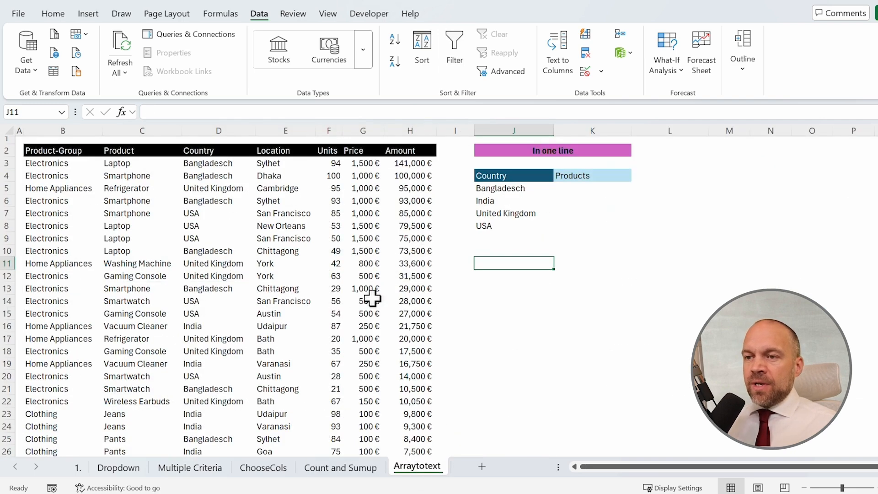
pyautogui.moveTo(512, 314); pyautogui.dragTo(21, 288)
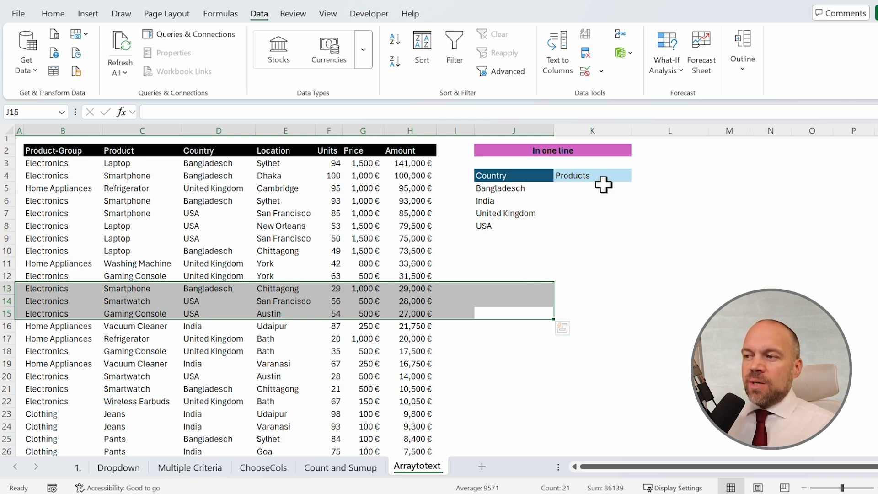
pyautogui.moveTo(603, 186); pyautogui.dragTo(618, 240)
pyautogui.click(593, 338)
pyautogui.click(528, 188)
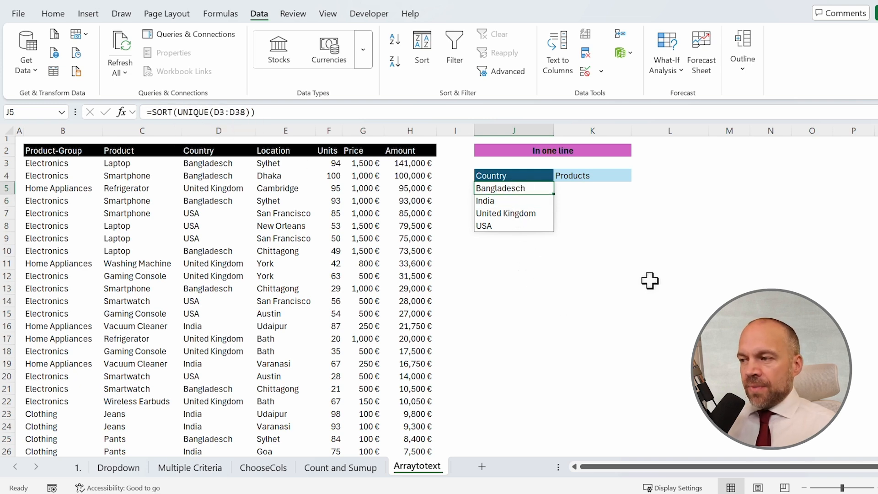
# Start an ARRAYTOTEXT formula in K5 with a nested FILTER that uses product range C3:C38 as its array
pyautogui.press('Right')
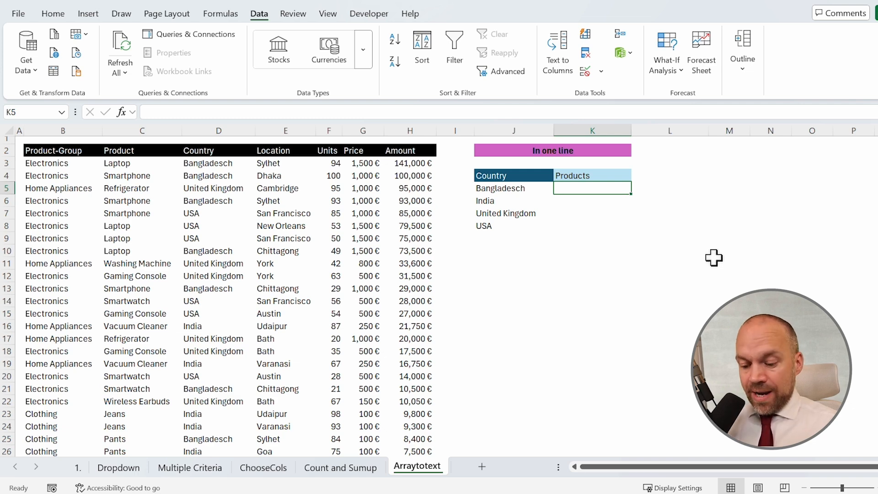
pyautogui.write('=ar')
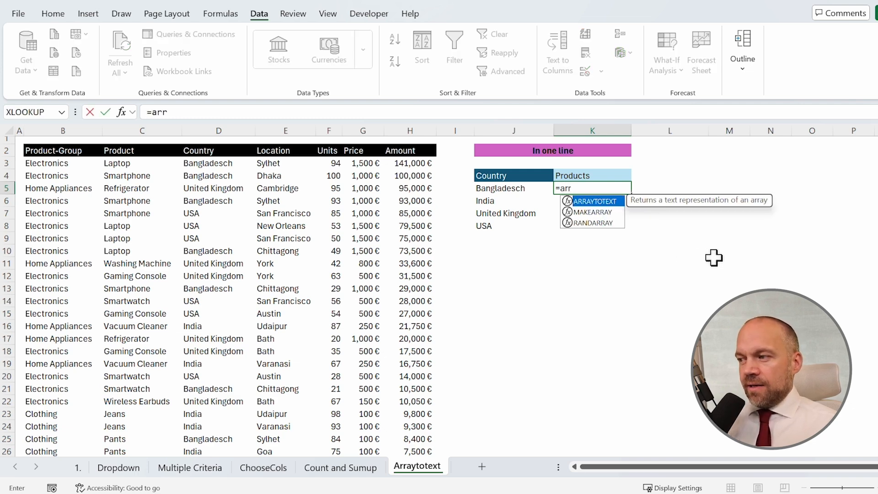
pyautogui.write('r')
pyautogui.press('Tab')
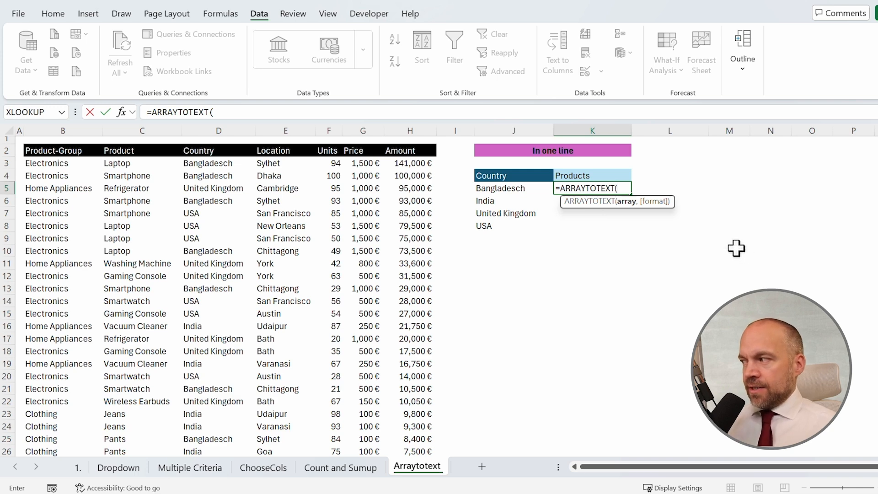
pyautogui.write('fi')
pyautogui.press('Tab')
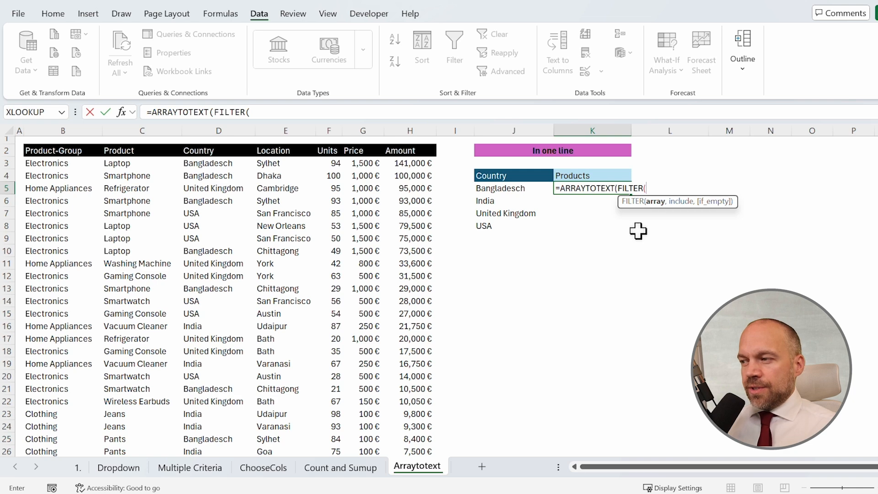
pyautogui.click(168, 163)
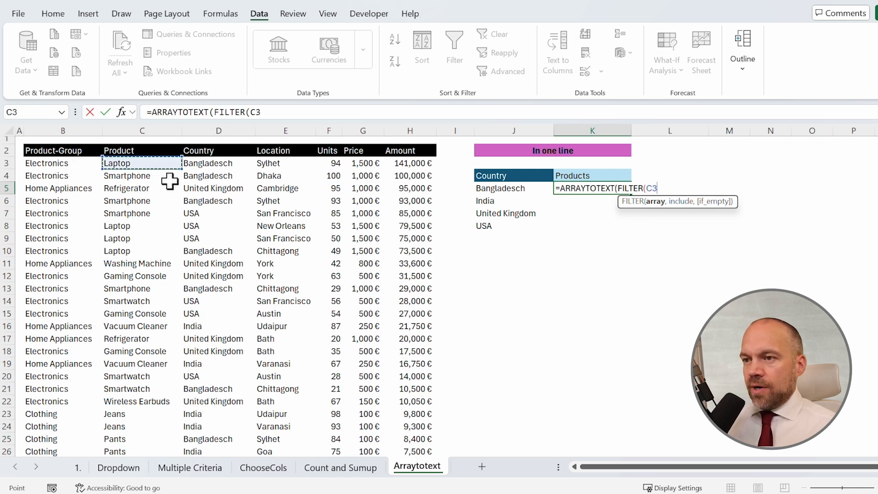
pyautogui.hotkey('ctrl', 'shift', 'Down')
pyautogui.write(',')
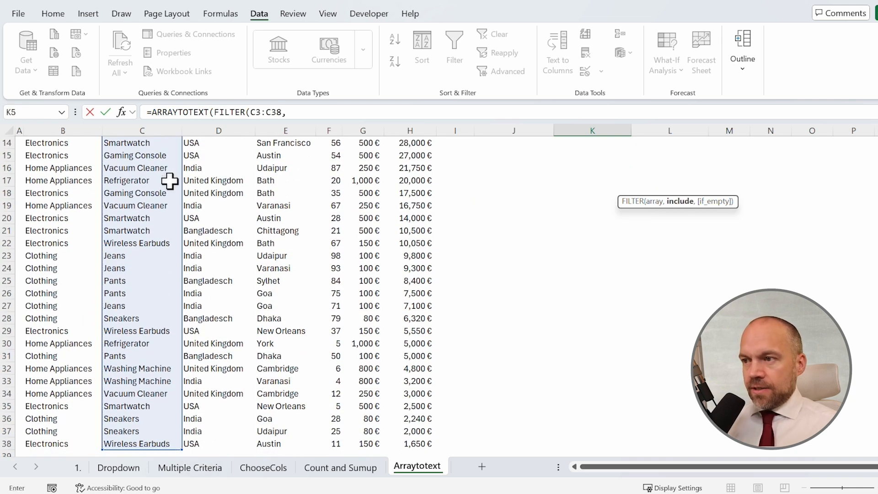
# Add the include condition D3:D38=J5 to the FILTER and complete the K5 formula
pyautogui.click(223, 162)
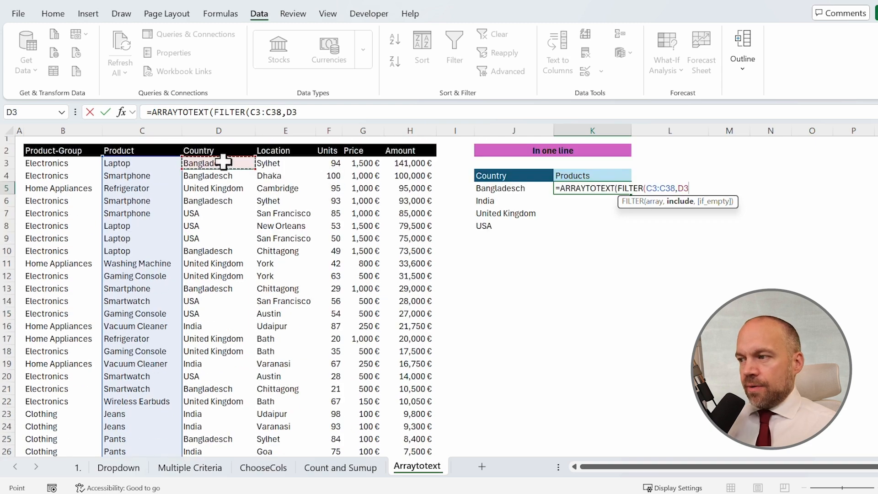
pyautogui.hotkey('ctrl', 'shift', 'Down')
pyautogui.write('=')
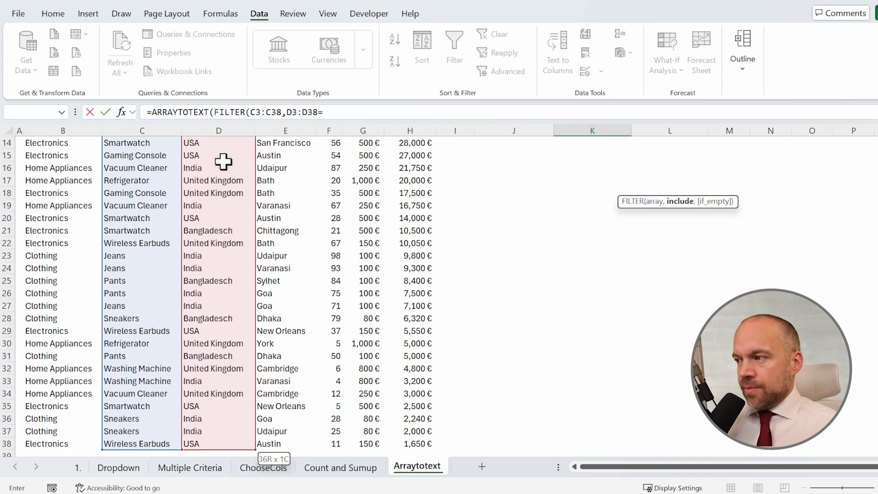
pyautogui.click(513, 189)
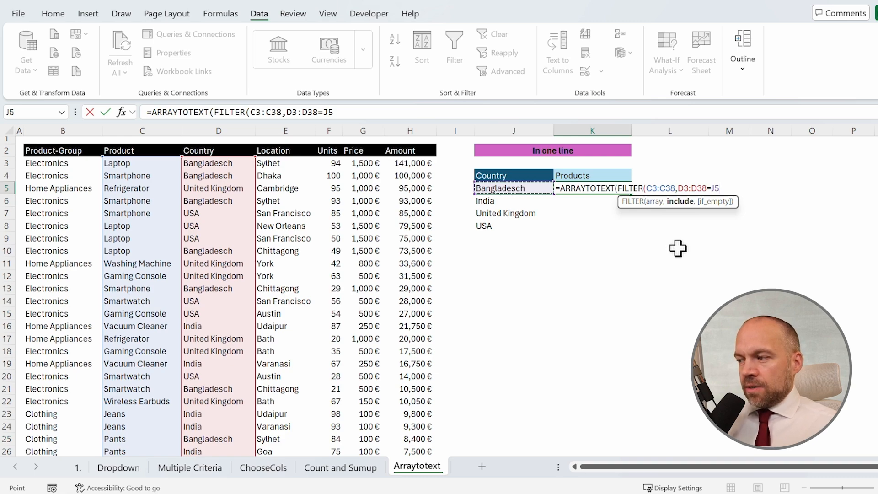
pyautogui.press('Return')
pyautogui.press('Return')
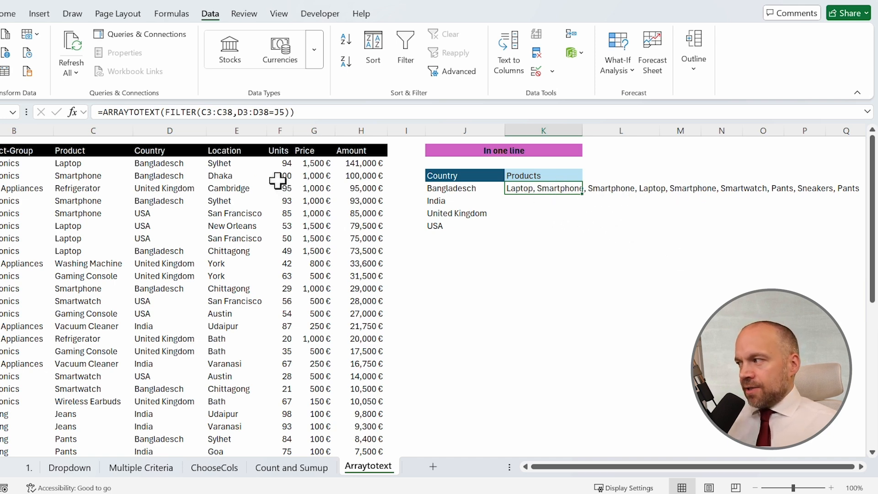
# Insert an opening UNIQUE function directly before FILTER inside the ARRAYTOTEXT formula in K5
pyautogui.click(454, 188)
pyautogui.click(532, 191)
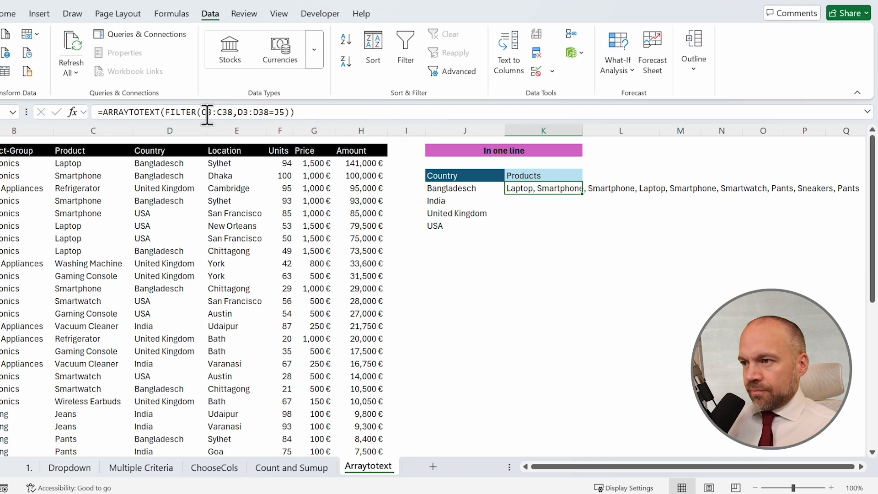
pyautogui.click(167, 113)
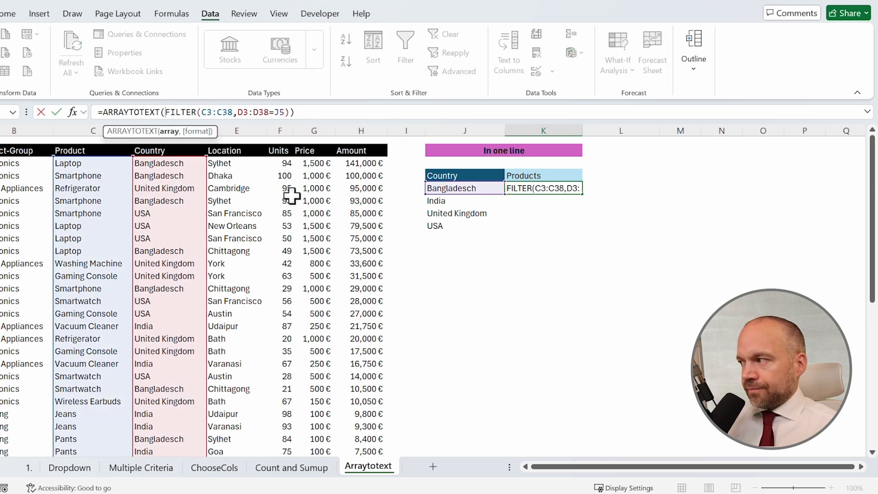
pyautogui.write('unique')
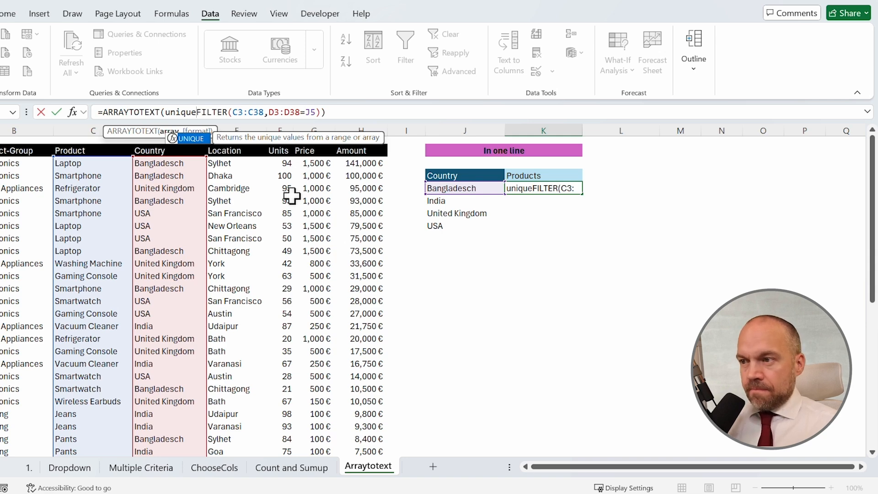
pyautogui.write('(')
# Insert SORT before UNIQUE in the K5 formula, close both functions with parentheses and complete the formula
pyautogui.click(166, 113)
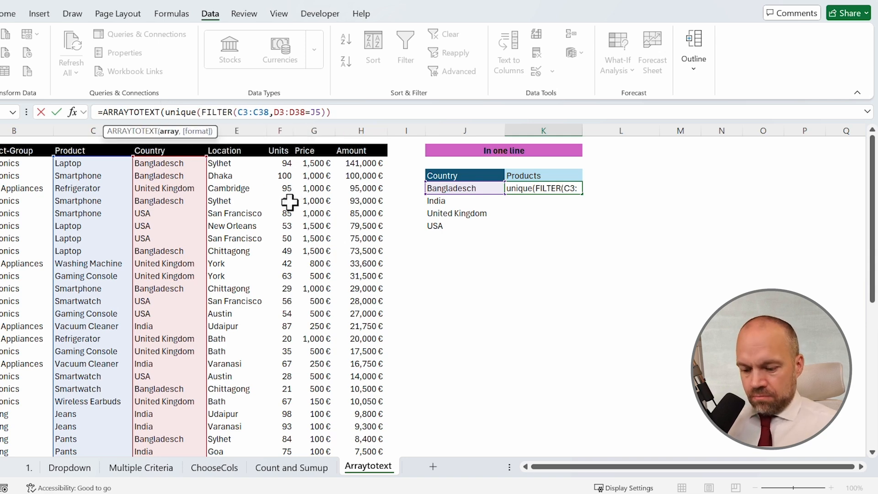
pyautogui.write('sort')
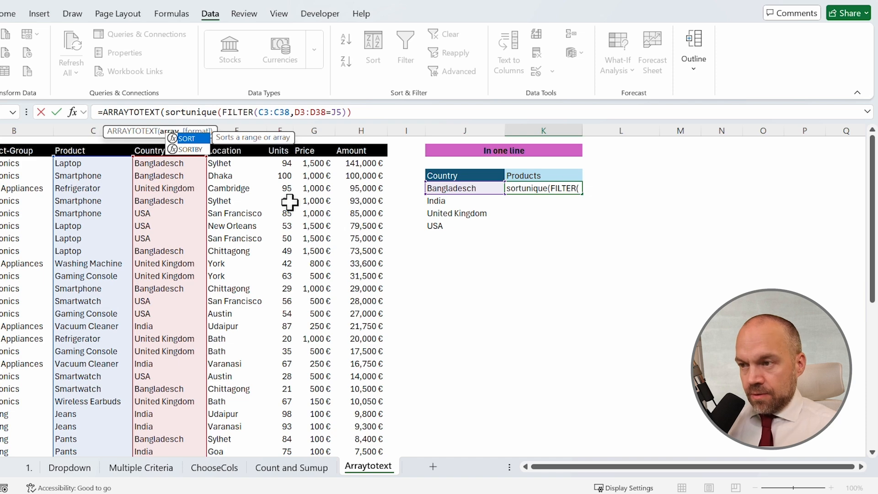
pyautogui.write('(')
pyautogui.click(429, 114)
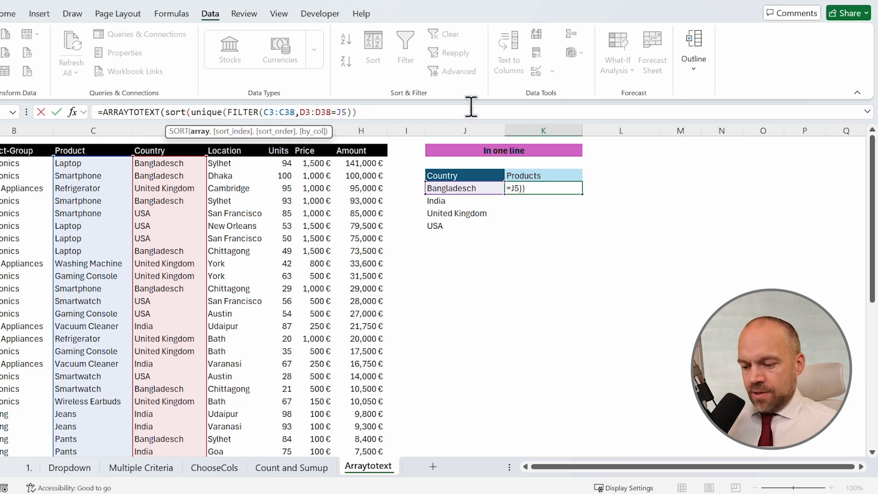
pyautogui.write('))')
pyautogui.press('Return')
pyautogui.press('Up')
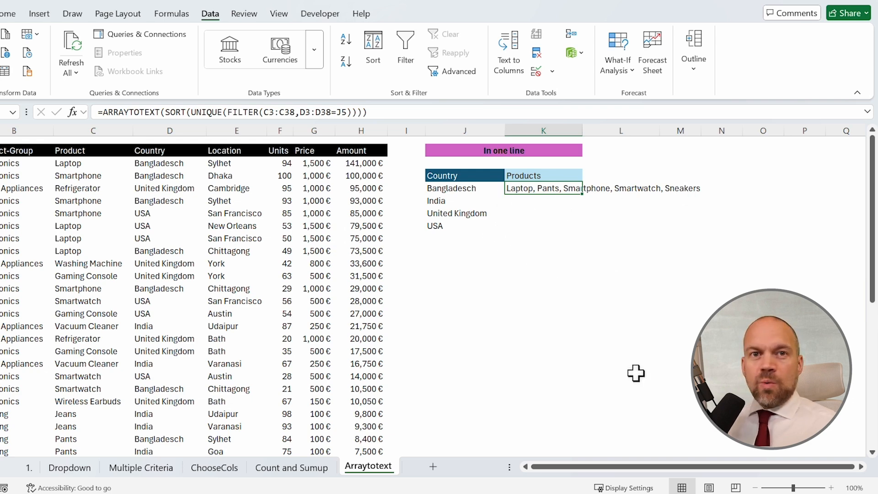
# Fill the K5 product list formula down through K8 for the remaining countries
pyautogui.click(570, 253)
pyautogui.click(537, 186)
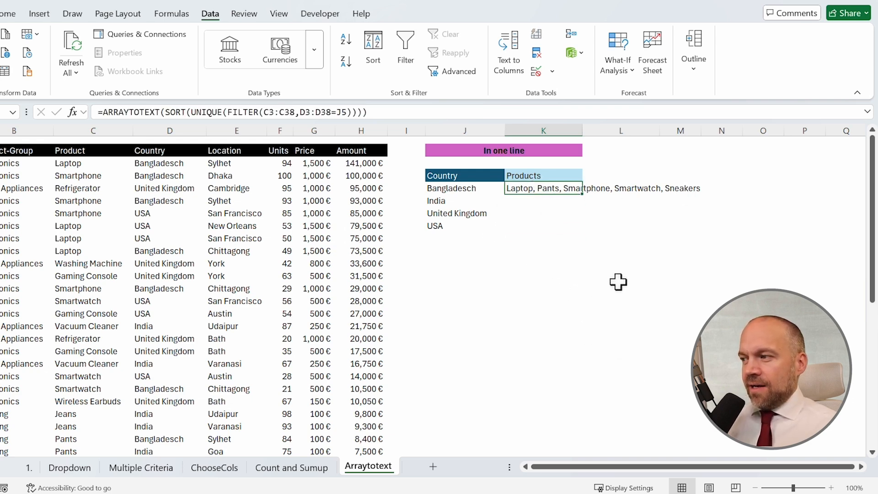
pyautogui.moveTo(583, 194); pyautogui.dragTo(592, 232)
pyautogui.click(542, 276)
pyautogui.moveTo(539, 190); pyautogui.dragTo(539, 225)
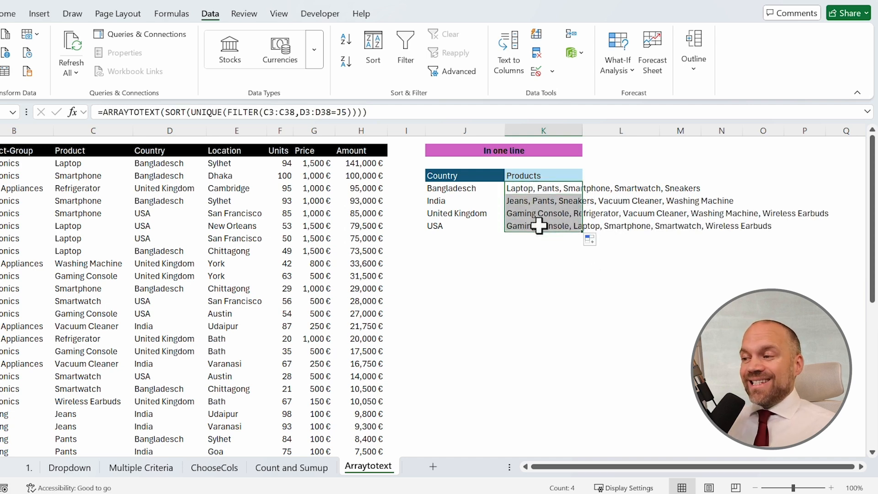
pyautogui.click(540, 292)
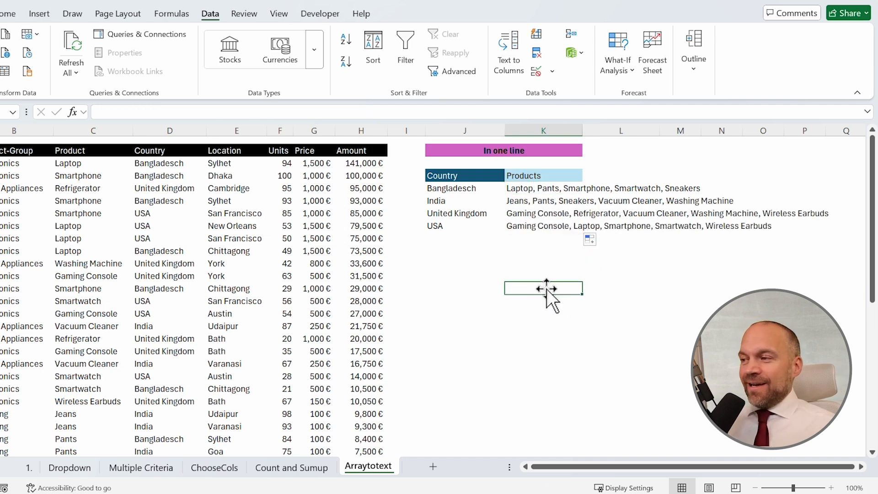